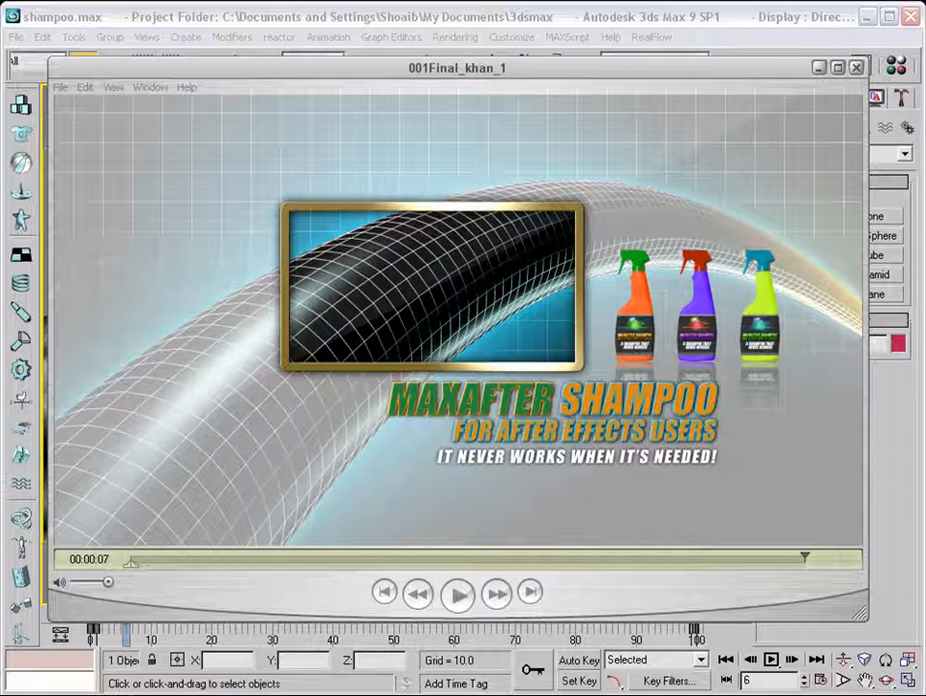
# - Play the finished shampoo animation preview and scrub the example scene's timeline through to frame 101
pyautogui.click(458, 595)
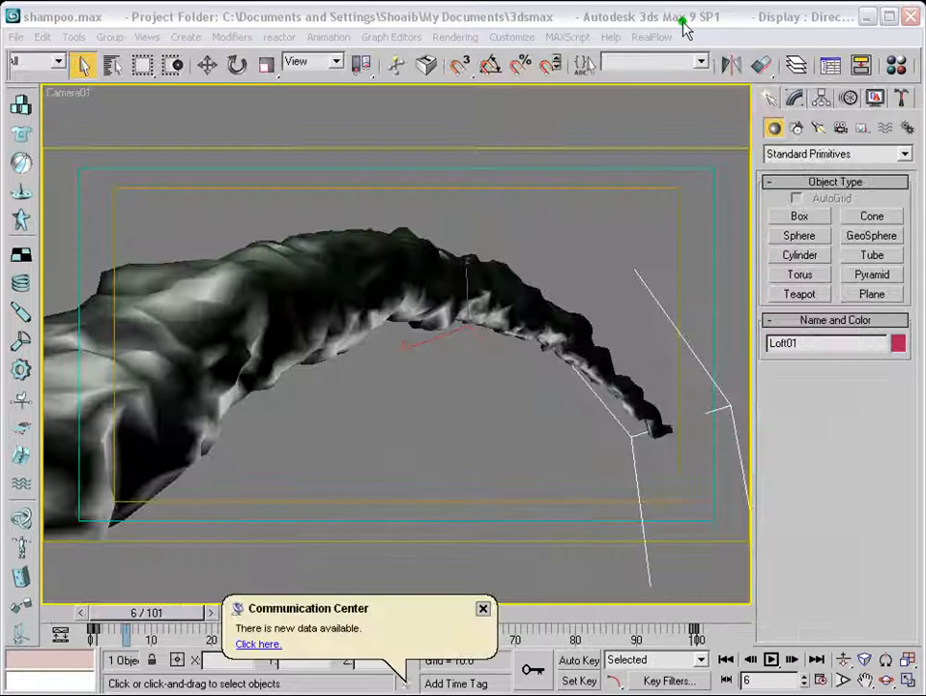
pyautogui.click(482, 608)
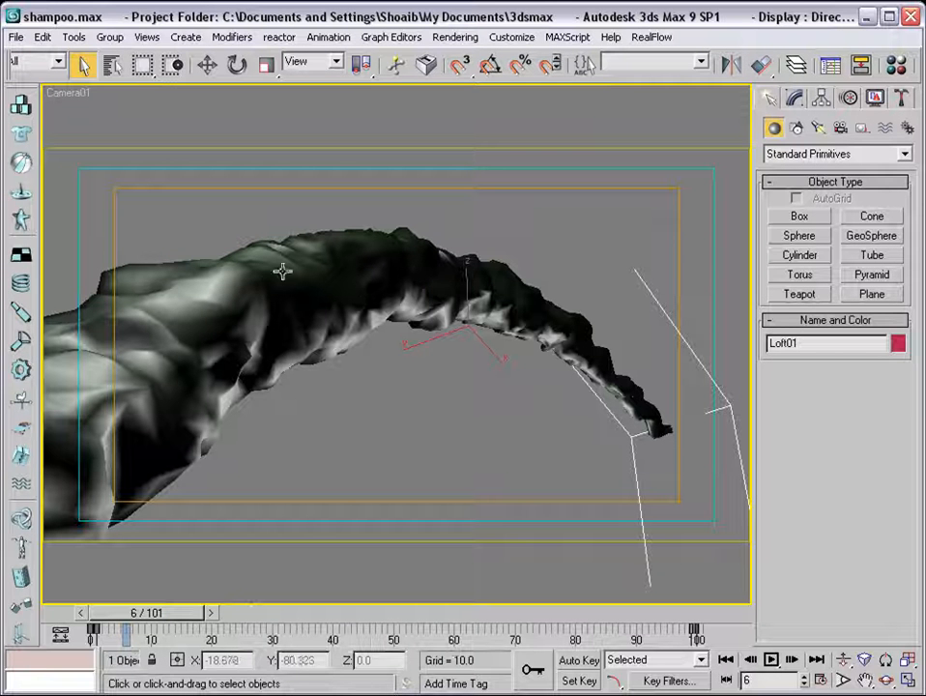
pyautogui.moveTo(192, 614); pyautogui.dragTo(764, 630)
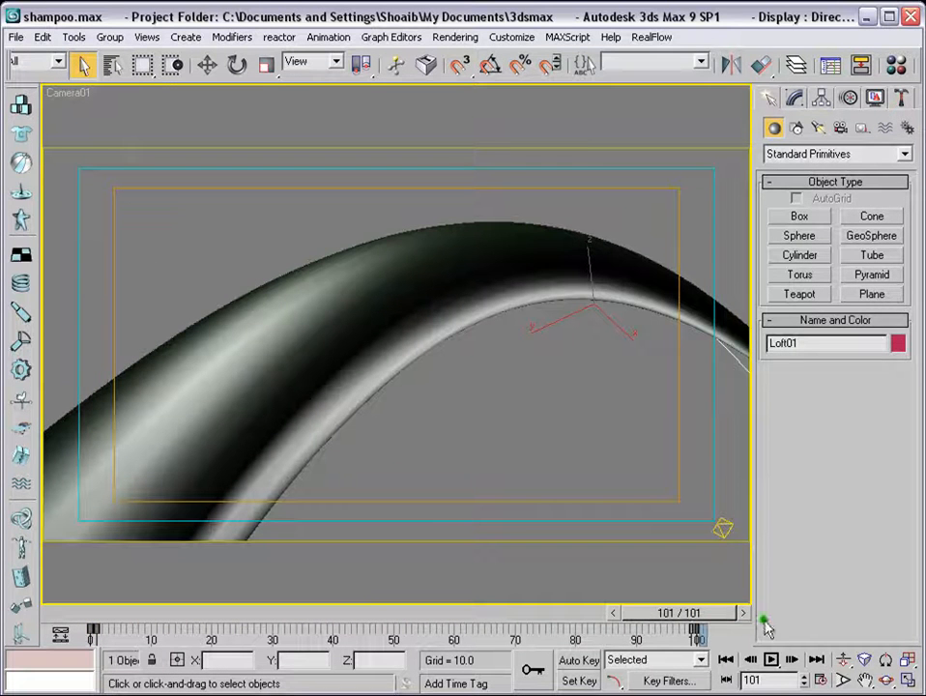
pyautogui.click(896, 64)
pyautogui.click(670, 252)
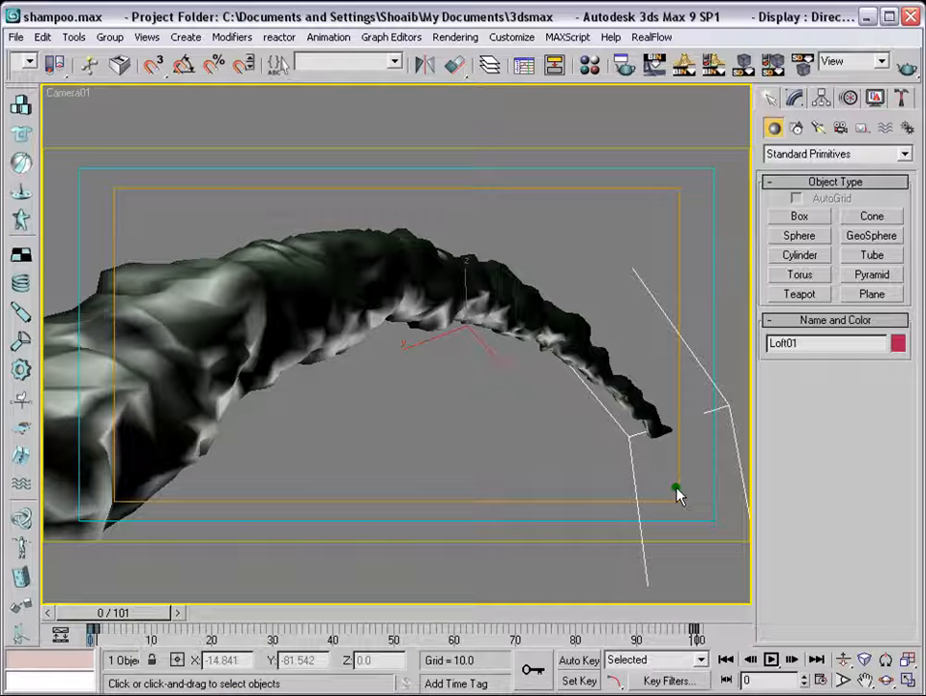
# - Reset to an empty scene without saving the changes to shampoo.max
pyautogui.click(16, 37)
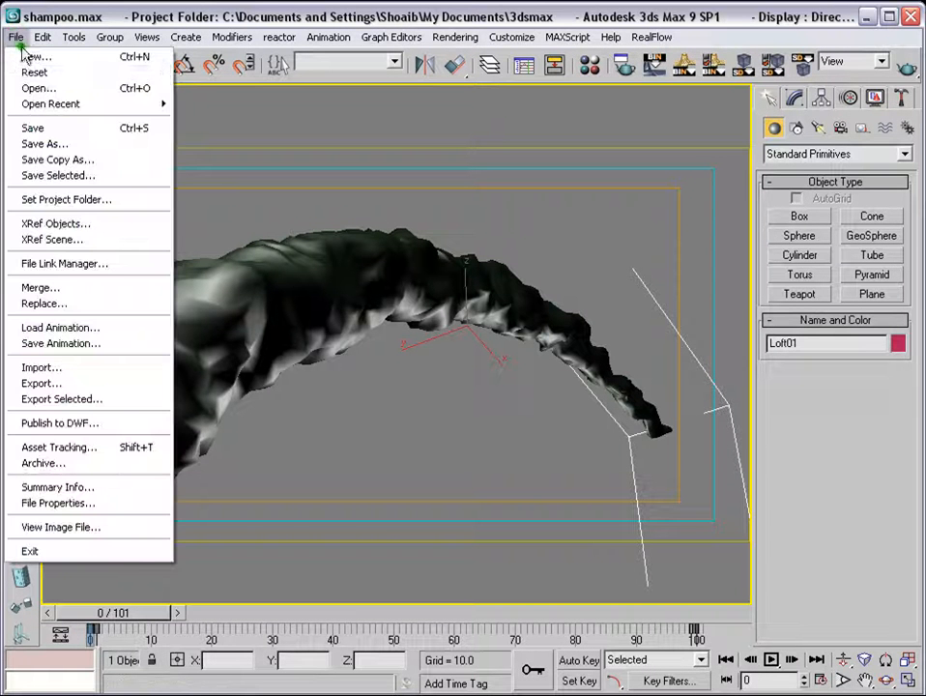
pyautogui.click(35, 73)
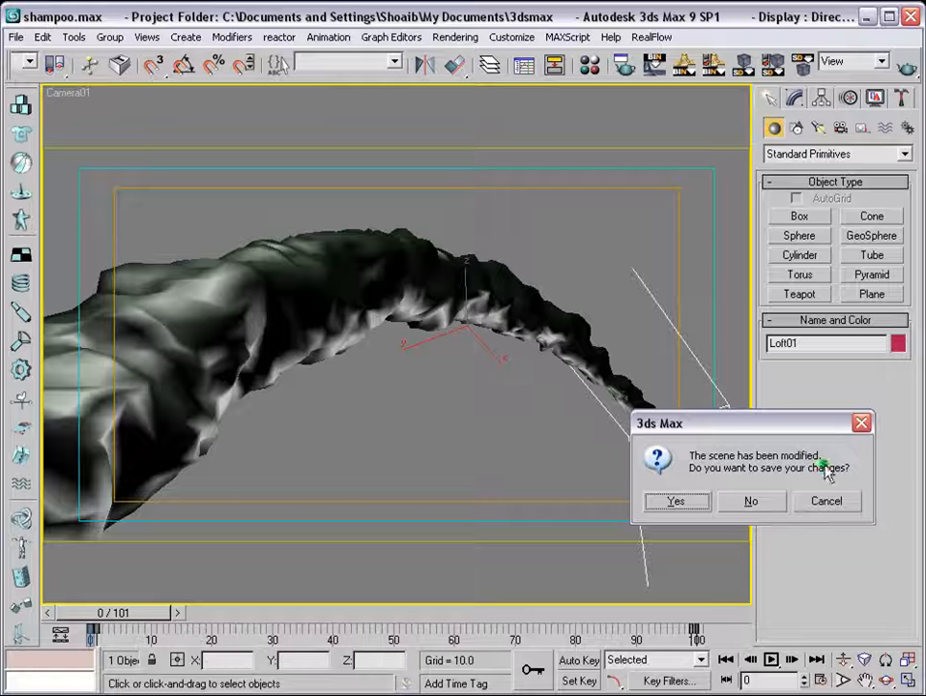
pyautogui.click(771, 502)
pyautogui.click(402, 387)
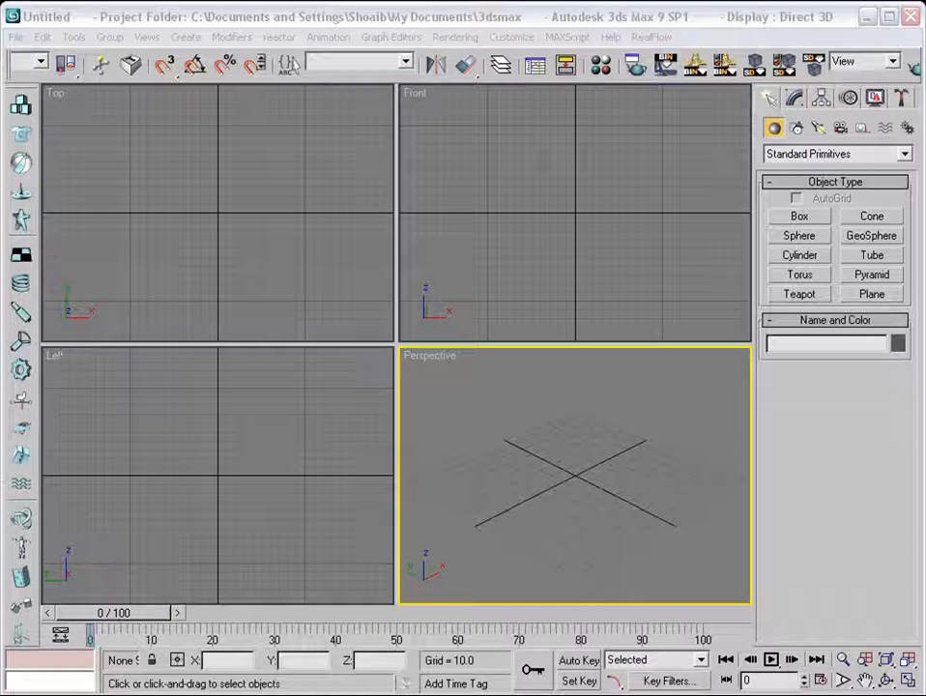
# - Draw an End-End-Middle arc spline in the Front view with a radius of about 202, spanning about 5 to 97 degrees
pyautogui.click(796, 129)
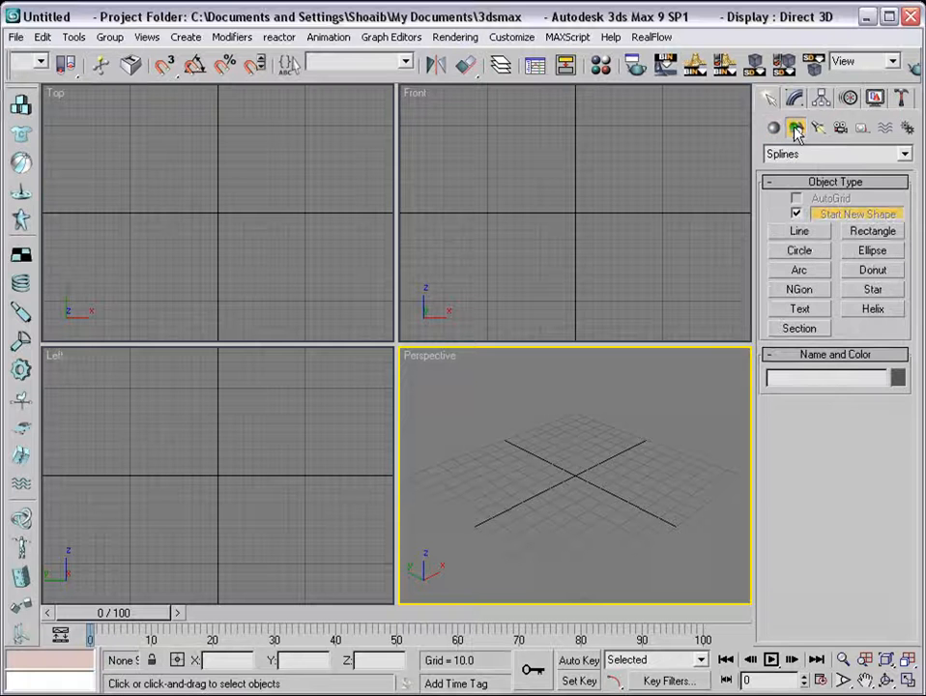
pyautogui.click(798, 271)
pyautogui.moveTo(471, 140); pyautogui.dragTo(667, 296)
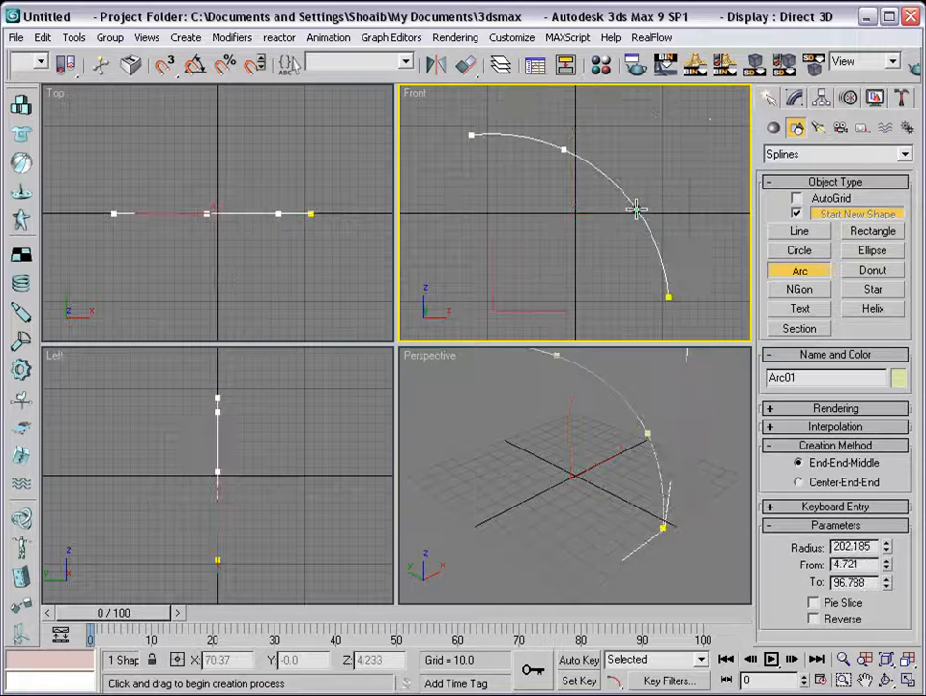
pyautogui.click(634, 207)
pyautogui.rightClick(604, 451)
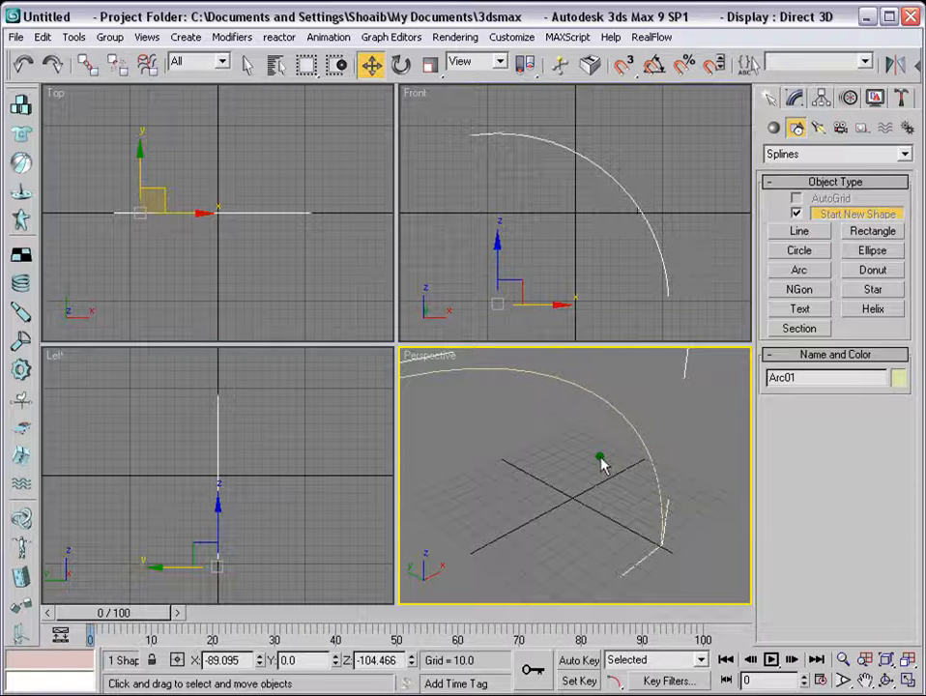
# - Draw a circle spline with a radius of about 10.4 in the Perspective view, using the arc's lower end as reference
pyautogui.keyDown('alt'); pyautogui.moveTo(585, 445); pyautogui.dragTo(585, 388, button='middle'); pyautogui.keyUp('alt')
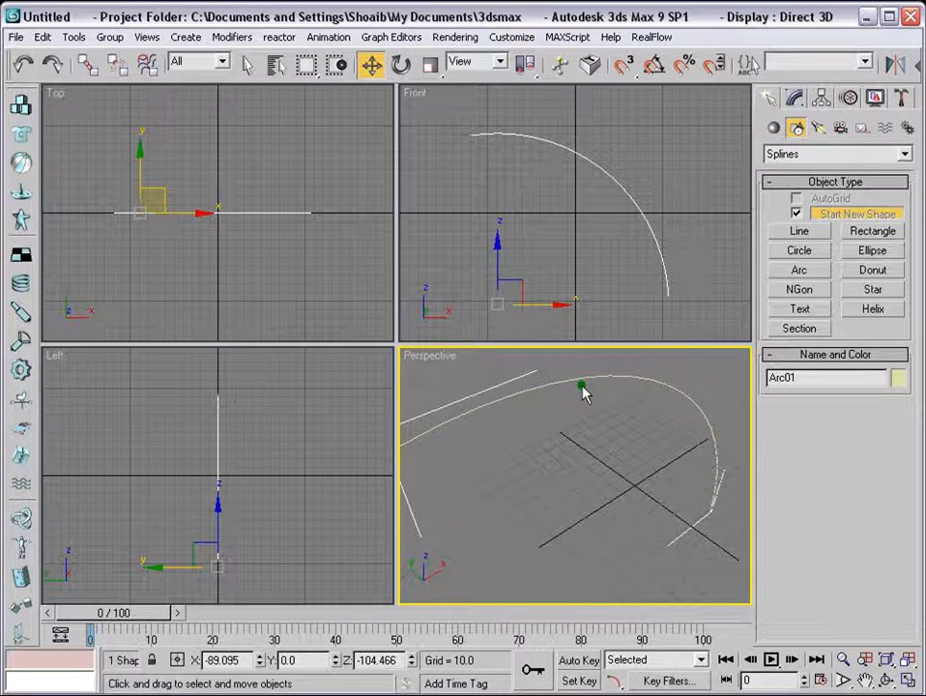
pyautogui.click(886, 680)
pyautogui.moveTo(619, 503)
pyautogui.mouseDown()
pyautogui.moveTo(604, 489)
pyautogui.moveTo(629, 517)
pyautogui.moveTo(635, 503)
pyautogui.mouseUp()
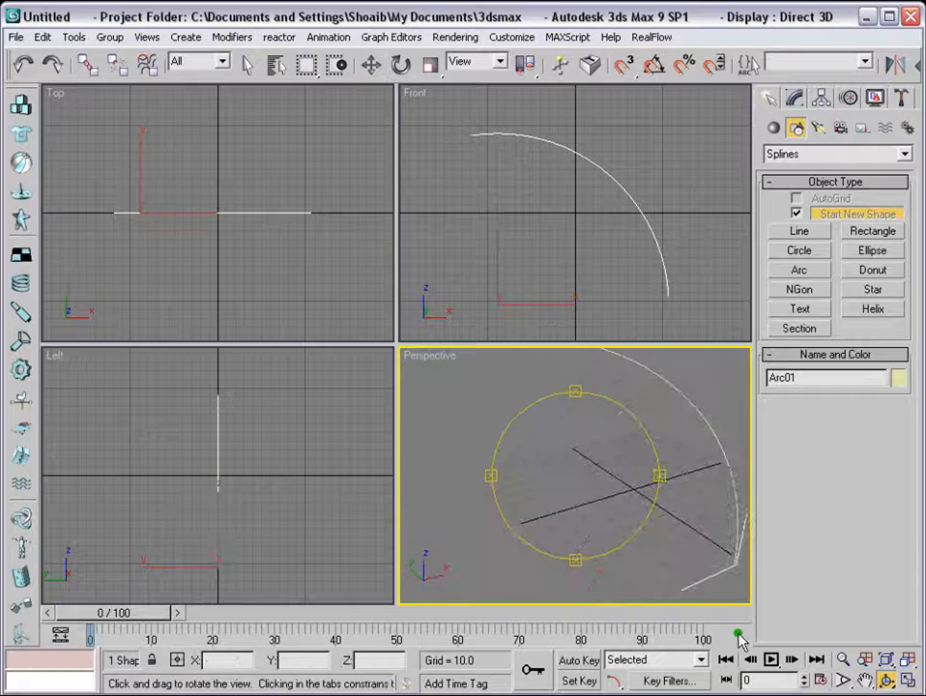
pyautogui.click(866, 681)
pyautogui.moveTo(620, 511); pyautogui.dragTo(695, 474)
pyautogui.click(805, 250)
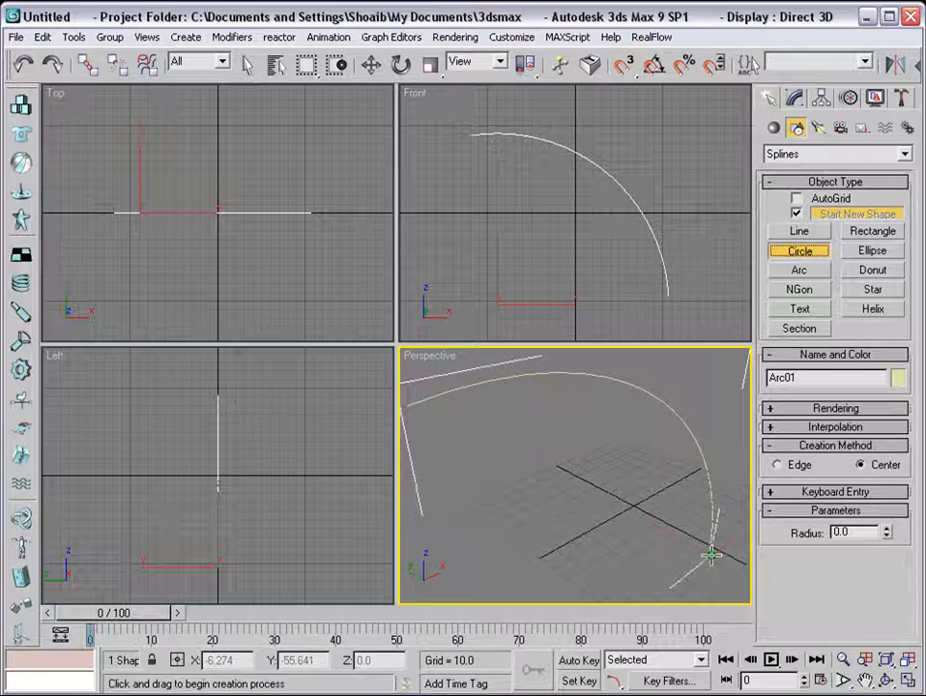
pyautogui.moveTo(712, 553)
pyautogui.mouseDown()
pyautogui.moveTo(723, 544)
pyautogui.moveTo(718, 550)
pyautogui.mouseUp()
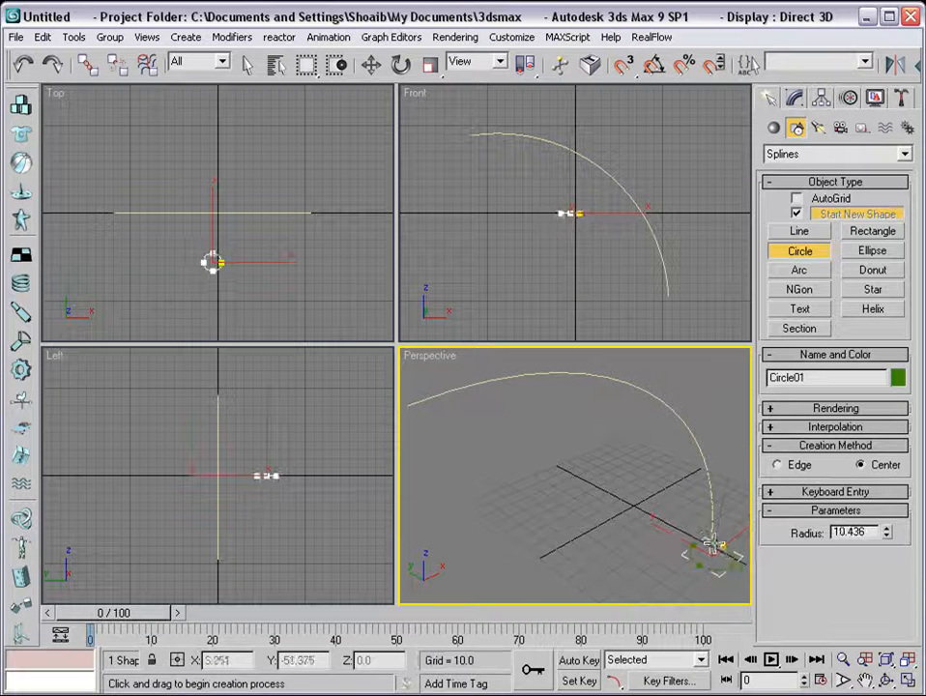
# - Move the circle in the Top, Left and Perspective views so it sits at the arc's lower end
pyautogui.press('w')
pyautogui.rightClick(254, 247)
pyautogui.moveTo(234, 241); pyautogui.dragTo(331, 191)
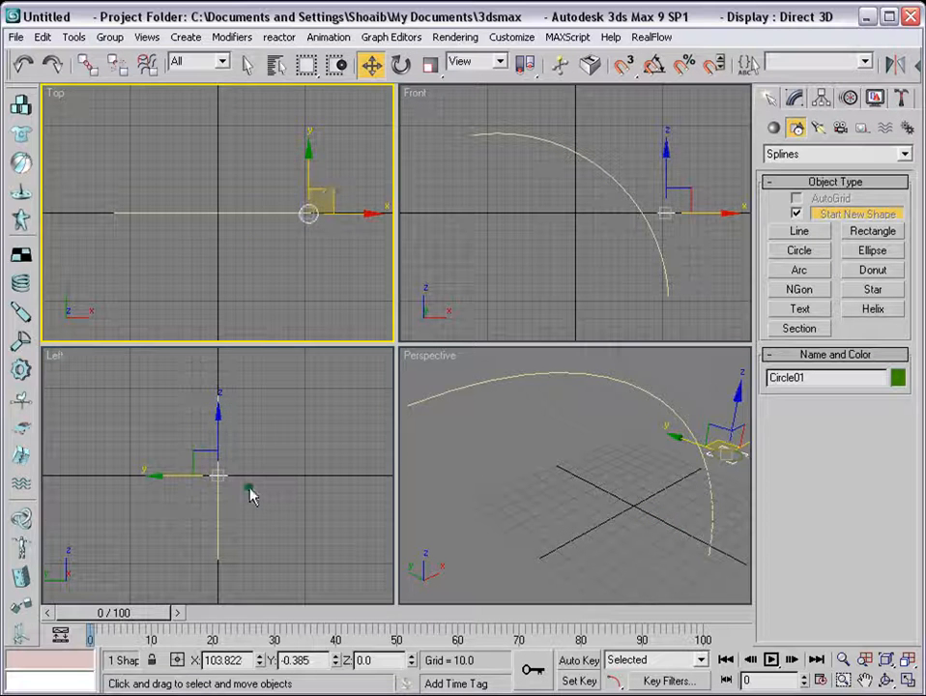
pyautogui.rightClick(250, 492)
pyautogui.moveTo(221, 418); pyautogui.dragTo(224, 502)
pyautogui.rightClick(675, 549)
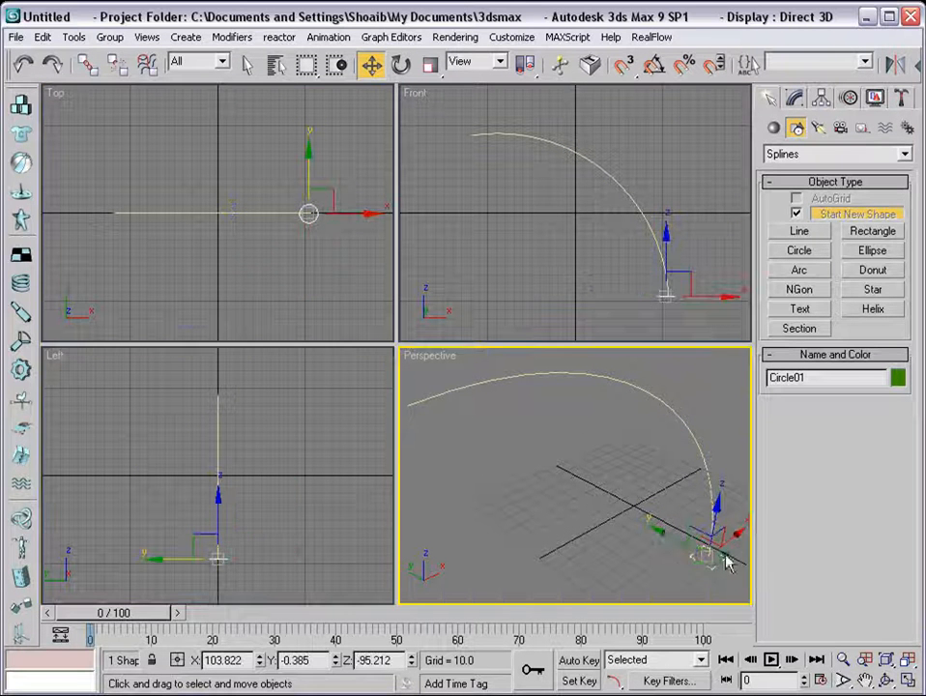
pyautogui.moveTo(728, 544); pyautogui.dragTo(735, 535)
pyautogui.click(725, 585)
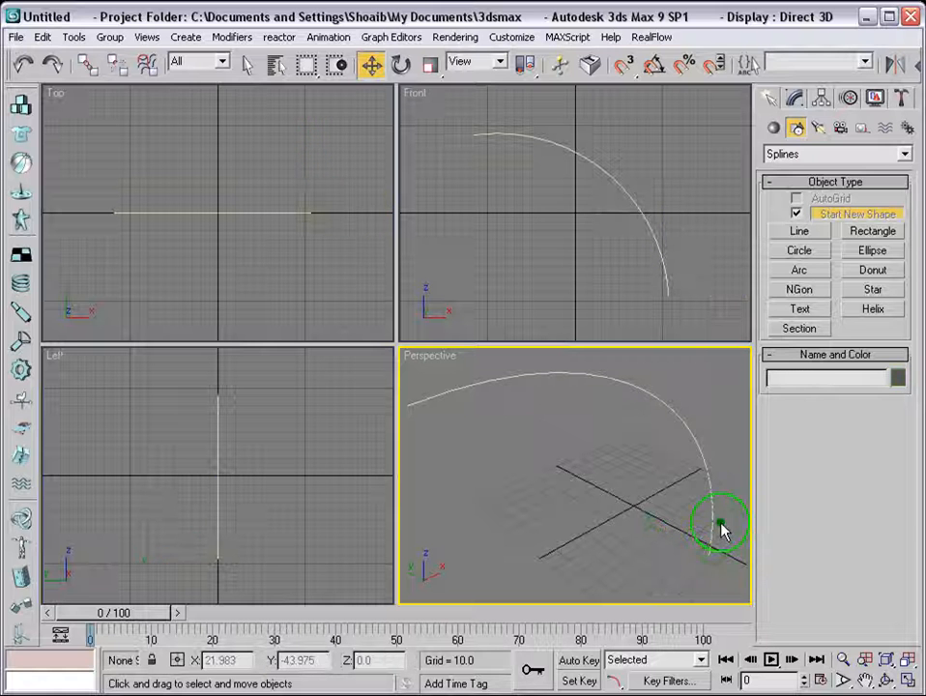
# - Create a Loft compound object with the arc as the path and the circle as the instanced shape
pyautogui.click(665, 404)
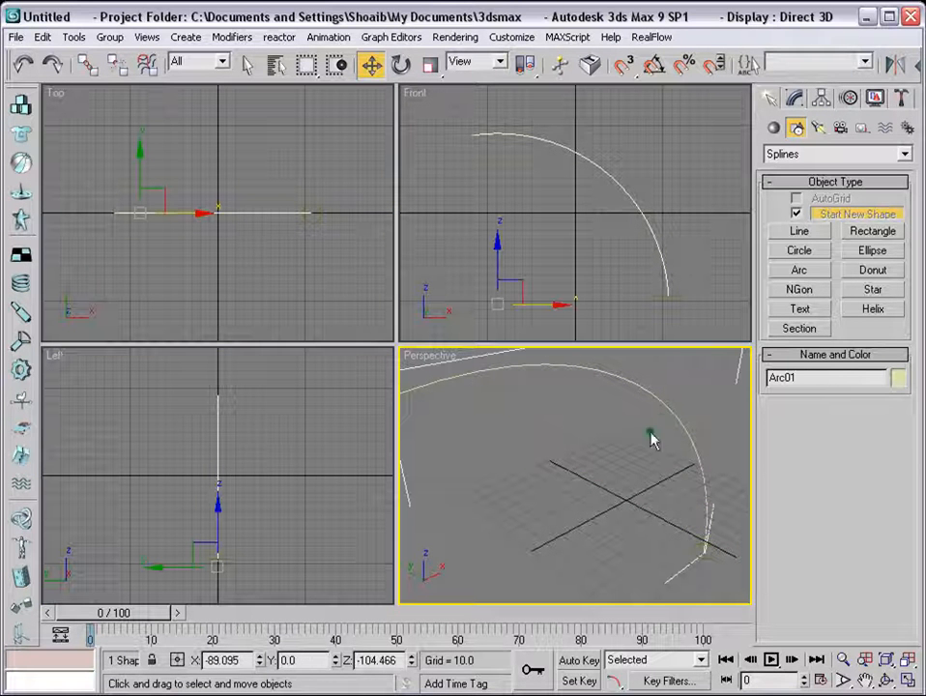
pyautogui.click(773, 129)
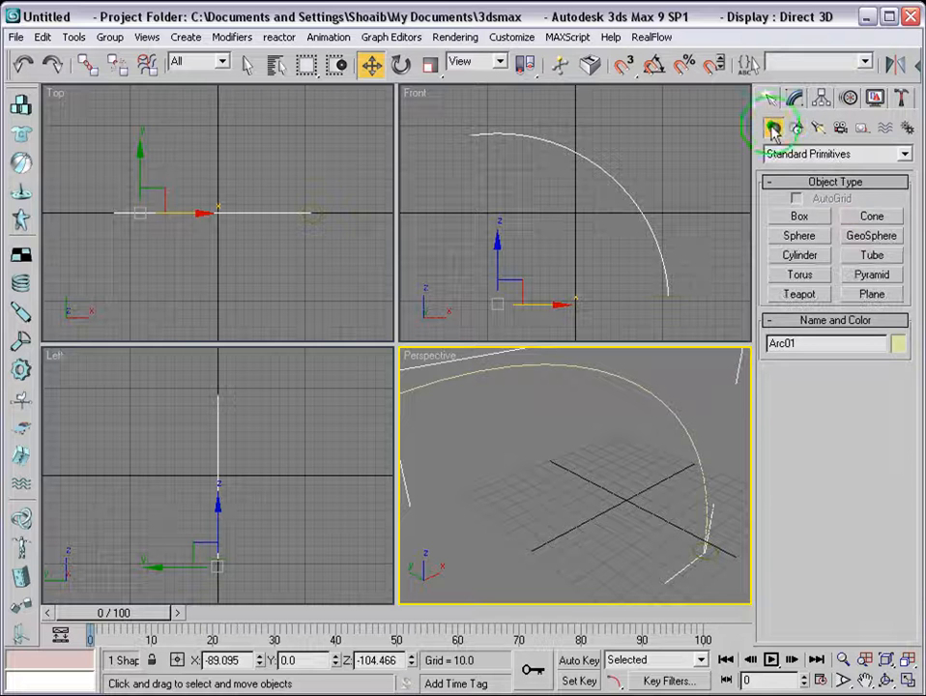
pyautogui.click(906, 155)
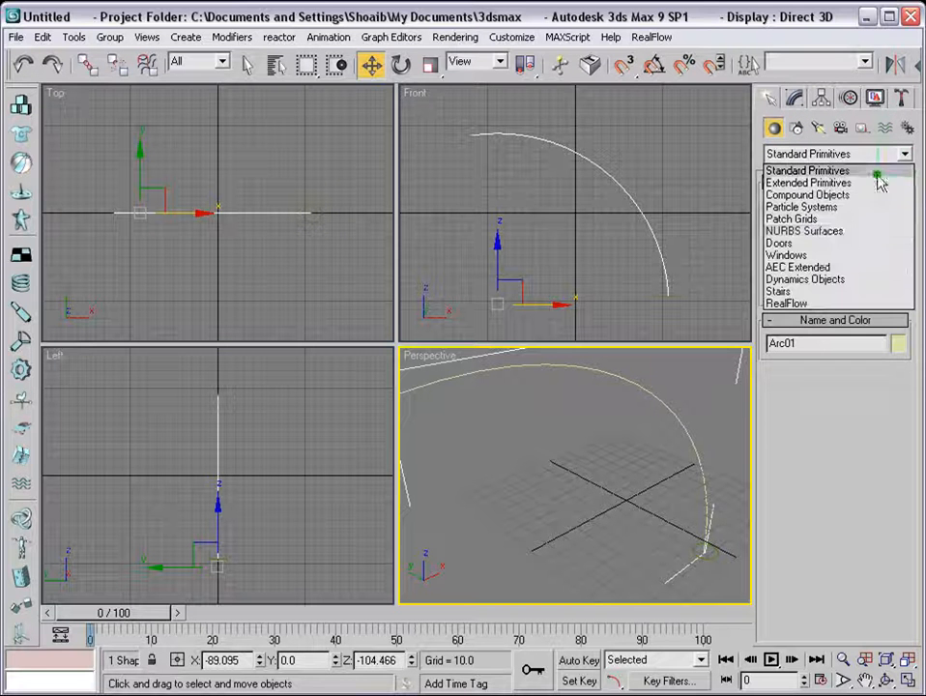
pyautogui.click(817, 196)
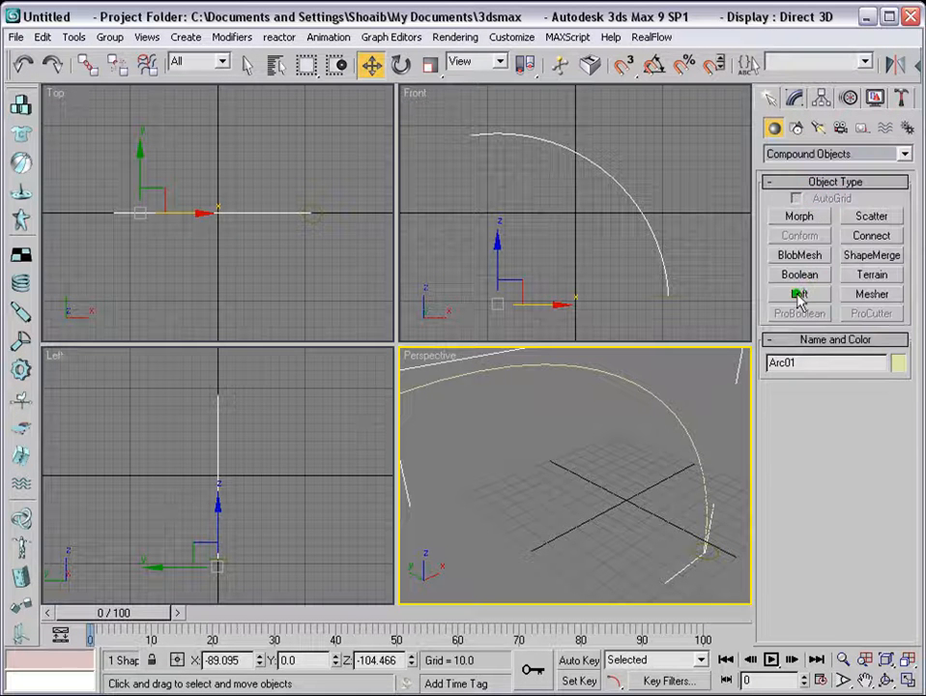
pyautogui.click(802, 296)
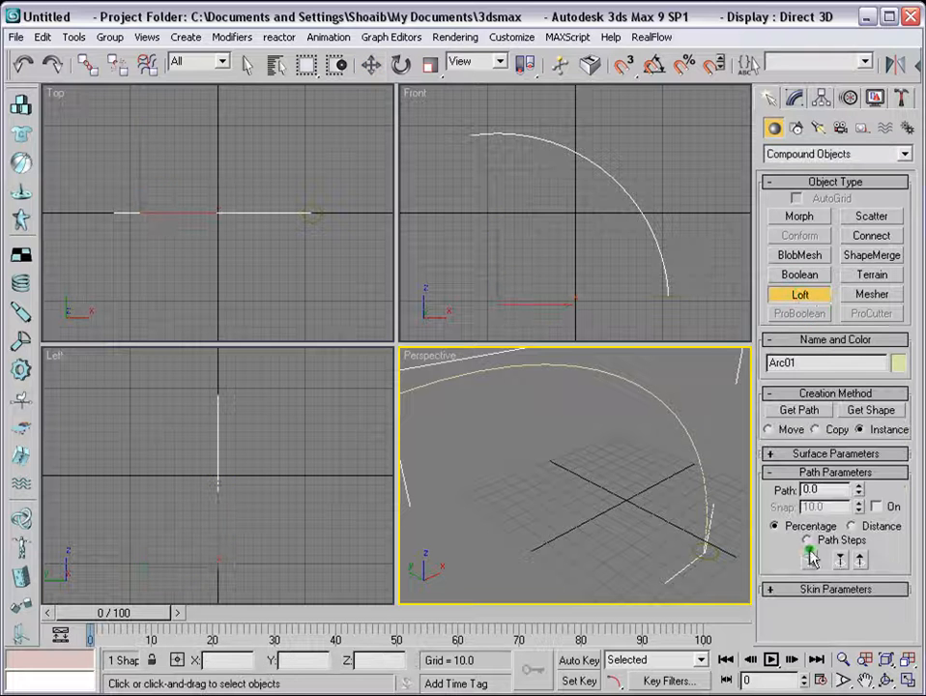
pyautogui.click(872, 410)
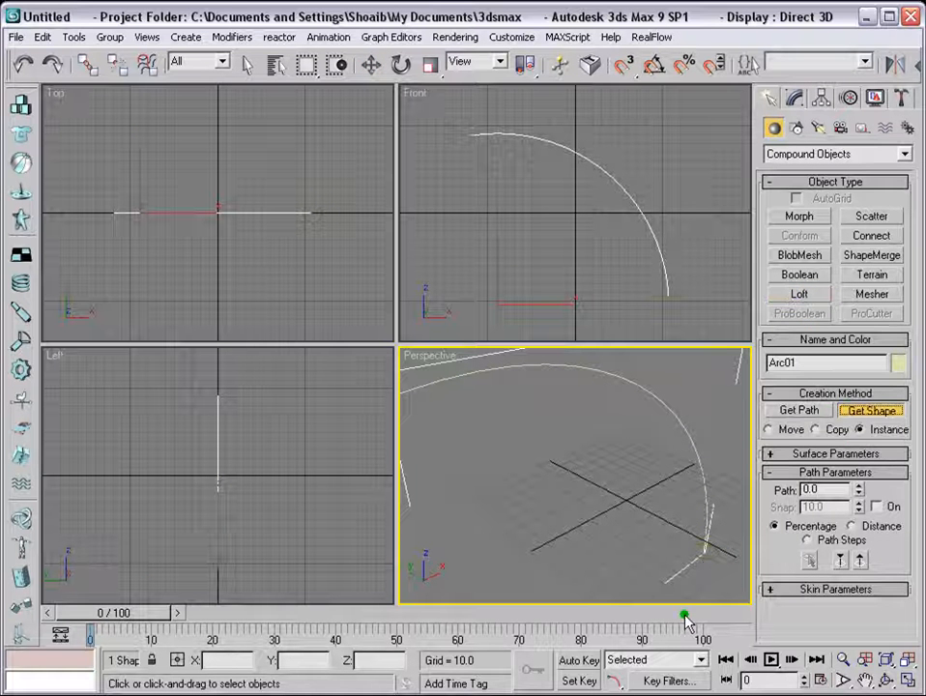
pyautogui.click(714, 555)
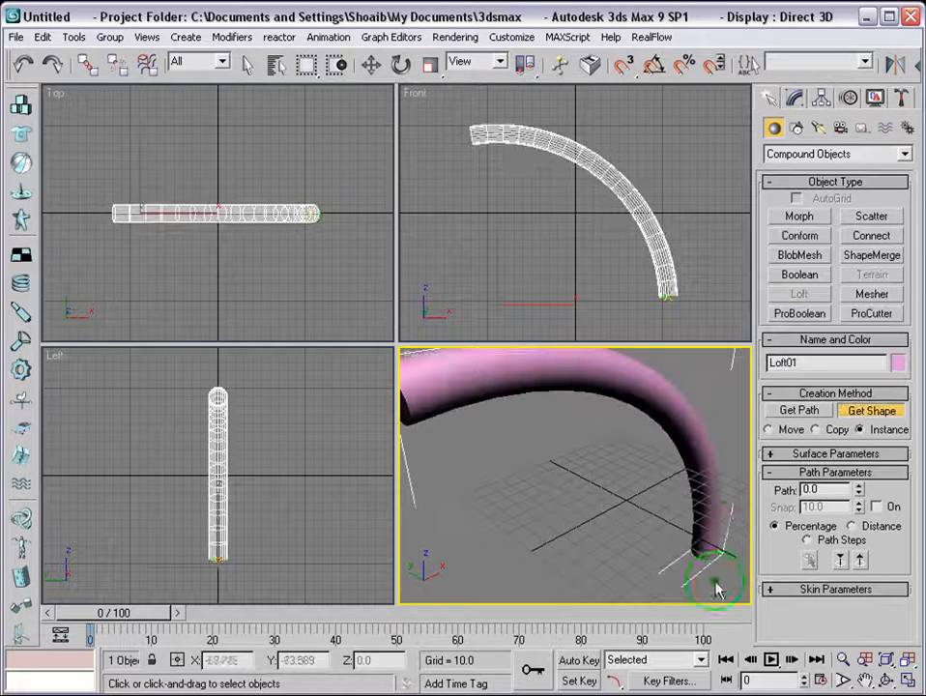
# - Turn on Edged Faces shading in the Perspective view to show the lofted tube's segments
pyautogui.keyDown('alt'); pyautogui.moveTo(616, 459); pyautogui.dragTo(586, 469, button='middle'); pyautogui.keyUp('alt')
pyautogui.scroll(-3, 586, 469)
pyautogui.rightClick(422, 359)
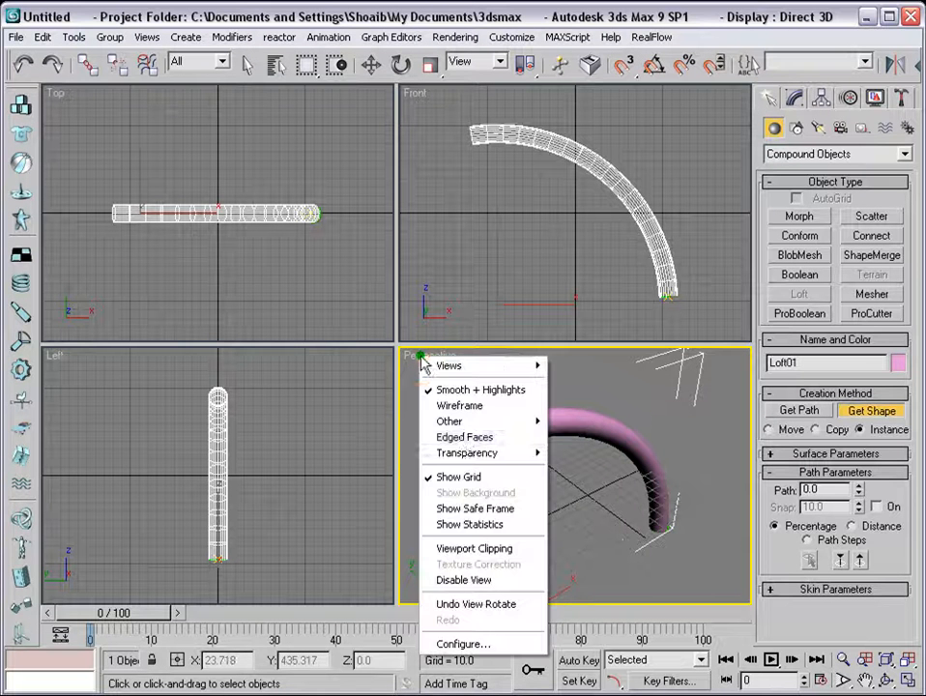
pyautogui.click(468, 441)
pyautogui.scroll(3, 549, 459)
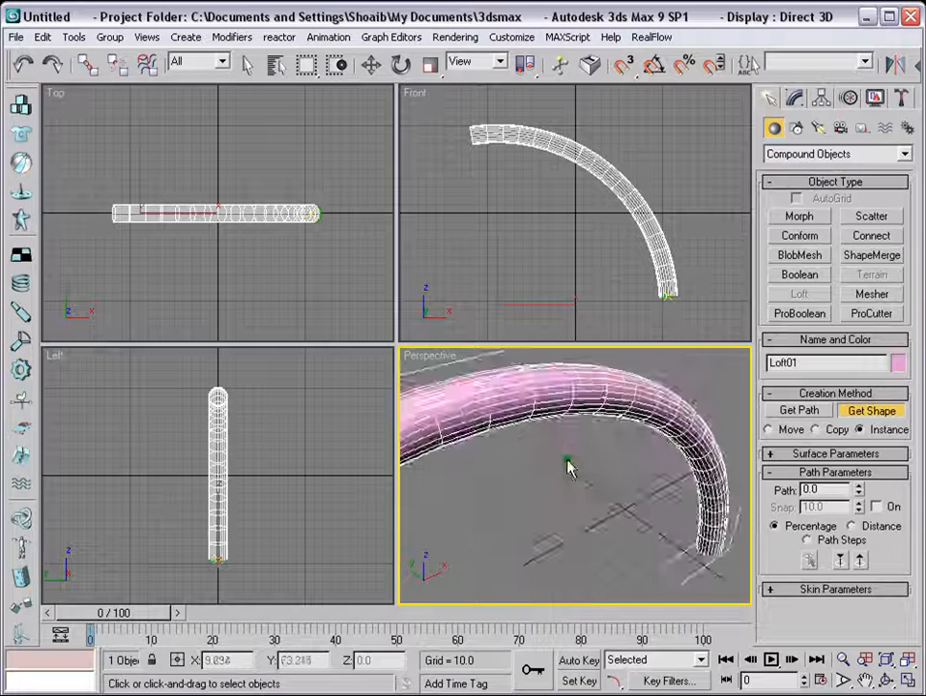
pyautogui.scroll(-2, 548, 438)
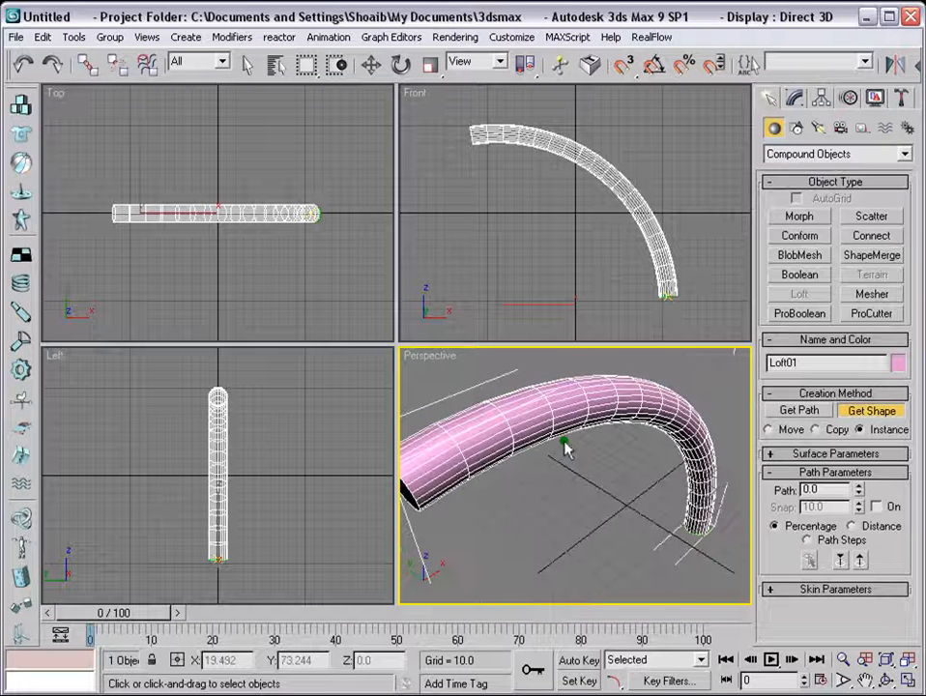
# - Add a Bevel deformation to the loft, raising the curve's start point to about 9 to taper the tube's lower end
pyautogui.click(796, 100)
pyautogui.press('w')
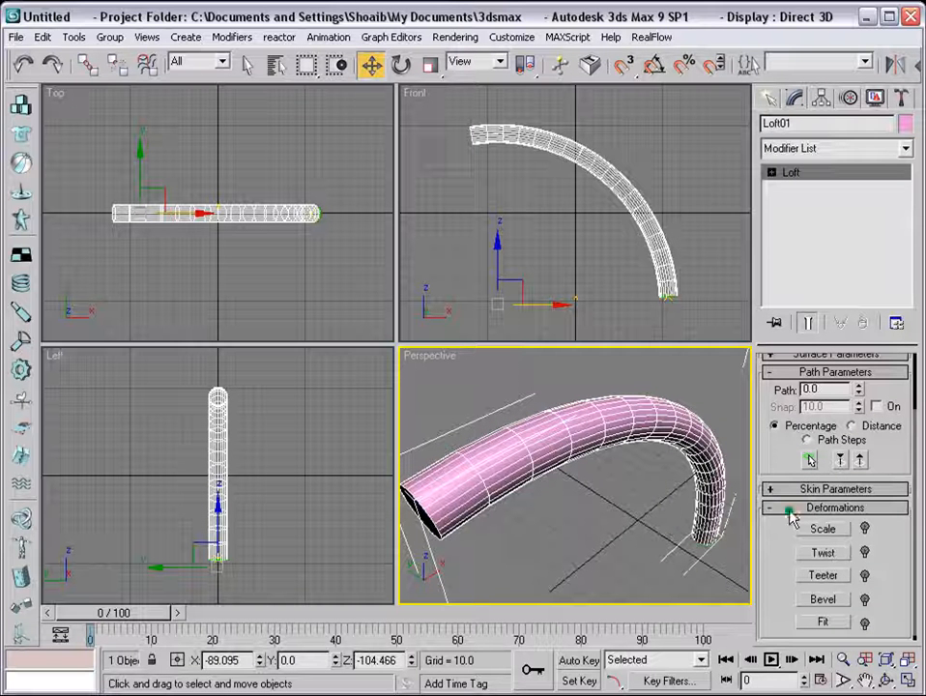
pyautogui.click(823, 600)
pyautogui.moveTo(290, 155); pyautogui.dragTo(259, 98)
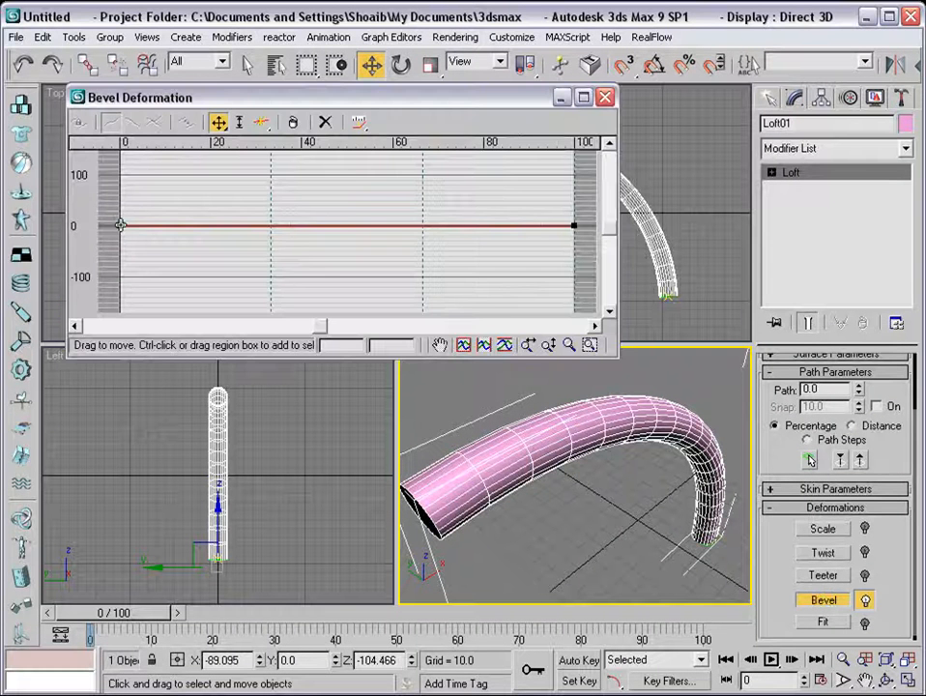
pyautogui.click(120, 226)
pyautogui.moveTo(120, 224); pyautogui.dragTo(119, 220)
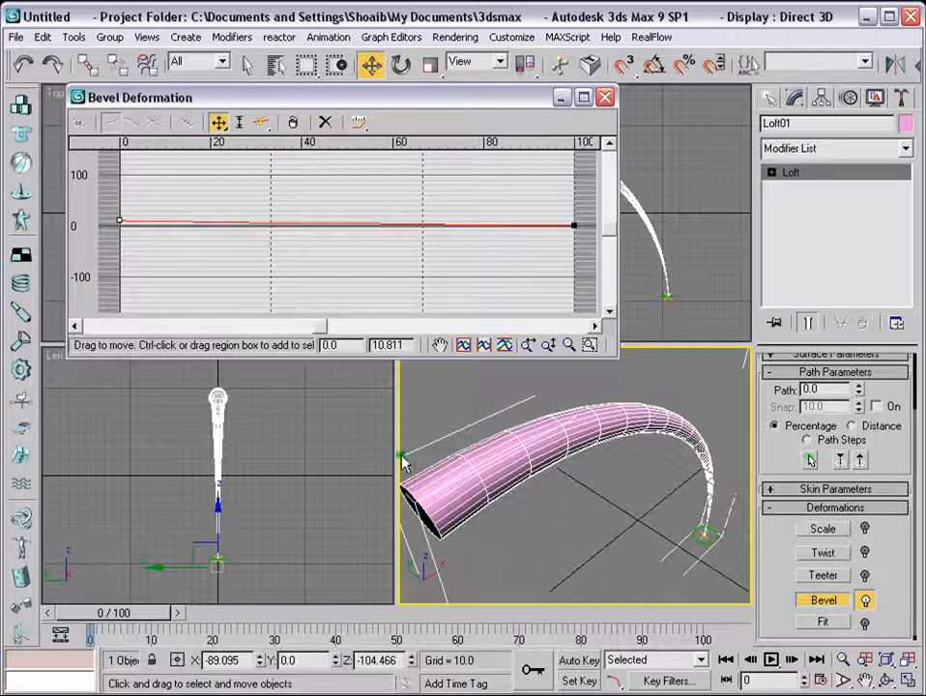
pyautogui.moveTo(118, 220); pyautogui.dragTo(118, 221)
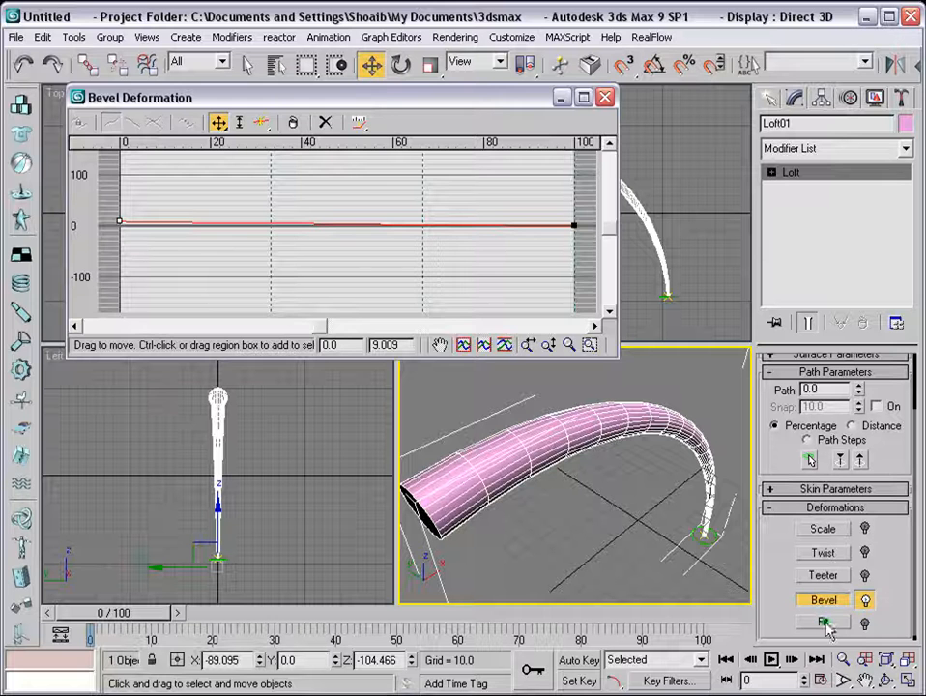
pyautogui.click(605, 98)
# - Set the loft's skin resolution to 6 shape steps and 54 path steps
pyautogui.moveTo(622, 461); pyautogui.dragTo(597, 501, button='middle')
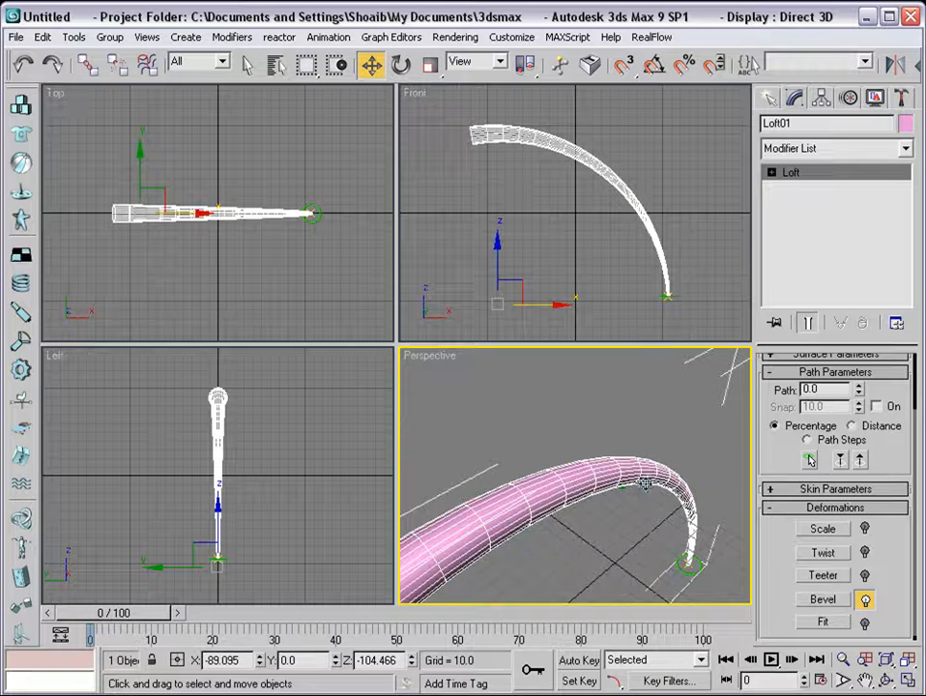
pyautogui.scroll(5, 661, 477)
pyautogui.scroll(-4, 667, 453)
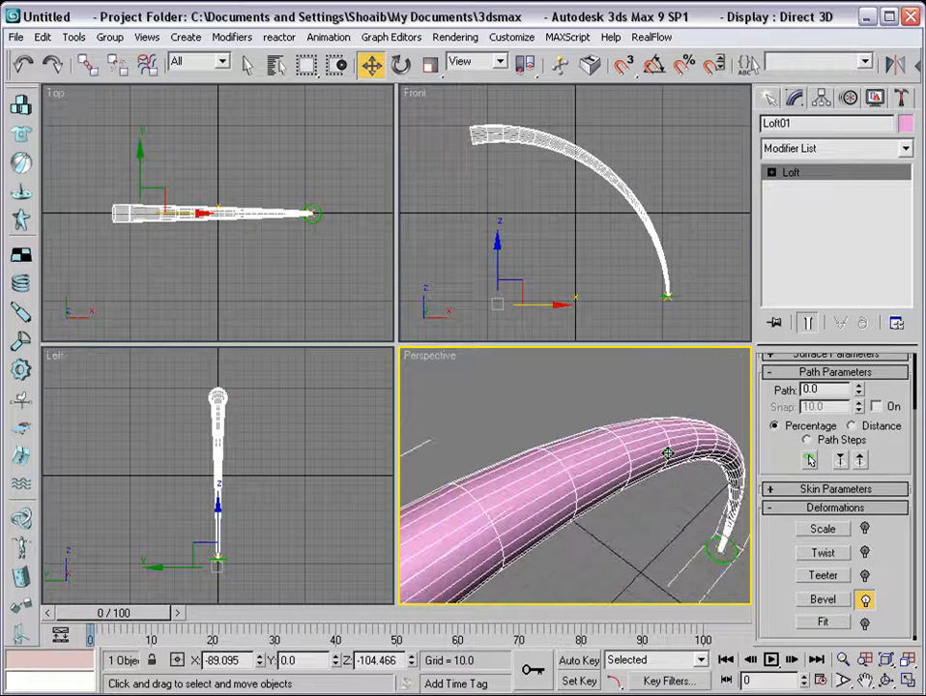
pyautogui.moveTo(779, 517); pyautogui.dragTo(779, 549)
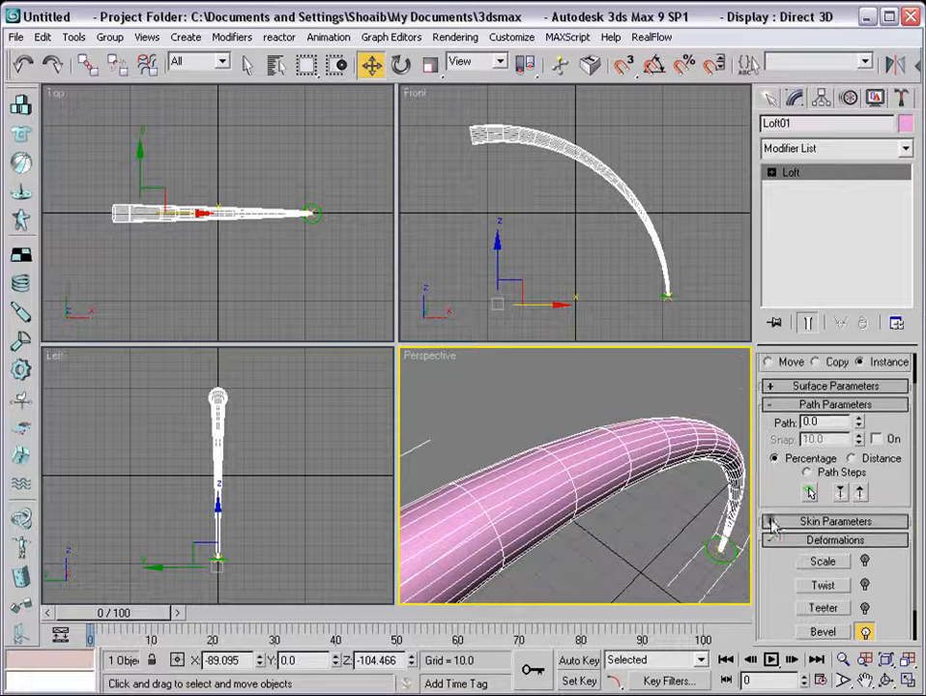
pyautogui.click(771, 523)
pyautogui.moveTo(771, 485); pyautogui.dragTo(777, 477)
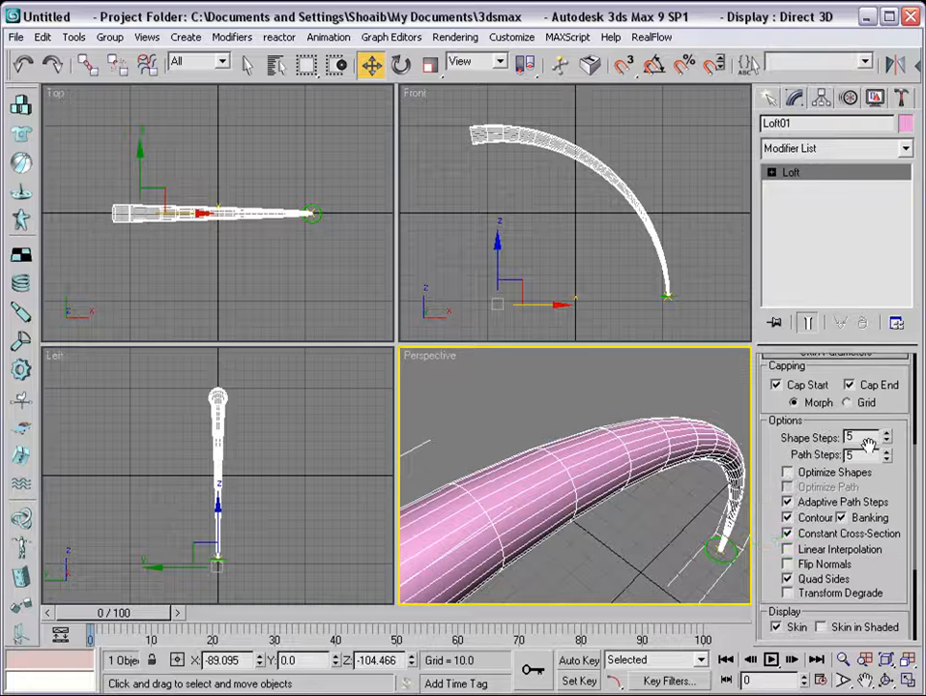
pyautogui.moveTo(869, 437); pyautogui.dragTo(791, 430)
pyautogui.click(811, 402)
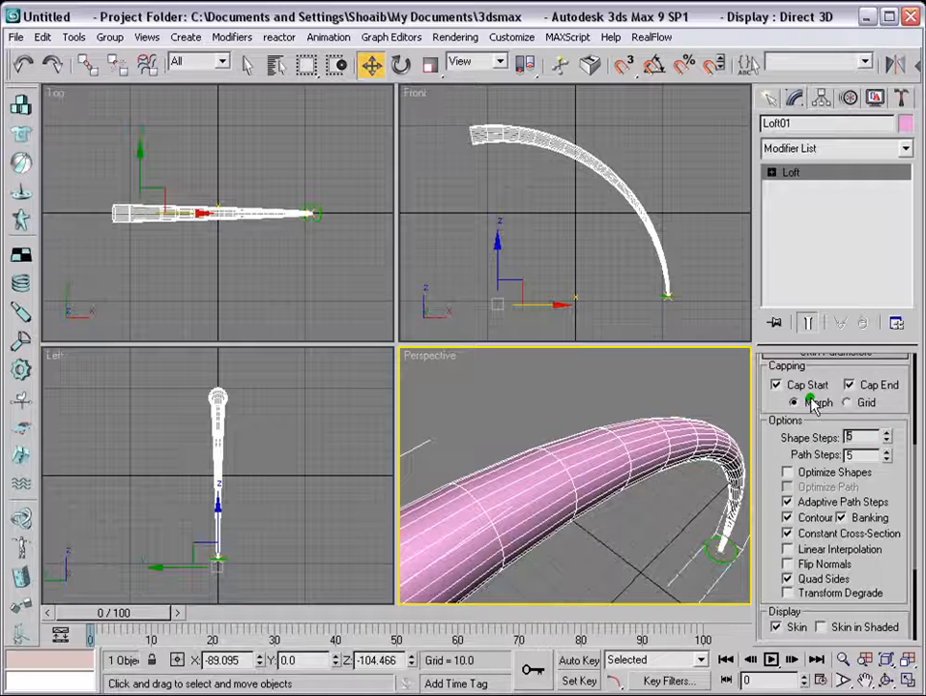
pyautogui.write('6')
pyautogui.click(859, 455)
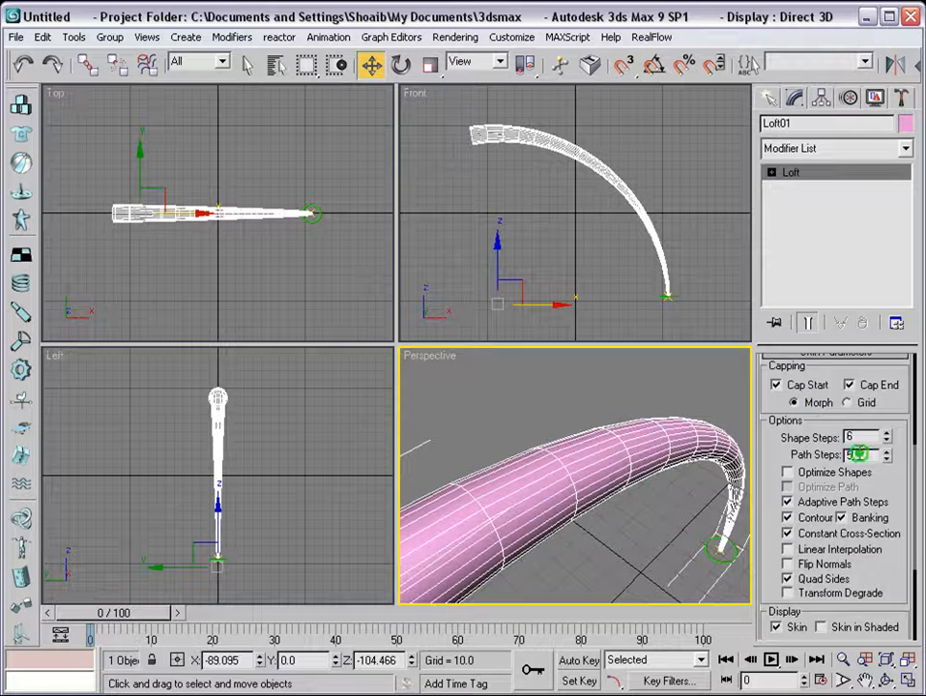
pyautogui.write('34')
pyautogui.press('Return')
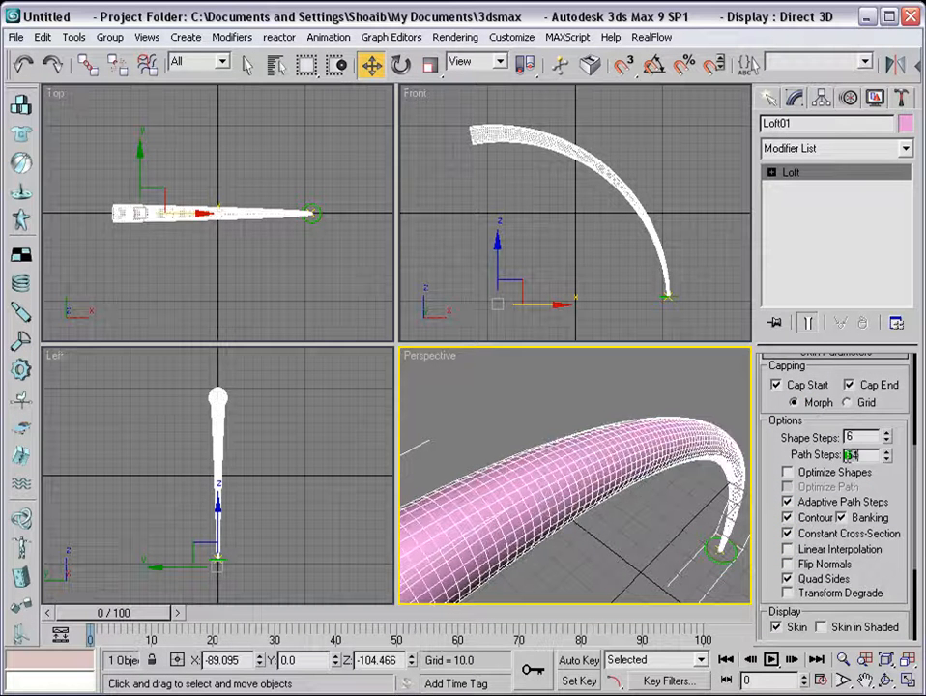
# - Test-render the Perspective view and save the scene as shampoo_tuts.max
pyautogui.click(592, 395)
pyautogui.click(618, 483)
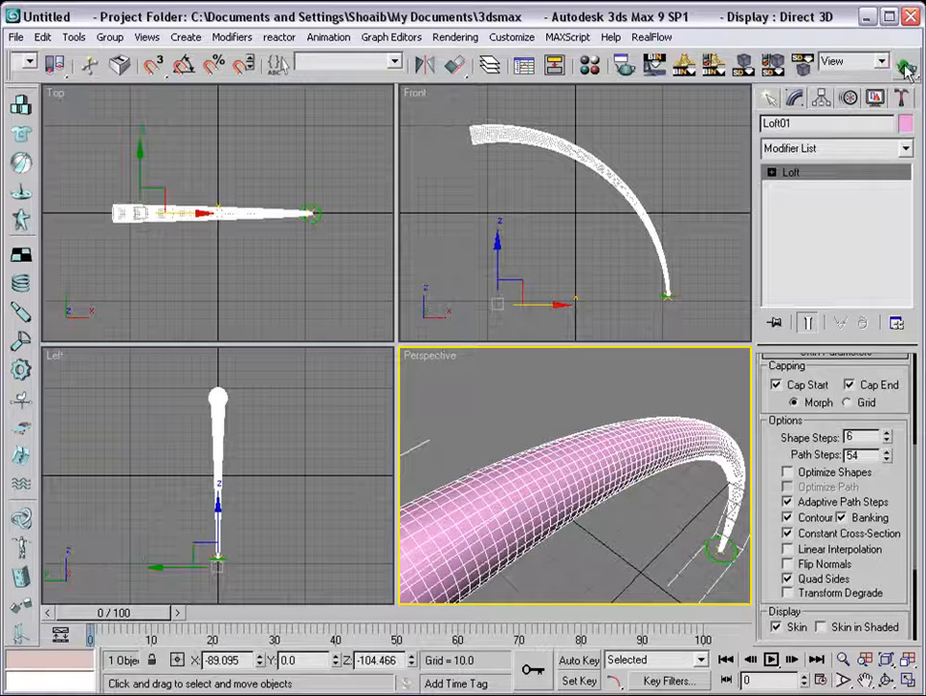
pyautogui.click(908, 68)
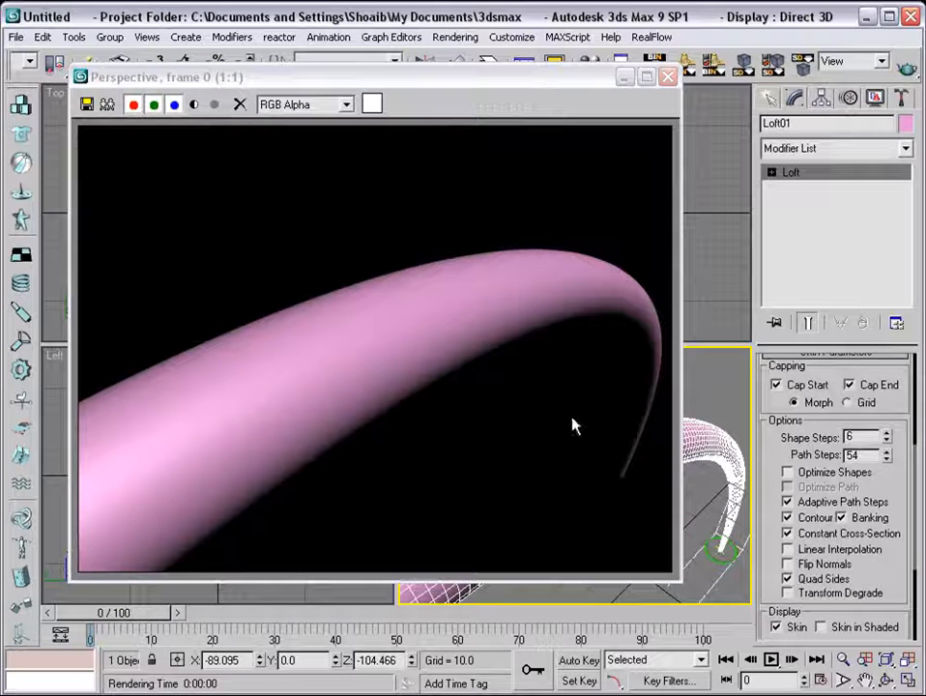
pyautogui.click(668, 77)
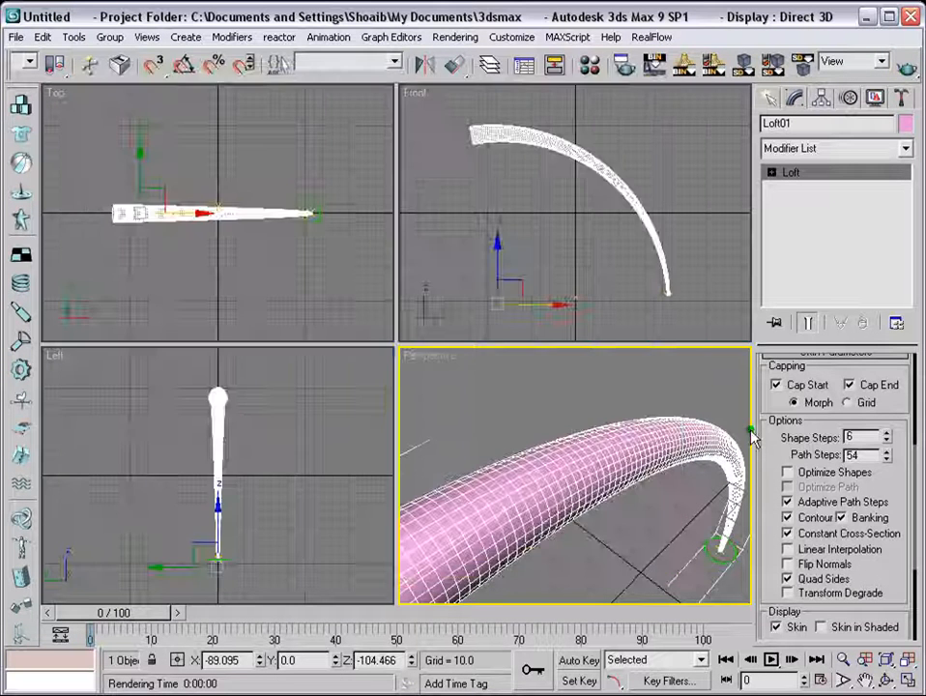
pyautogui.hotkey('ctrl', 's')
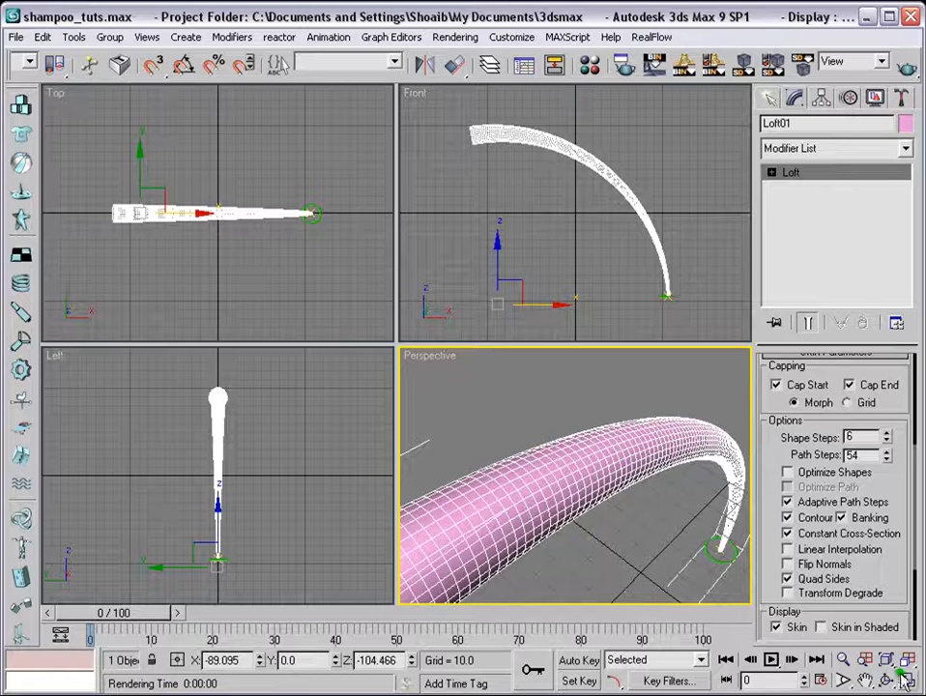
# - Maximize the Perspective view and add a Noise modifier to the loft
pyautogui.hotkey('alt', 'w')
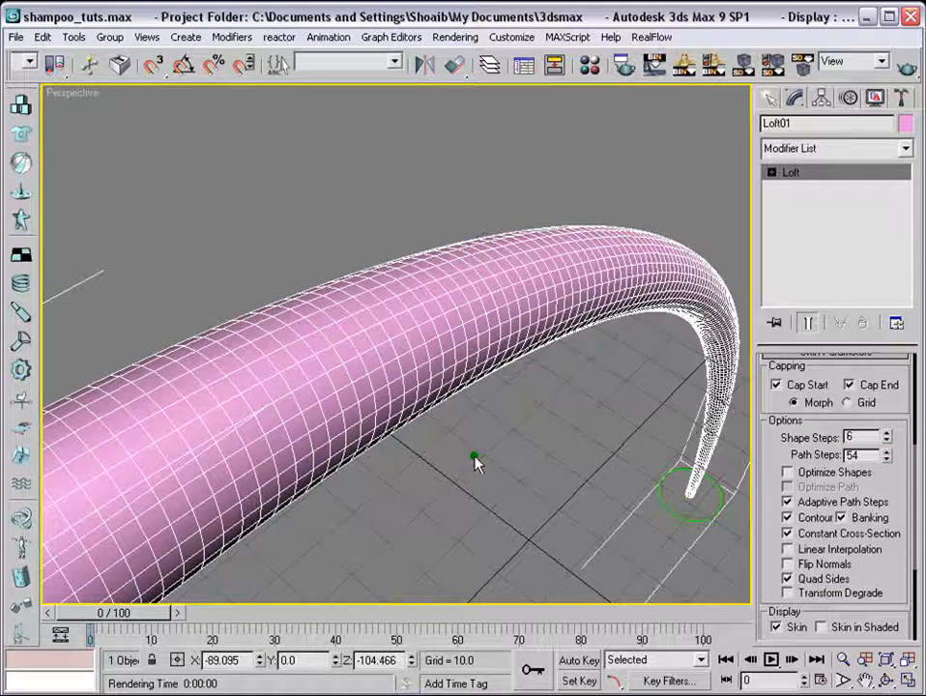
pyautogui.click(907, 148)
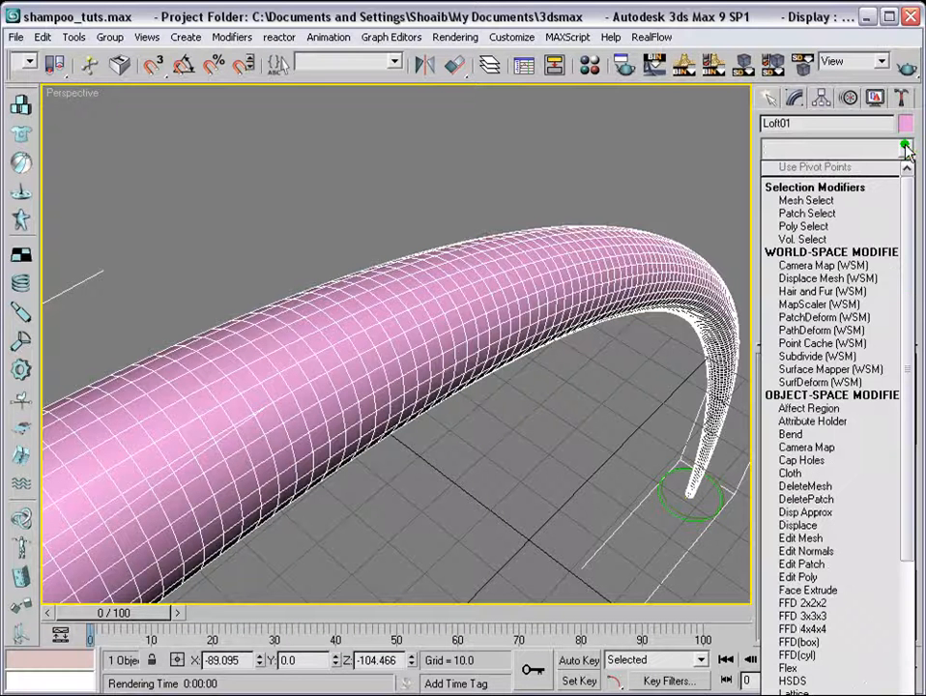
pyautogui.moveTo(907, 302); pyautogui.dragTo(913, 476)
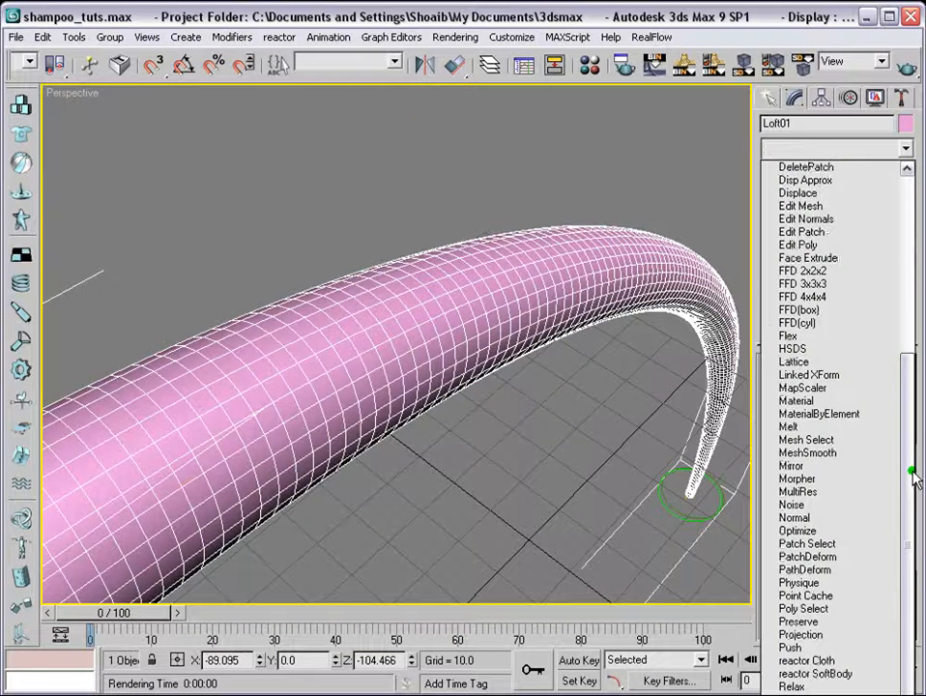
pyautogui.click(792, 505)
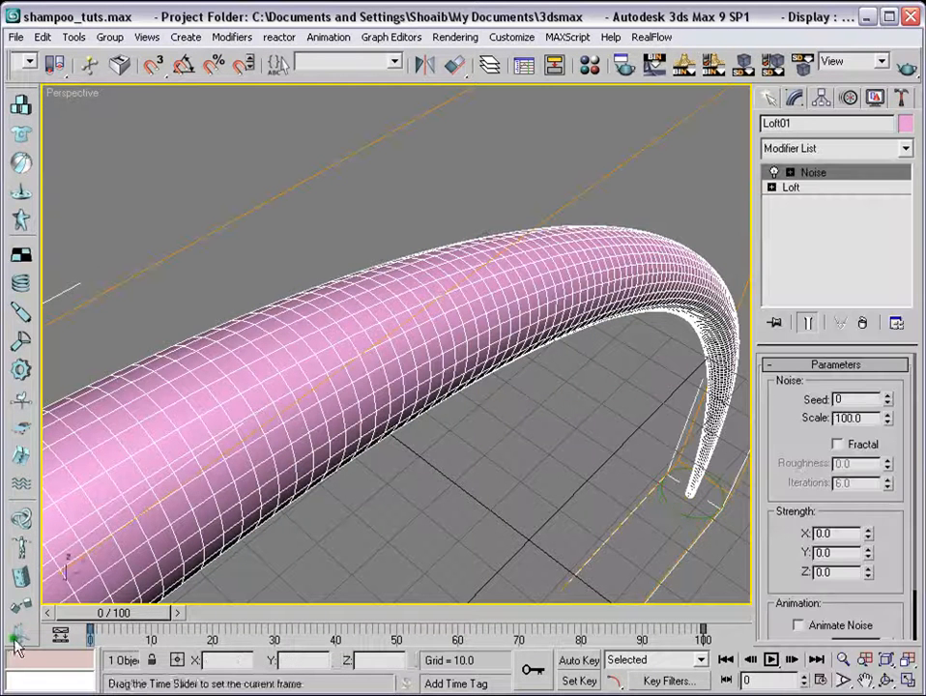
# - Turn on Auto Key and, at frame 0, set the fractal noise to scale 10 with X, Y and Z strength of 5
pyautogui.click(577, 663)
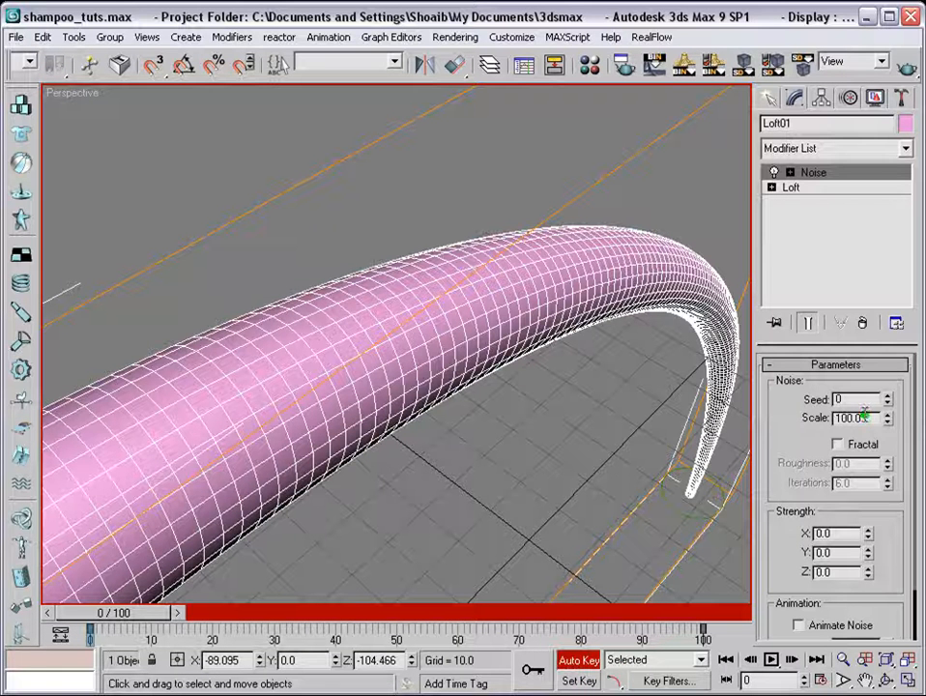
pyautogui.moveTo(866, 416); pyautogui.dragTo(765, 420)
pyautogui.write('10')
pyautogui.press('Return')
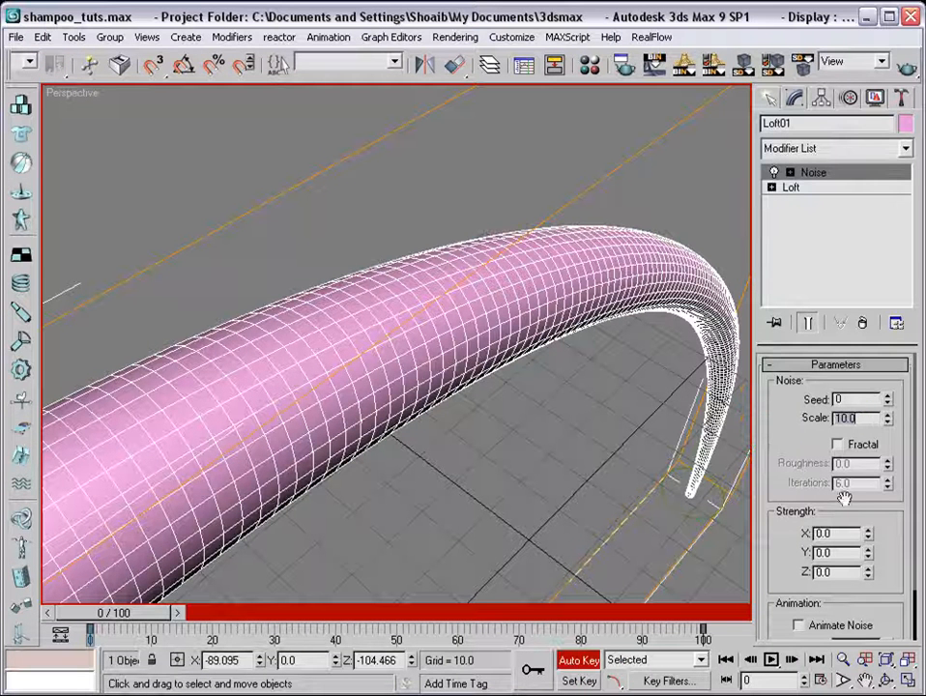
pyautogui.click(837, 445)
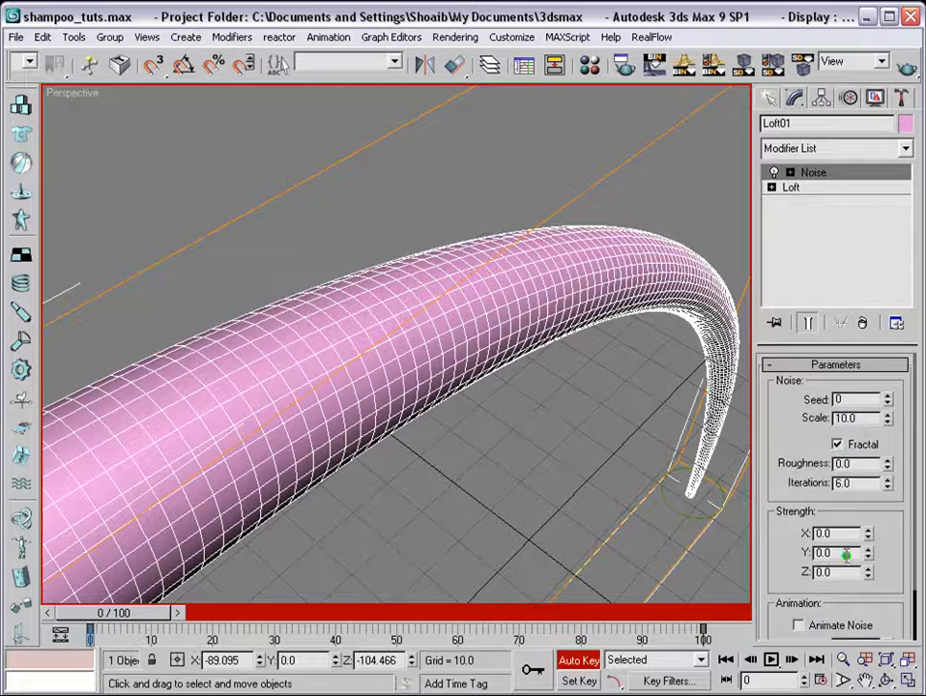
pyautogui.moveTo(847, 535); pyautogui.dragTo(752, 534)
pyautogui.write('5')
pyautogui.moveTo(847, 553); pyautogui.dragTo(781, 573)
pyautogui.write('55')
pyautogui.press('Return')
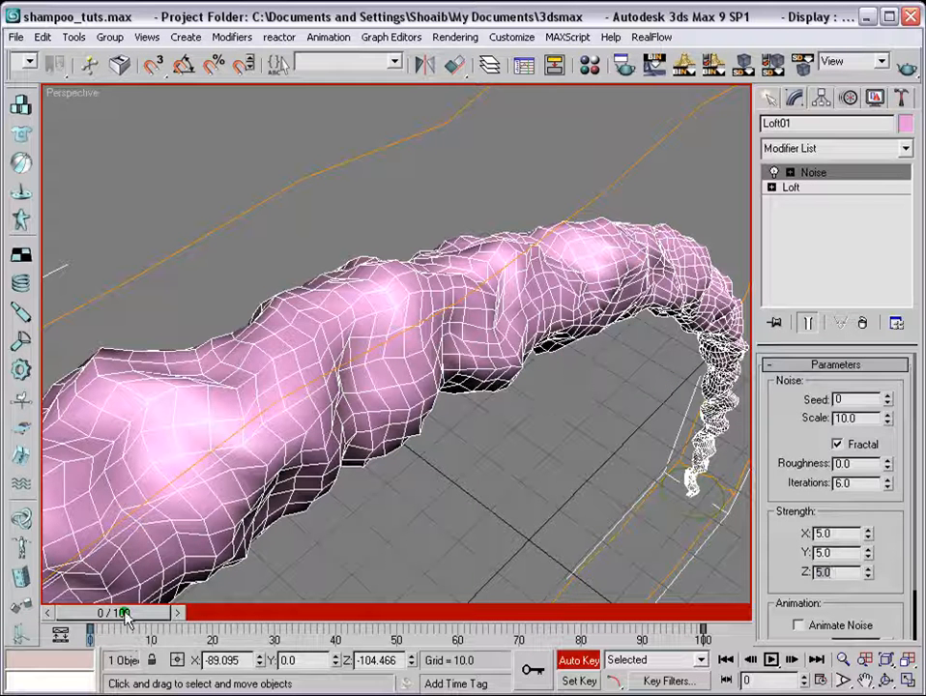
# - Key the noise at frame 100 with X, Y and Z strength of 0 and a scale of 12
pyautogui.moveTo(126, 619); pyautogui.dragTo(703, 630)
pyautogui.moveTo(821, 534); pyautogui.dragTo(708, 542)
pyautogui.write('0')
pyautogui.write('0.')
pyautogui.moveTo(849, 553); pyautogui.dragTo(785, 577)
pyautogui.write('0')
pyautogui.press('Return')
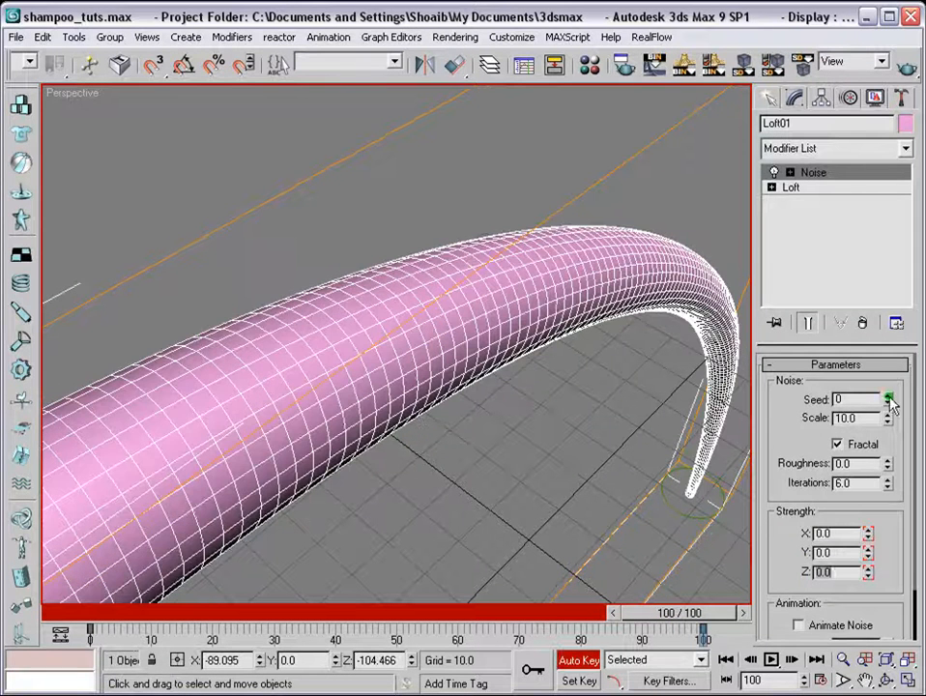
pyautogui.moveTo(862, 417); pyautogui.dragTo(820, 419)
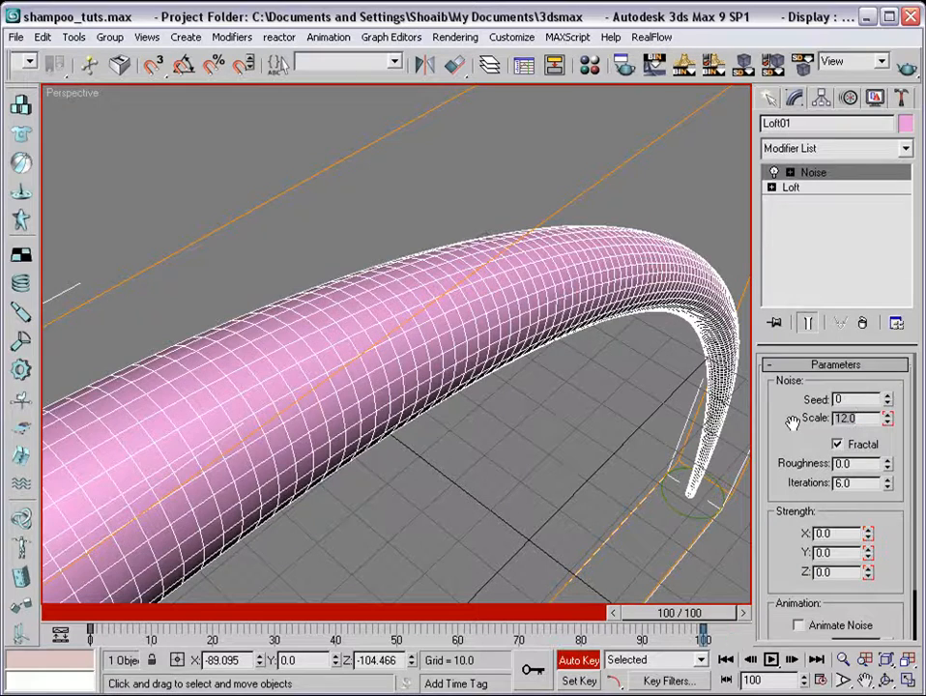
# - Play the animation from frame 0 to check how the noise smooths out along the strand
pyautogui.moveTo(691, 613); pyautogui.dragTo(135, 614)
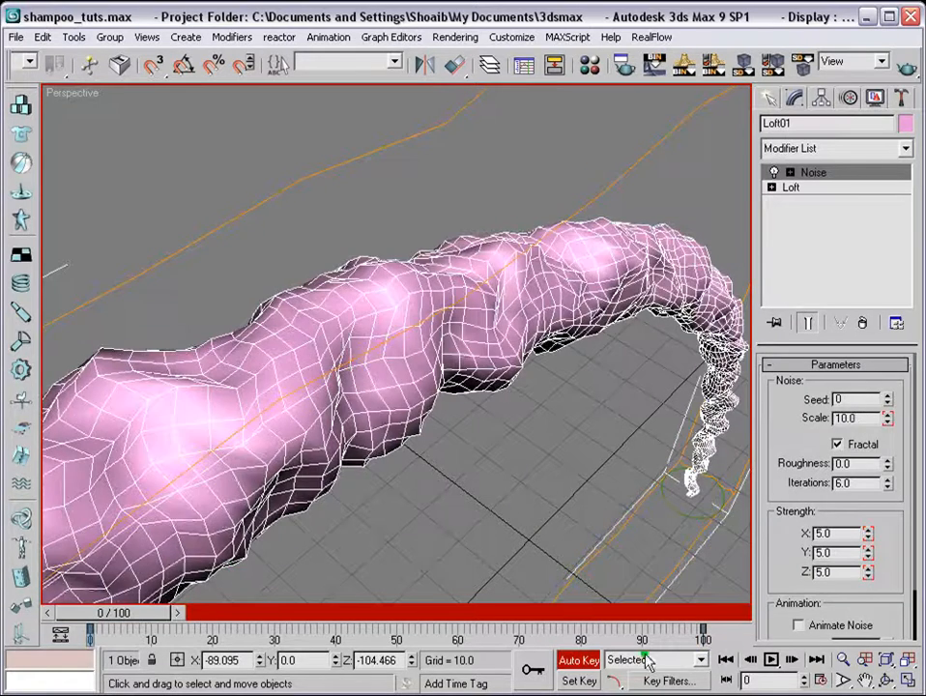
pyautogui.click(771, 659)
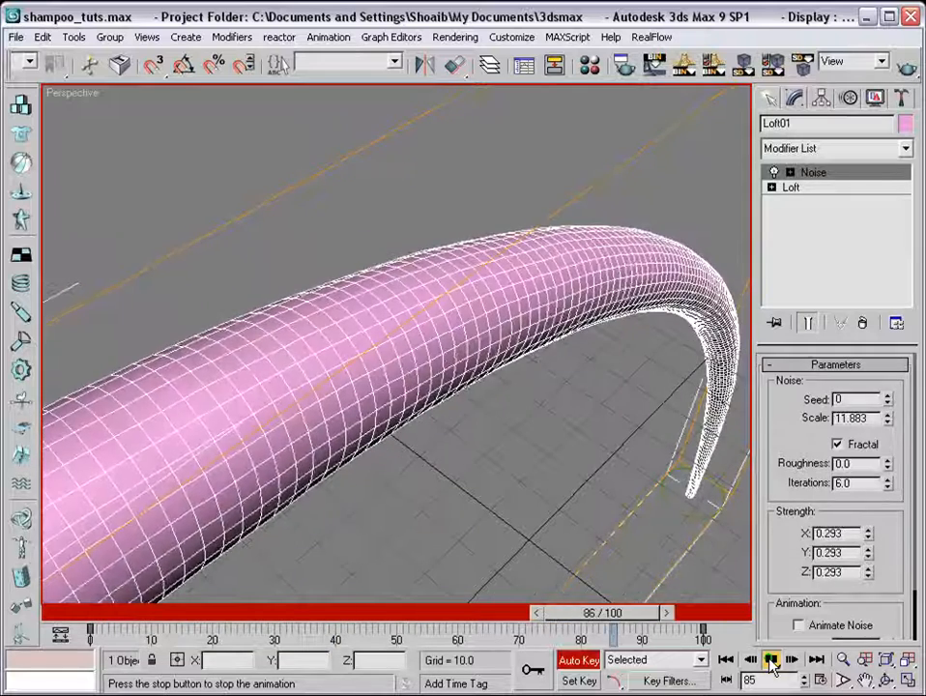
pyautogui.click(771, 660)
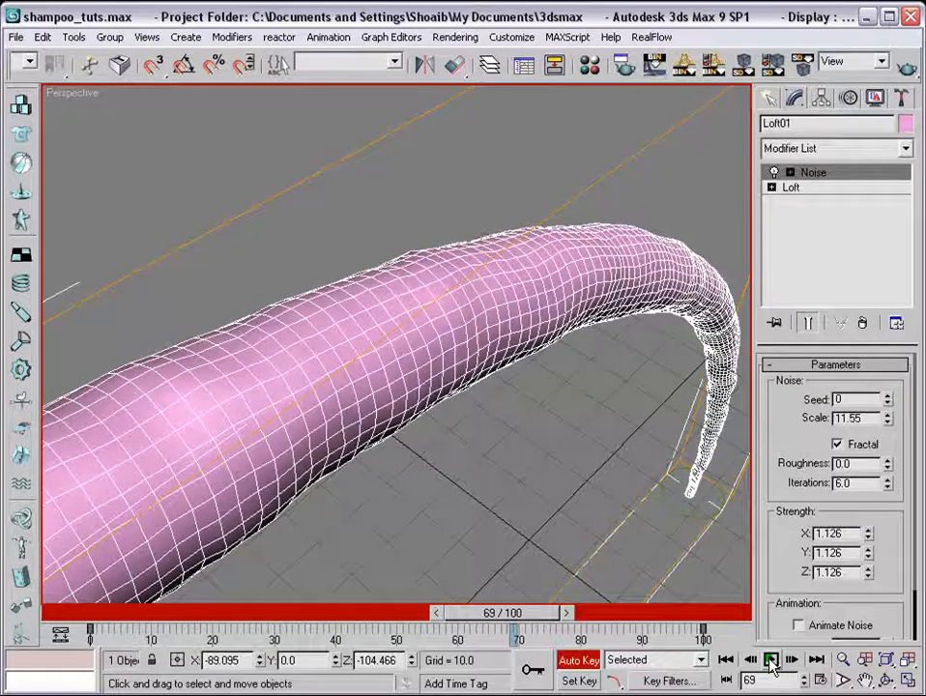
# - Try enabling Animate Noise on the Noise modifier at frame 100 and return to frame 0
pyautogui.moveTo(503, 612); pyautogui.dragTo(728, 646)
pyautogui.scroll(-3, 812, 580)
pyautogui.click(799, 566)
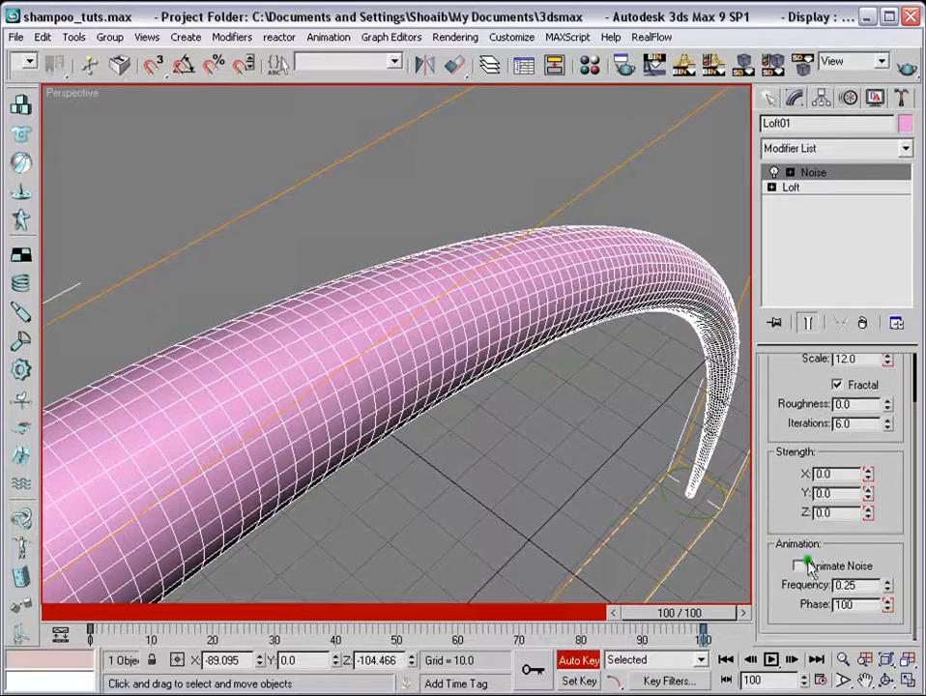
pyautogui.moveTo(667, 613); pyautogui.dragTo(58, 619)
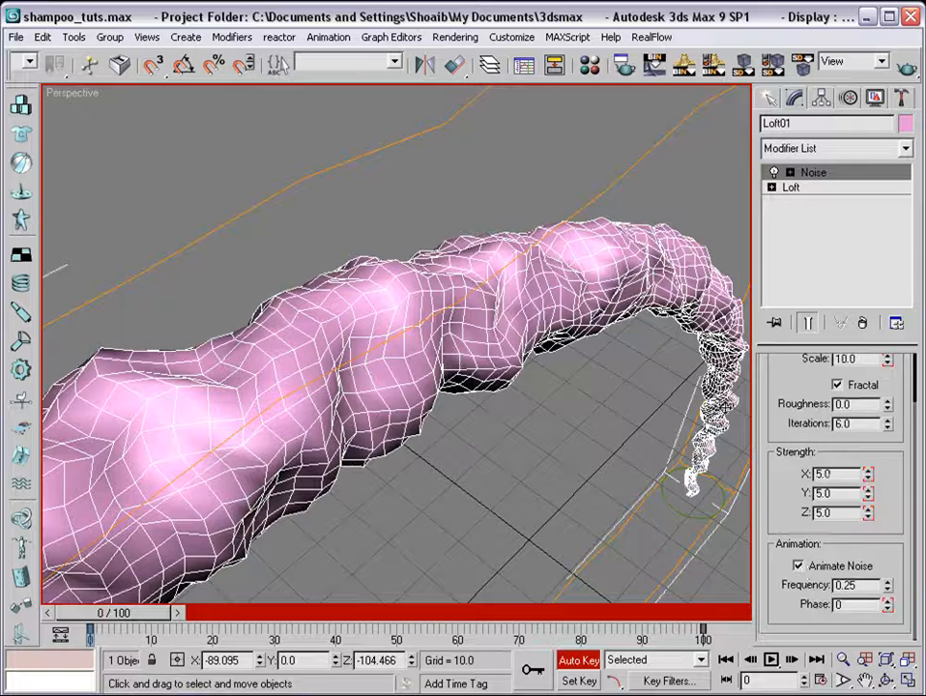
# - Try a noise scale of 0 at frame 0, and undo it together with the Animate Noise setting
pyautogui.scroll(2, 777, 490)
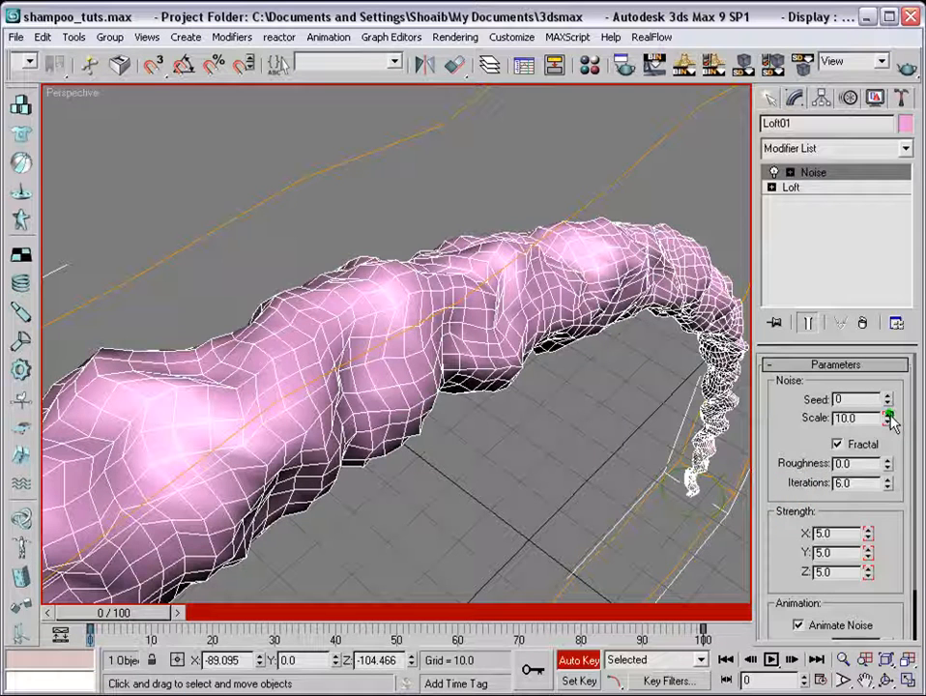
pyautogui.moveTo(892, 418); pyautogui.dragTo(911, 544)
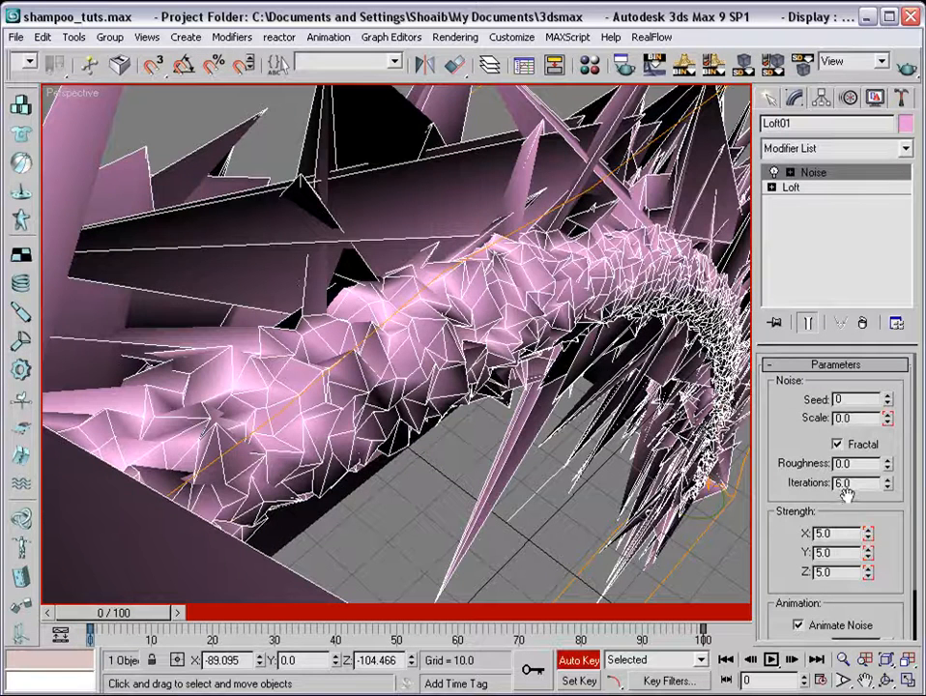
pyautogui.hotkey('ctrl', 'z')
pyautogui.hotkey('ctrl', 'z')
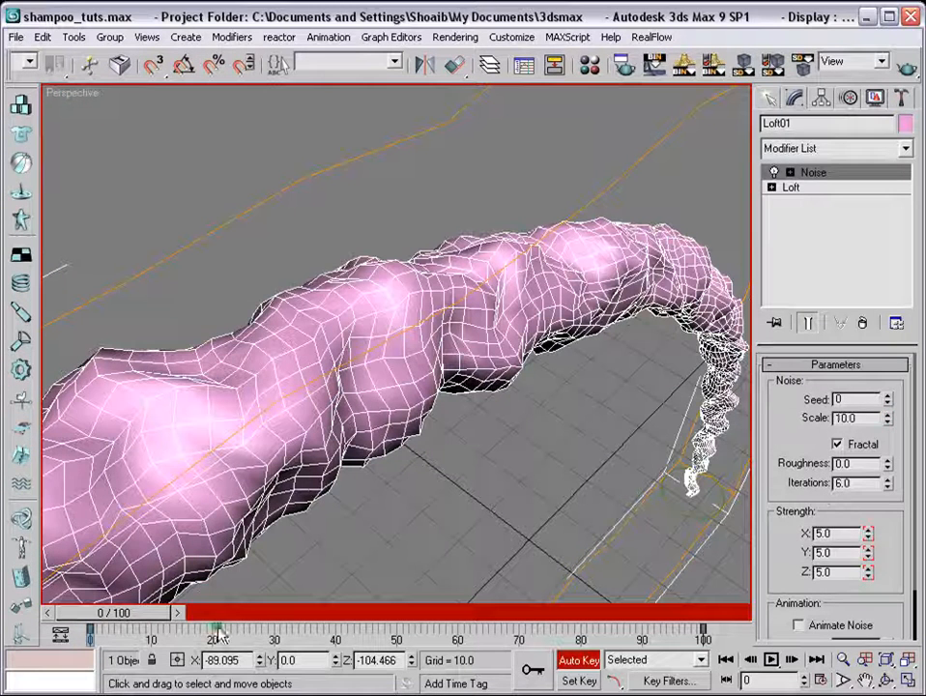
# - Turn off Auto Key and assign the 01 - Default material to the loft
pyautogui.click(578, 661)
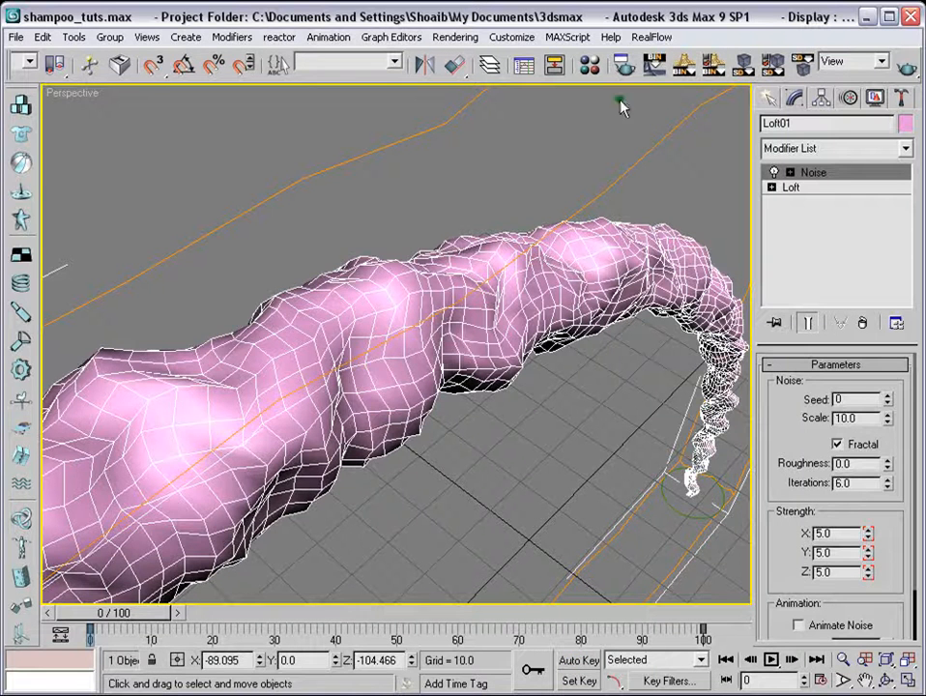
pyautogui.click(589, 64)
pyautogui.moveTo(282, 48); pyautogui.dragTo(719, 48)
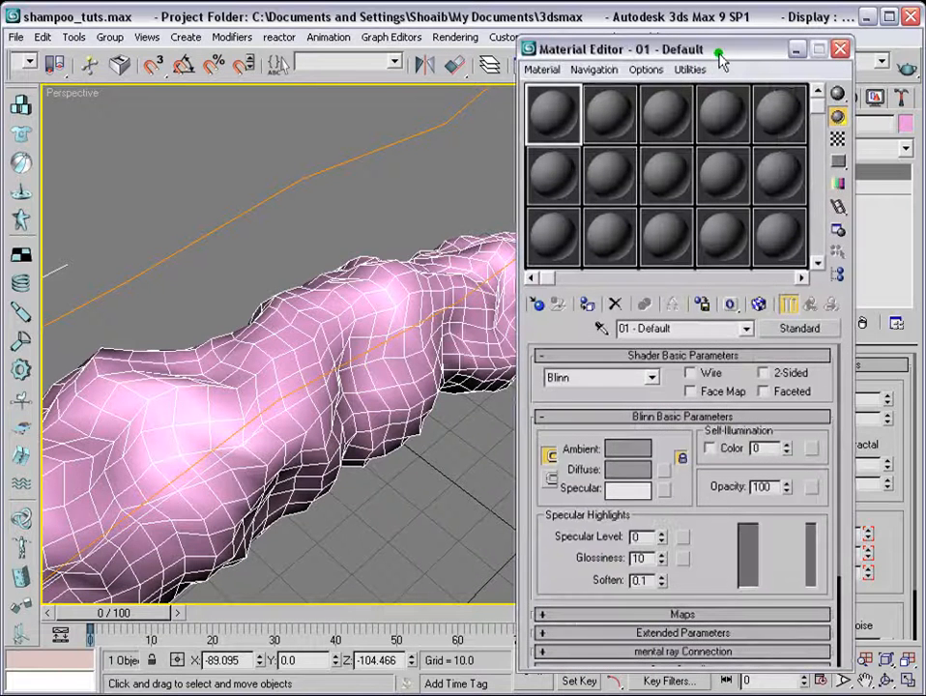
pyautogui.click(558, 109)
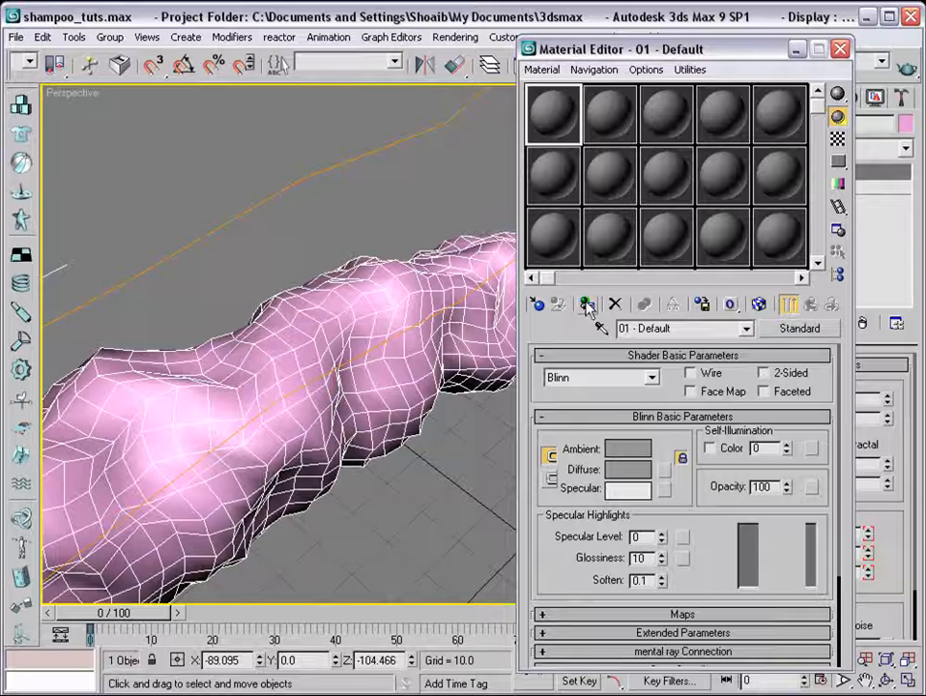
pyautogui.click(364, 275)
pyautogui.click(587, 304)
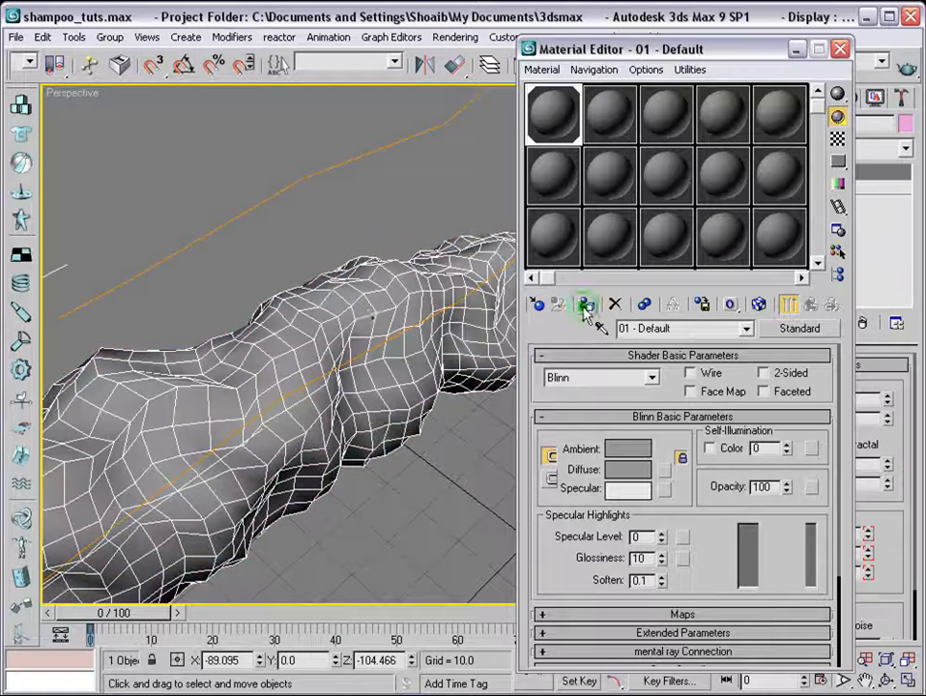
# - Change the 01 - Default material's shader to Anisotropic
pyautogui.click(653, 378)
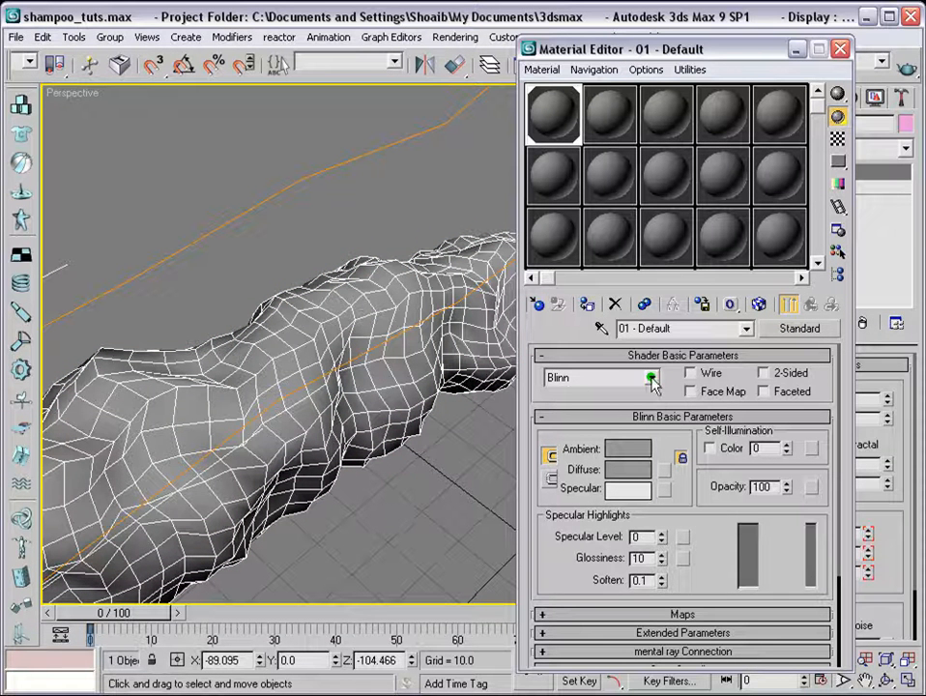
pyautogui.click(621, 395)
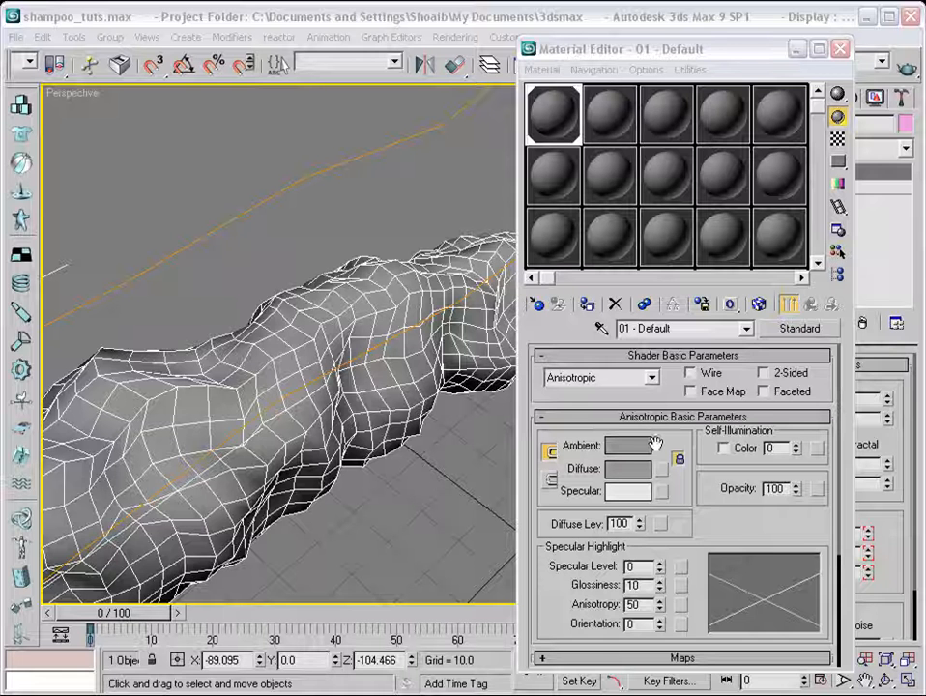
# - Set the 01 - Default material's ambient and diffuse colour to a dark green of RGB 6, 33, 5
pyautogui.click(622, 446)
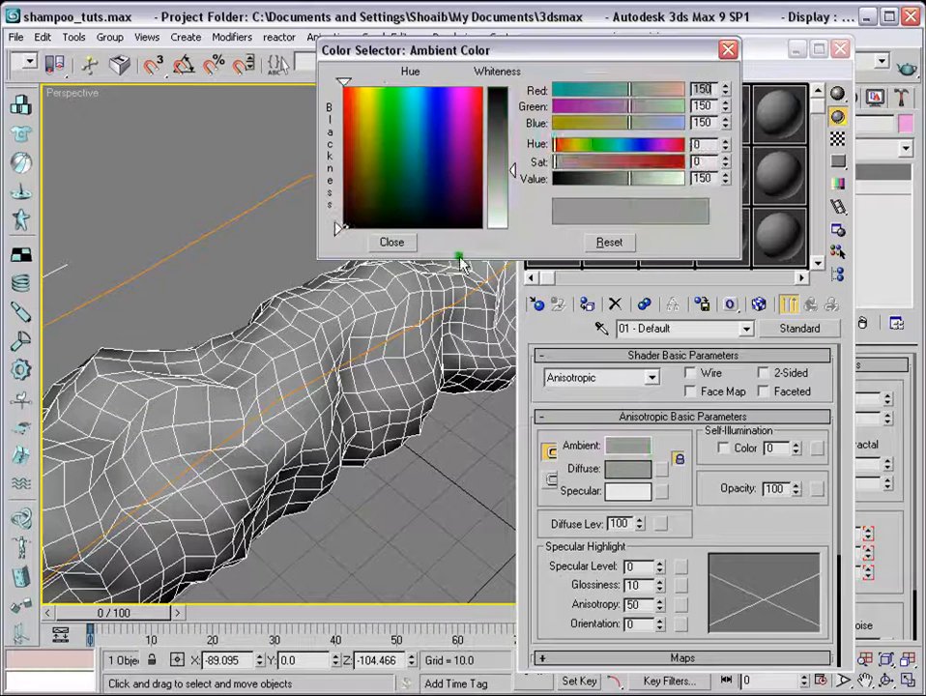
pyautogui.click(385, 200)
pyautogui.moveTo(513, 166); pyautogui.dragTo(514, 90)
pyautogui.click(391, 242)
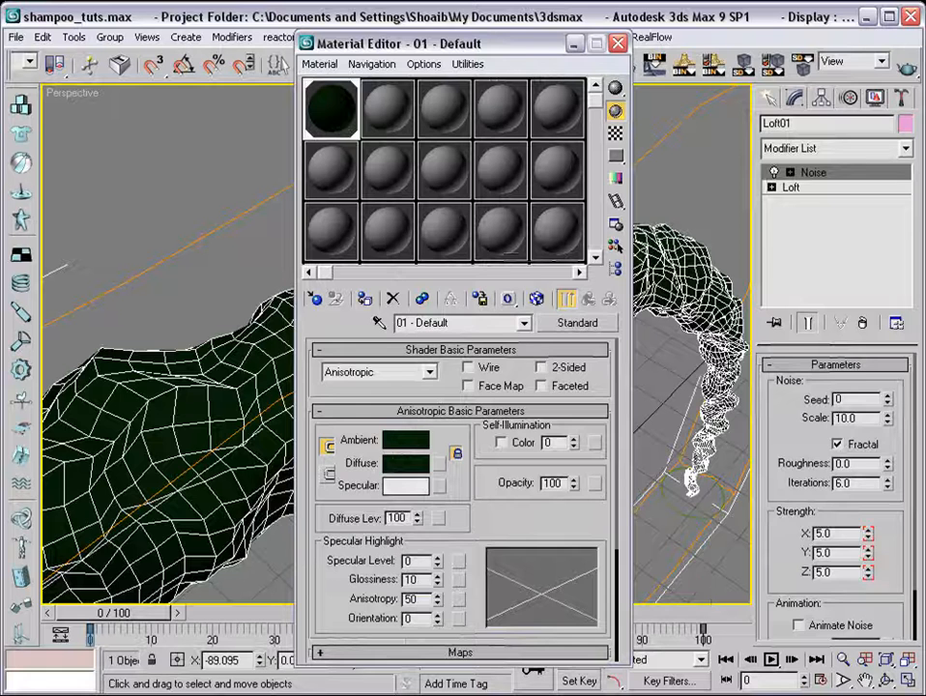
# - Set the 01 - Default material's specular level to 84 and anisotropy to 79
pyautogui.moveTo(524, 74); pyautogui.dragTo(765, 56)
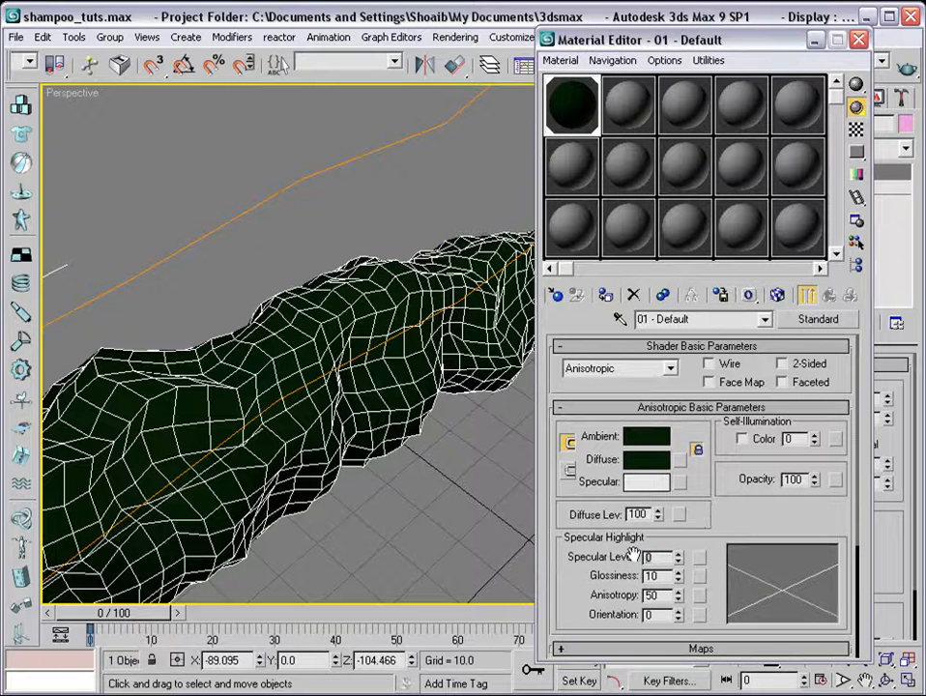
pyautogui.press('Return')
pyautogui.doubleClick(652, 594)
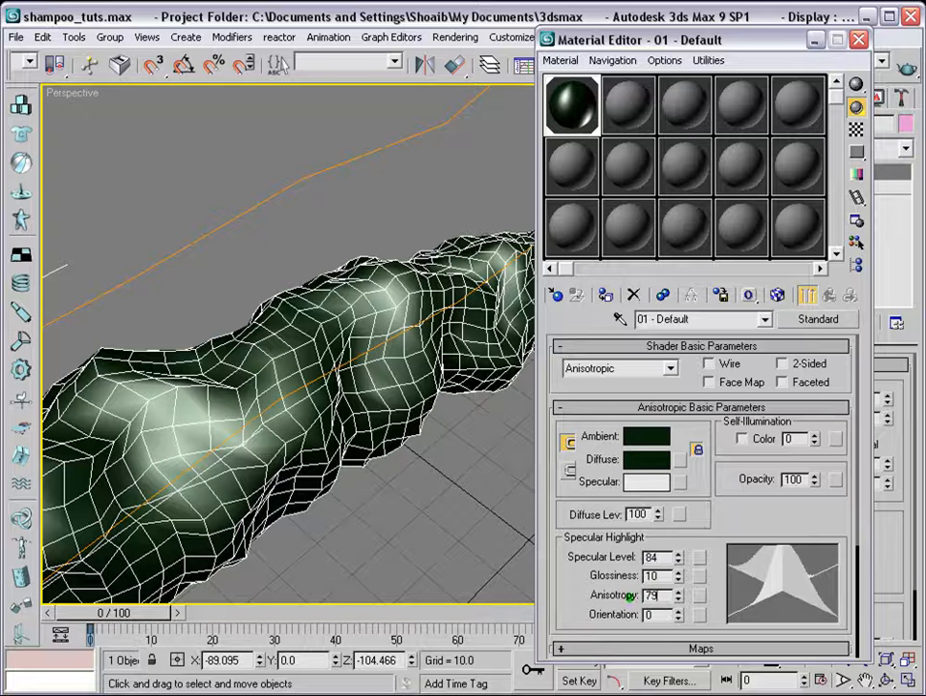
pyautogui.press('Return')
# - Render the Perspective view at frame 0 to check the green material, and close the rendered image
pyautogui.click(816, 40)
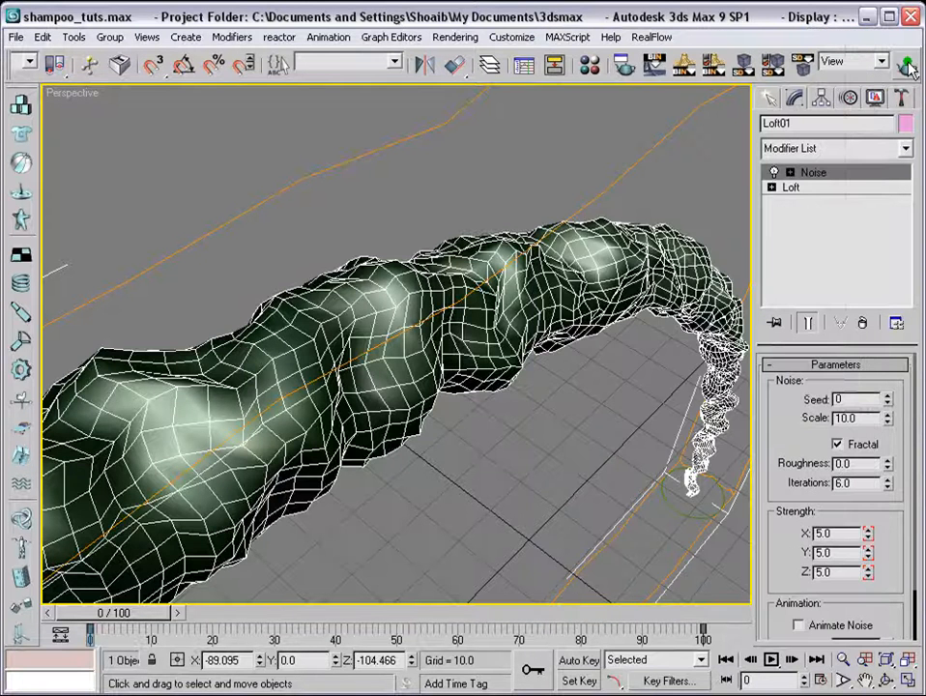
pyautogui.click(913, 63)
pyautogui.click(666, 76)
# - Darken the 01 - Default material's ambient and diffuse colour to RGB 7, 25, 5 and render the Perspective view again
pyautogui.press('m')
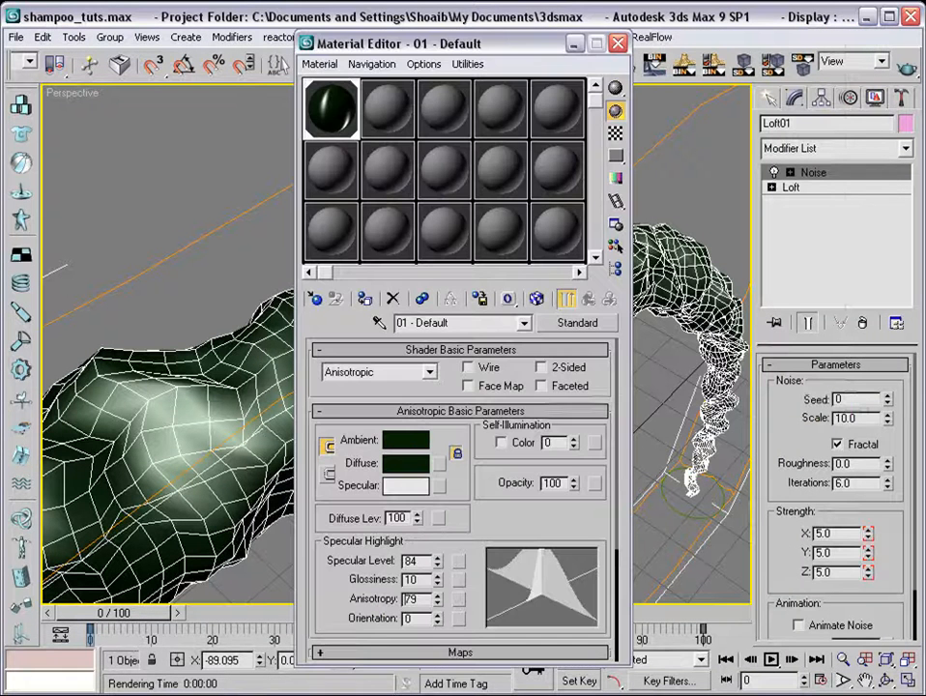
pyautogui.click(406, 440)
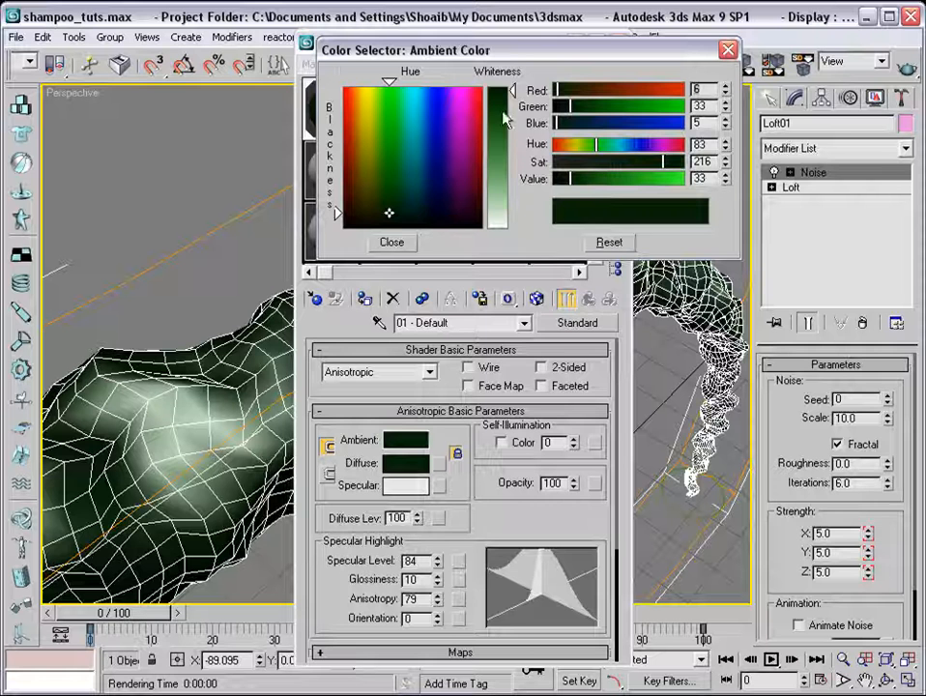
pyautogui.click(392, 242)
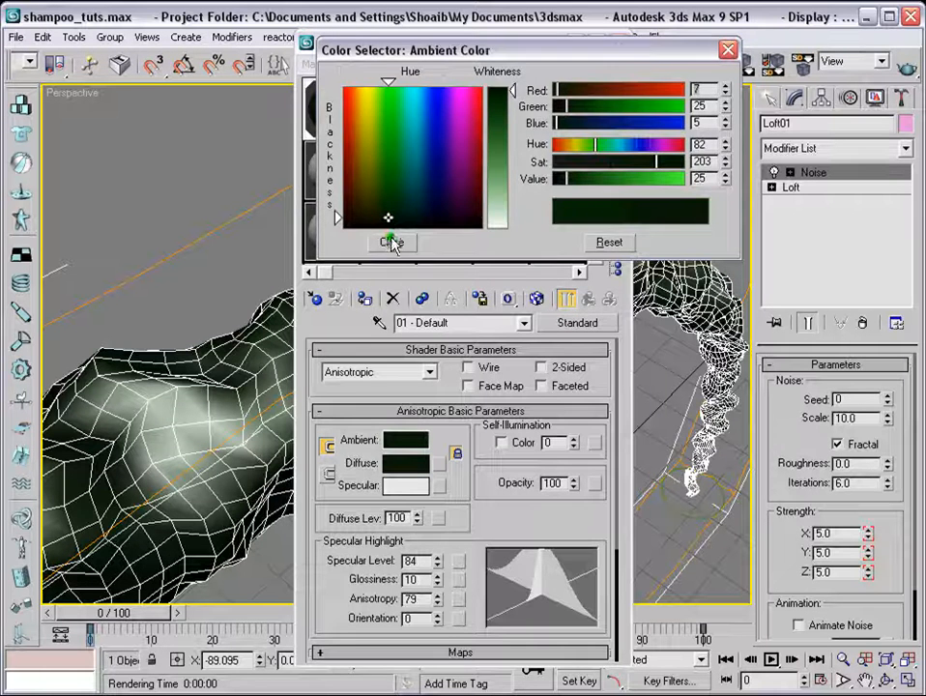
pyautogui.press('m')
pyautogui.click(907, 66)
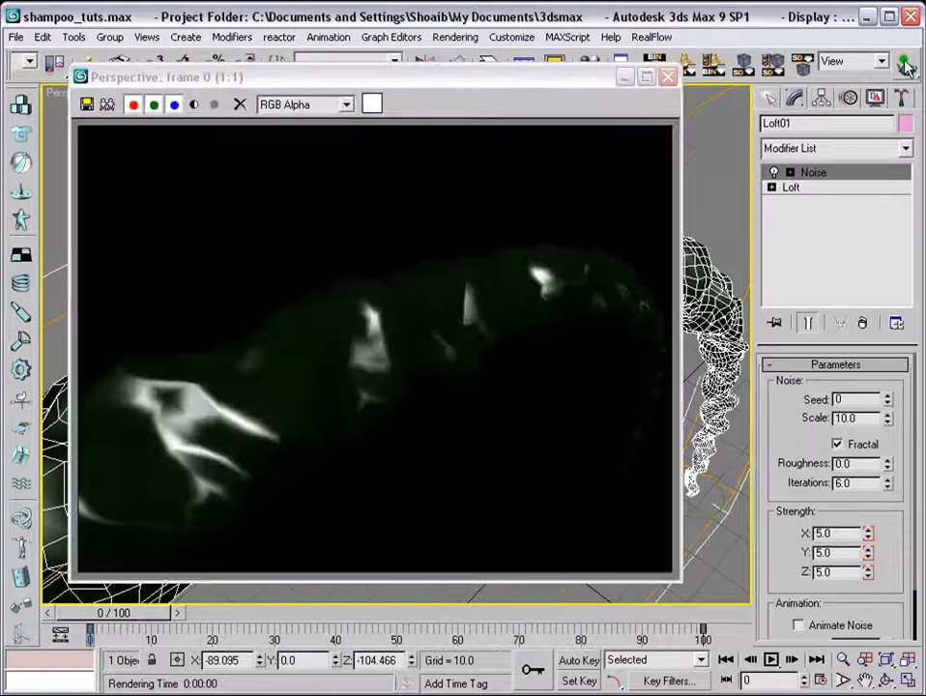
pyautogui.click(668, 77)
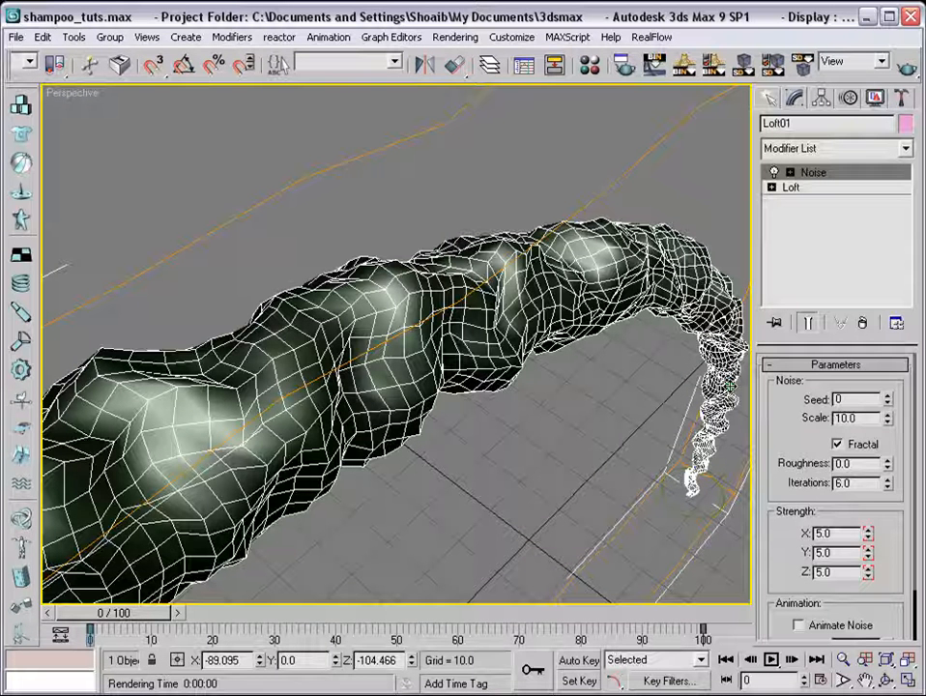
# - Assign mental ray Renderer as the production renderer and test-render the Perspective view
pyautogui.click(623, 65)
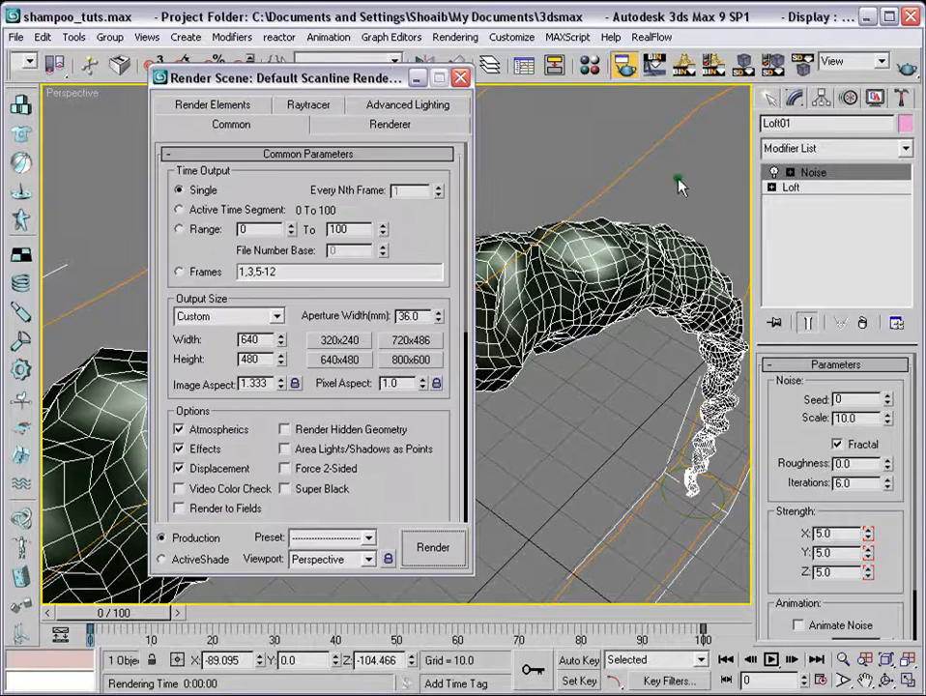
pyautogui.scroll(-5, 440, 350)
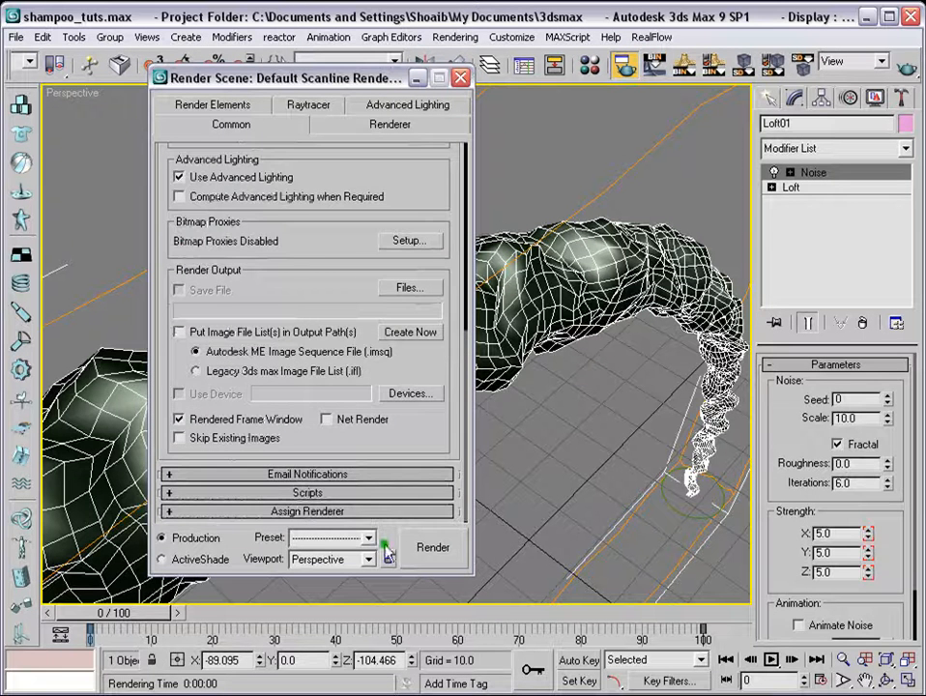
pyautogui.click(343, 511)
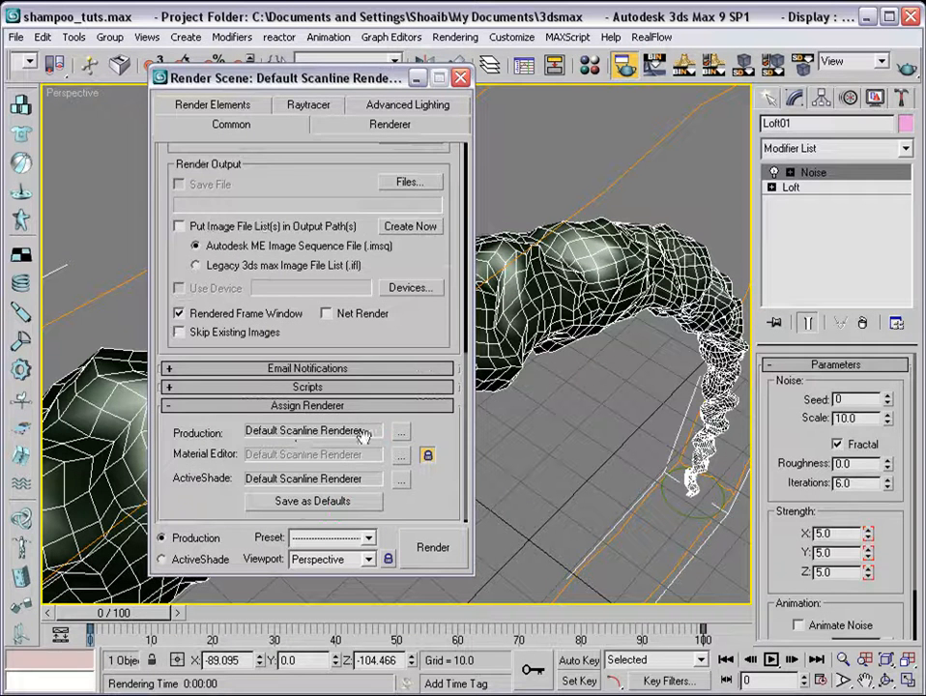
pyautogui.click(401, 432)
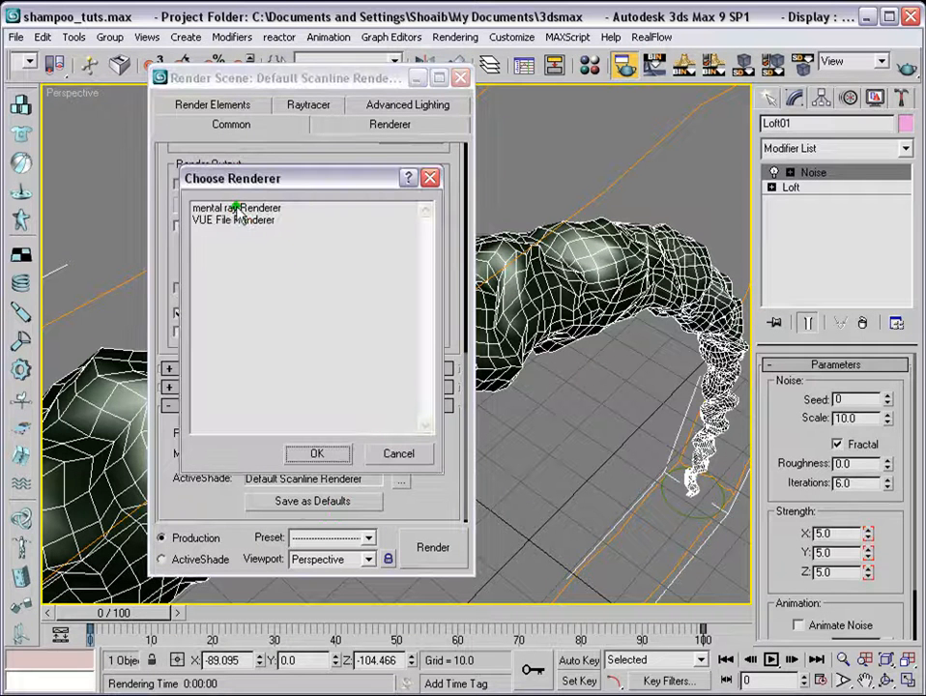
pyautogui.doubleClick(237, 209)
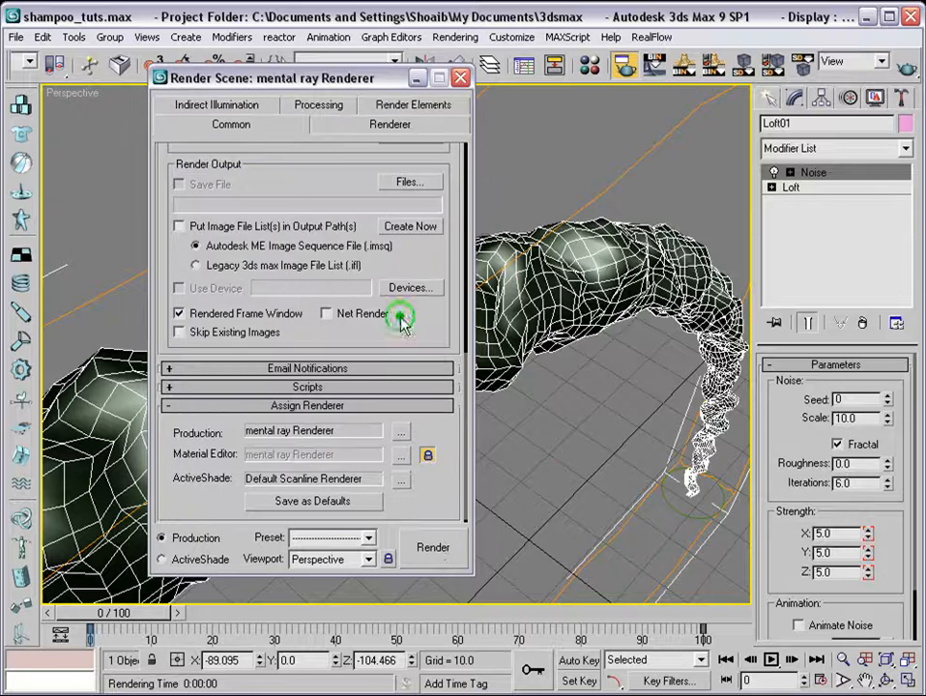
pyautogui.click(434, 547)
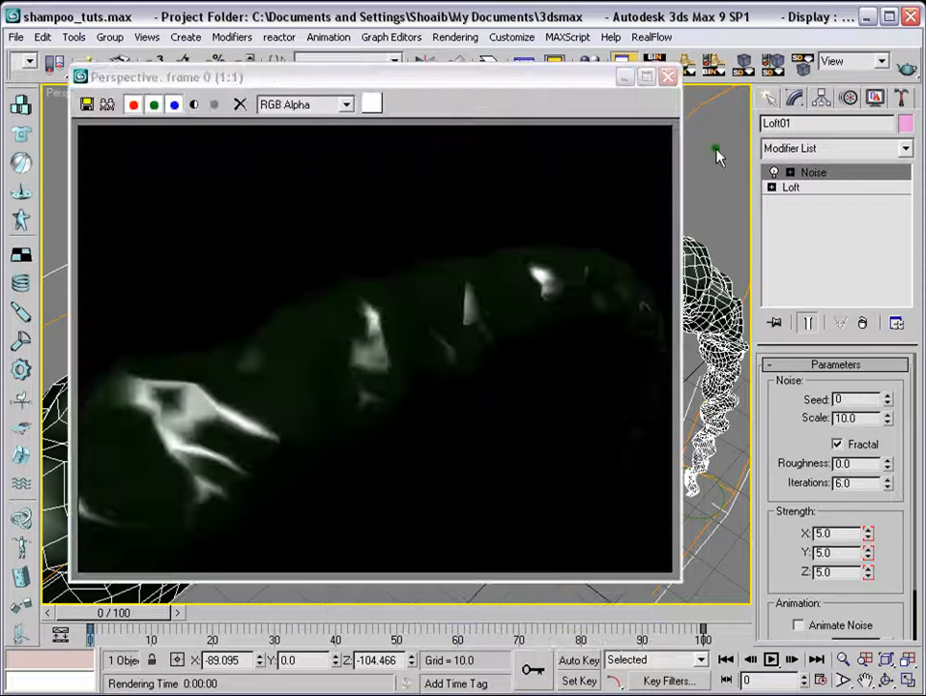
pyautogui.click(667, 77)
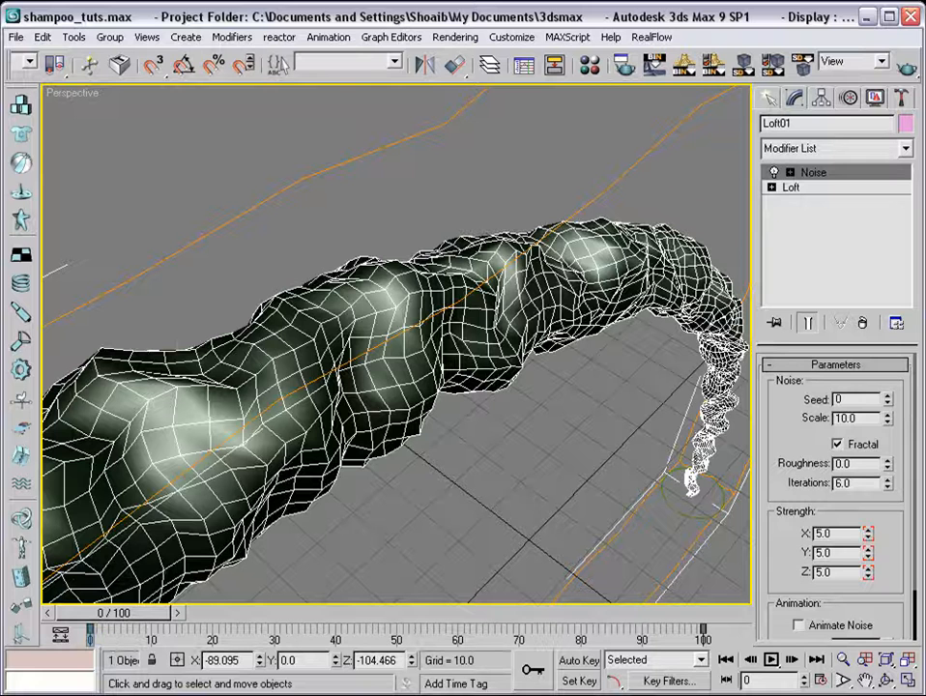
# - Turn the 02 - Default material into a Composite material, keeping the old material as a sub-material
pyautogui.press('m')
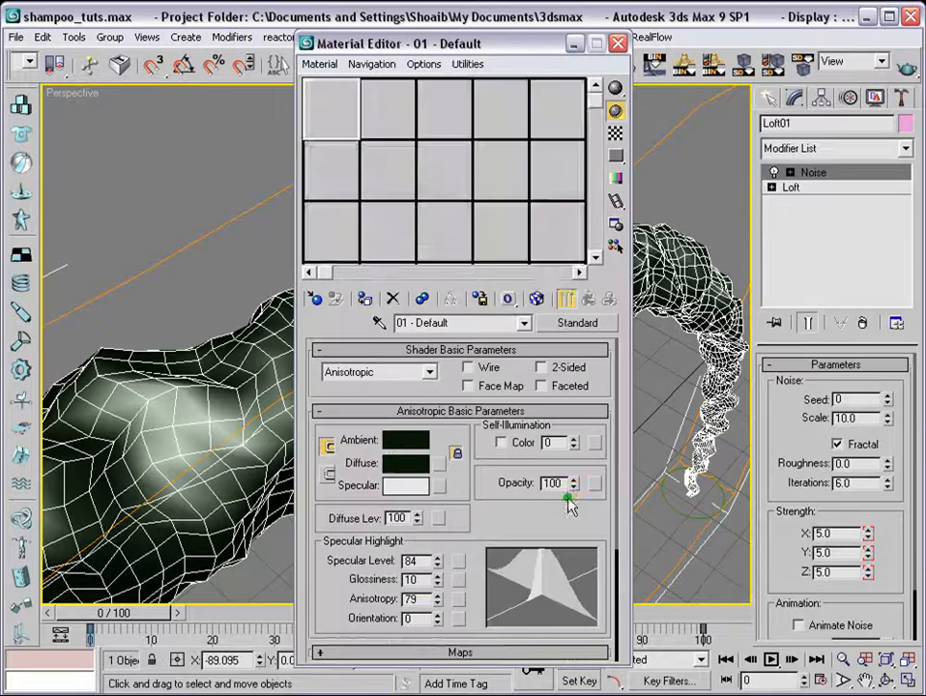
pyautogui.click(385, 107)
pyautogui.click(534, 40)
pyautogui.moveTo(535, 41); pyautogui.dragTo(711, 40)
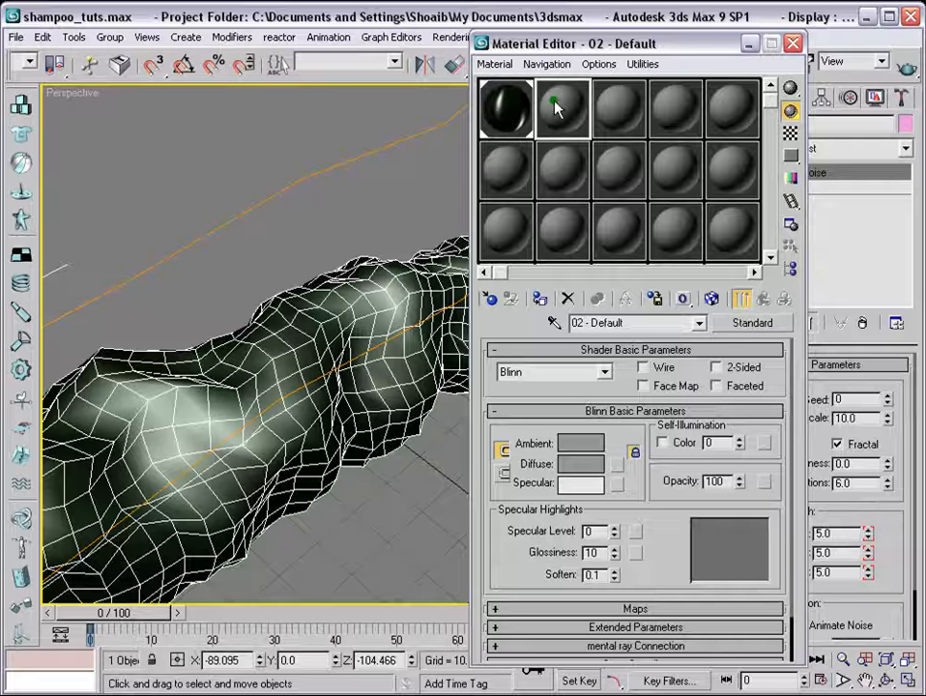
pyautogui.click(737, 324)
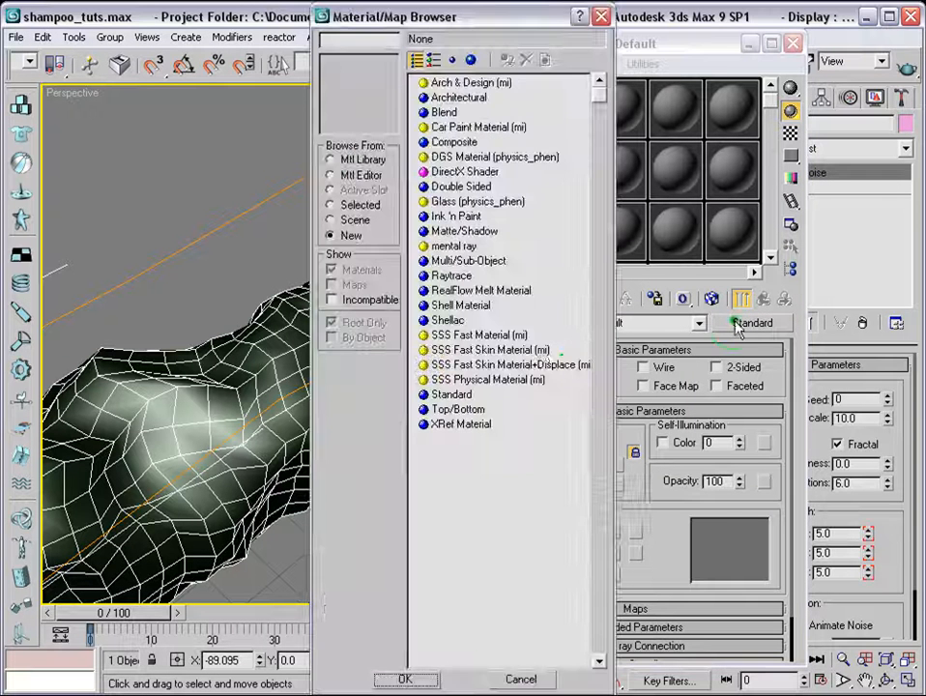
pyautogui.doubleClick(455, 143)
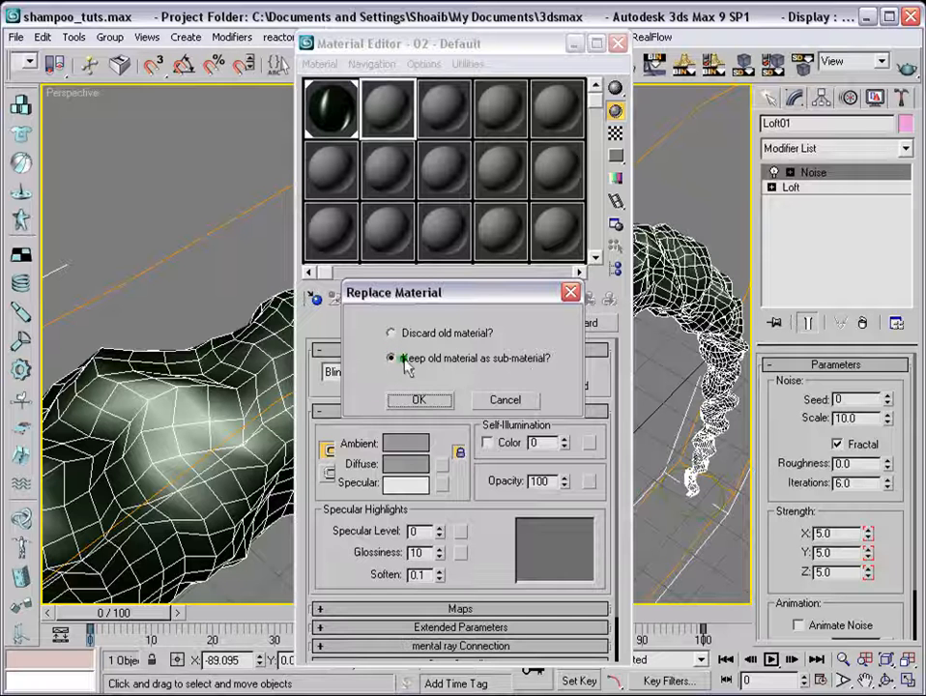
pyautogui.click(434, 399)
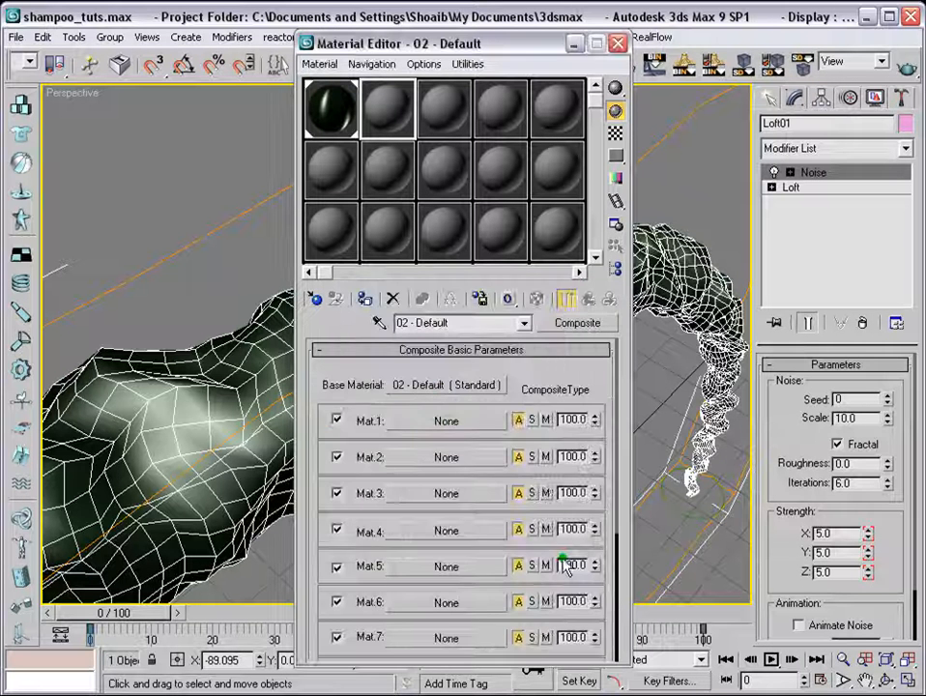
# - Add a Standard material as Mat.1 of the composite, with Wire enabled and a pure white ambient and diffuse colour
pyautogui.click(434, 423)
pyautogui.moveTo(493, 23); pyautogui.dragTo(633, 50)
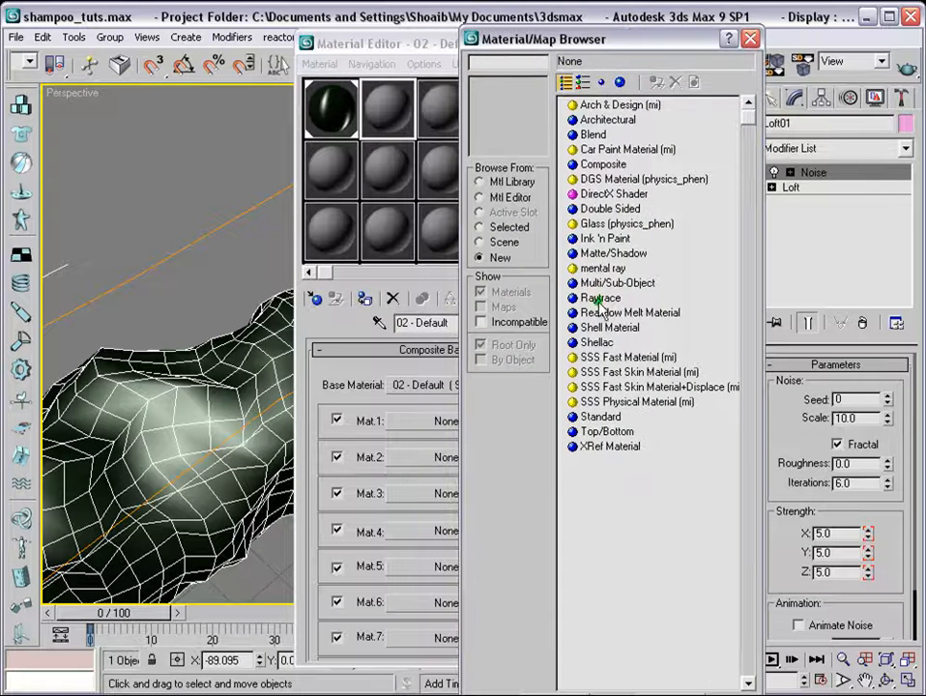
pyautogui.doubleClick(600, 417)
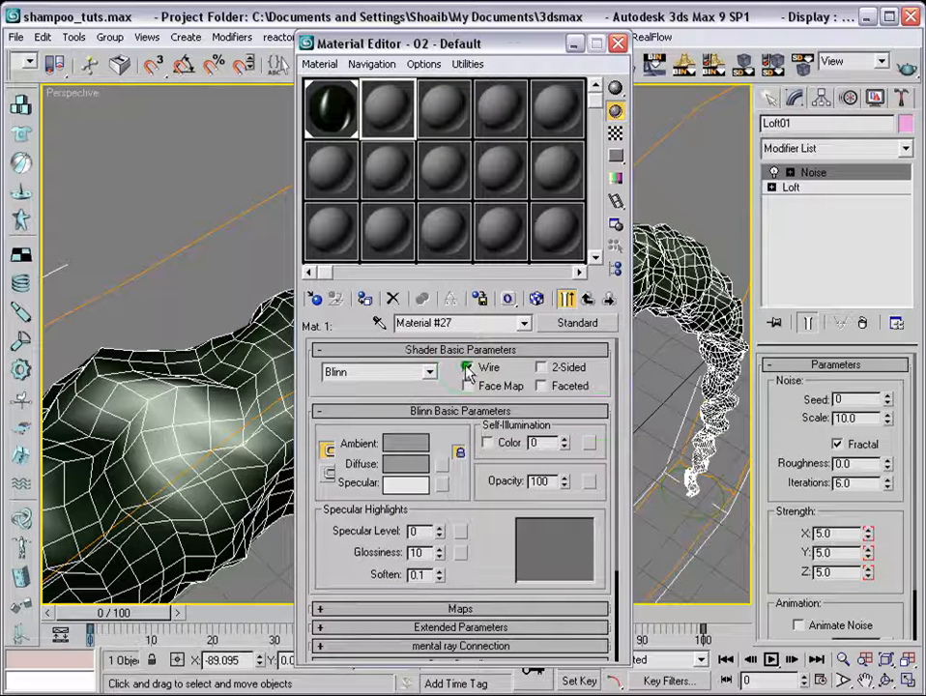
pyautogui.click(405, 445)
pyautogui.moveTo(511, 165); pyautogui.dragTo(513, 229)
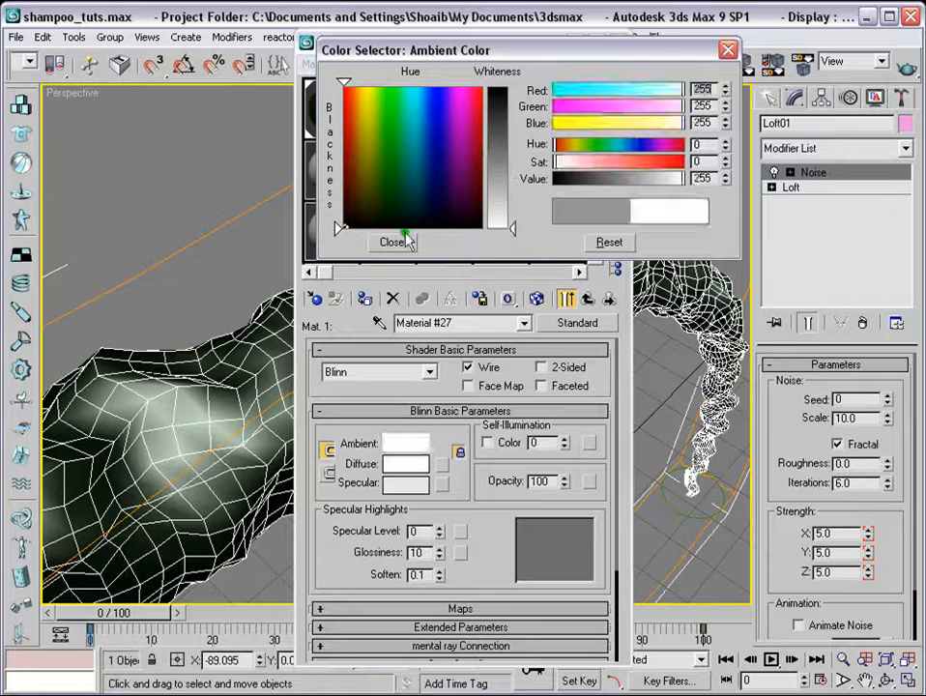
pyautogui.click(399, 242)
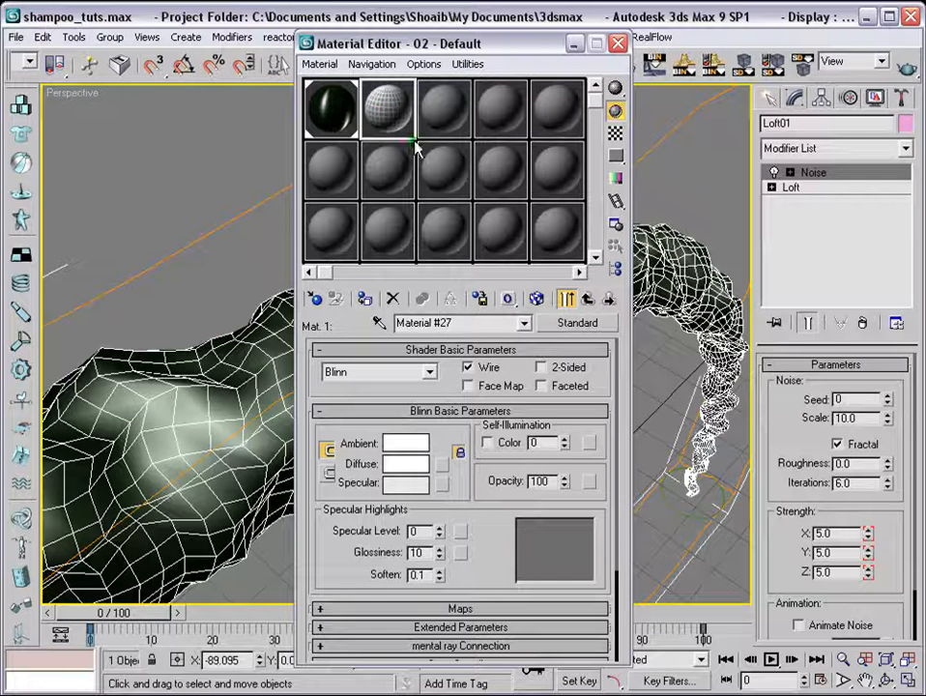
# - Assign the 02 - Default composite material to the loft and render the Perspective view to check it
pyautogui.click(586, 300)
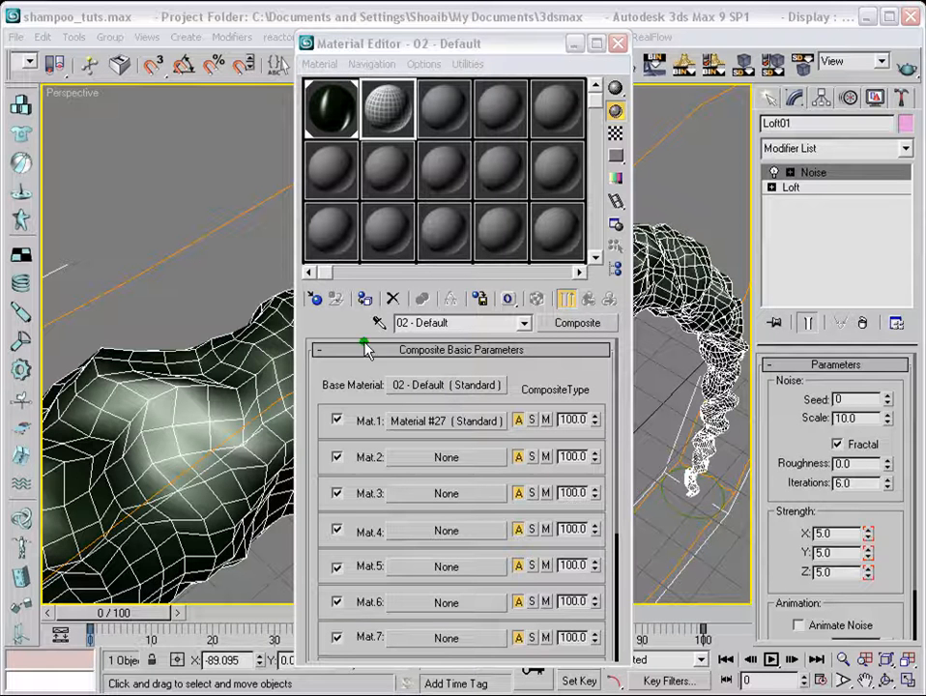
pyautogui.click(366, 298)
pyautogui.click(907, 68)
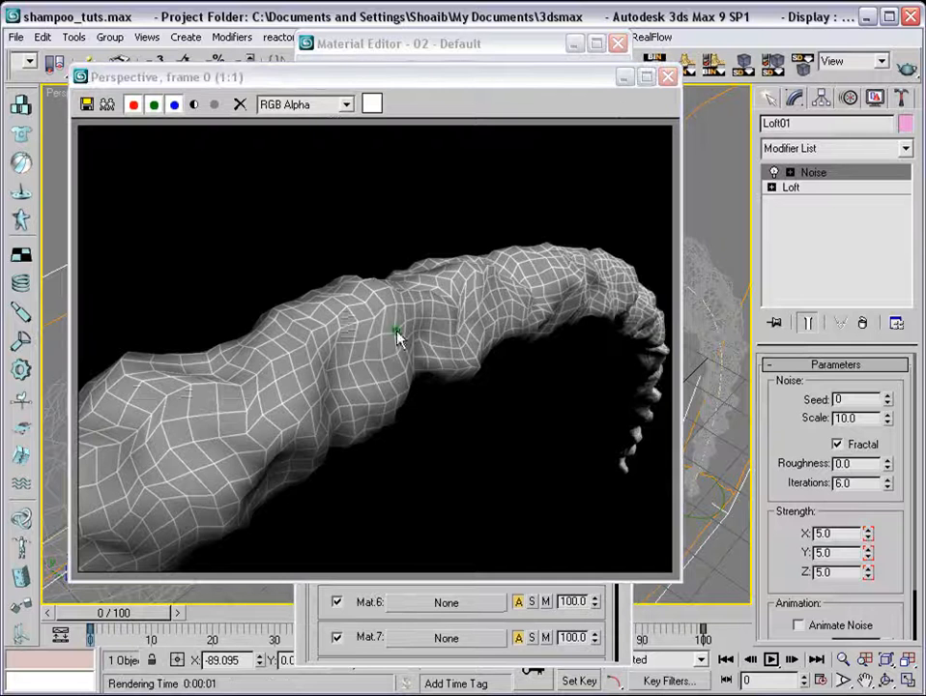
pyautogui.click(447, 44)
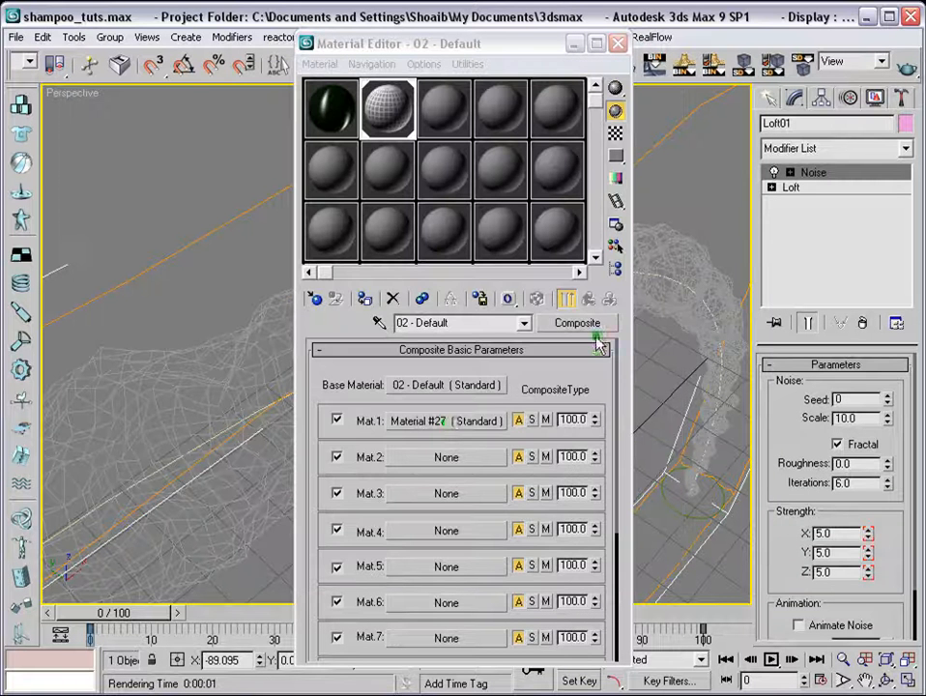
# - Set the composite's base material ambient and diffuse colour to black
pyautogui.click(448, 386)
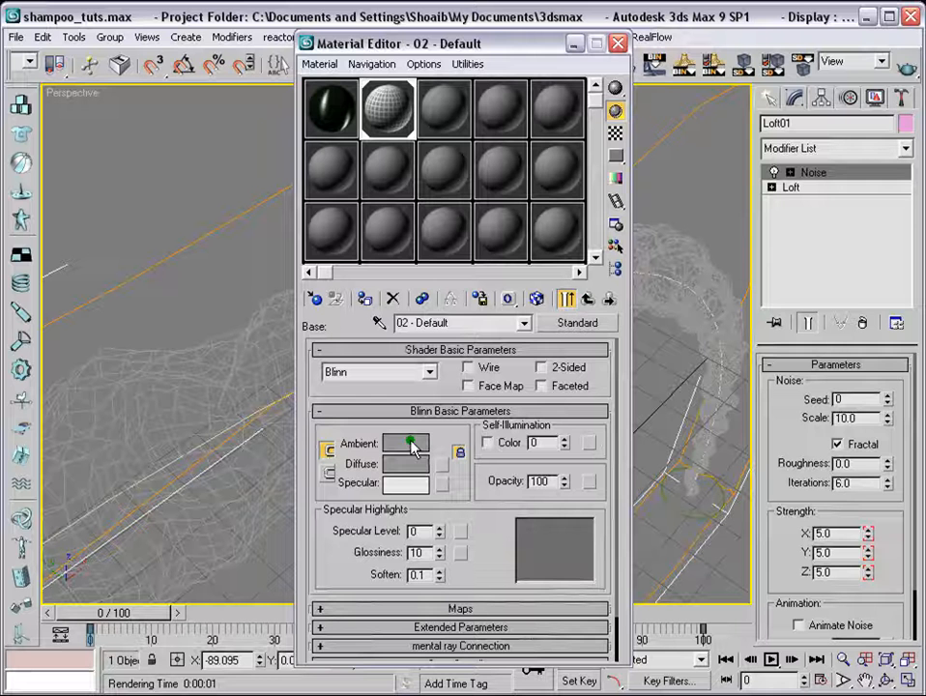
pyautogui.click(410, 445)
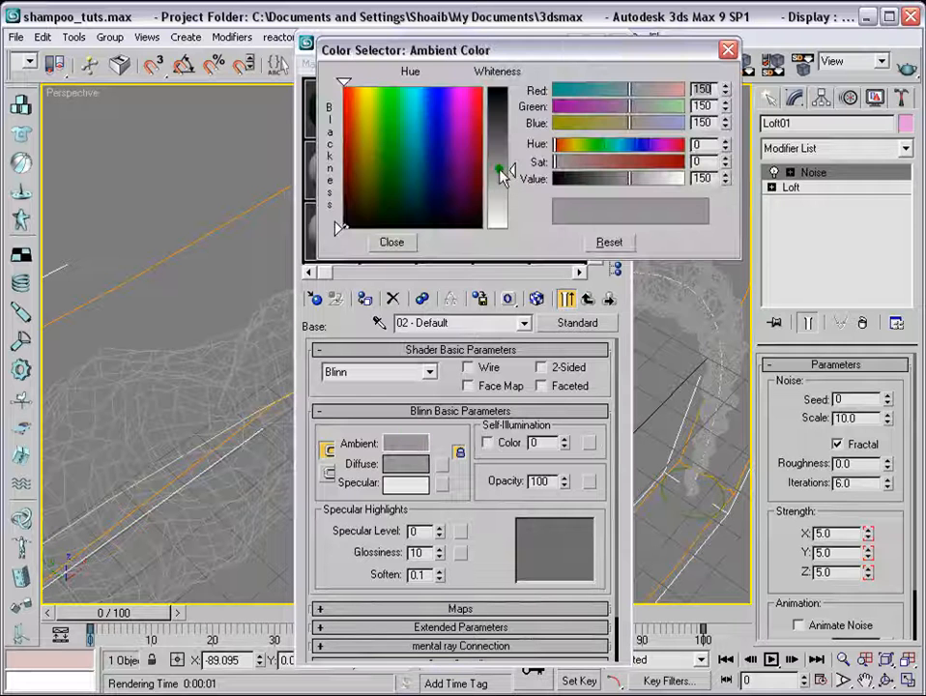
pyautogui.moveTo(503, 114); pyautogui.dragTo(423, 268)
pyautogui.click(391, 241)
# - Set the composite's base material specular colour to a light cyan
pyautogui.click(406, 483)
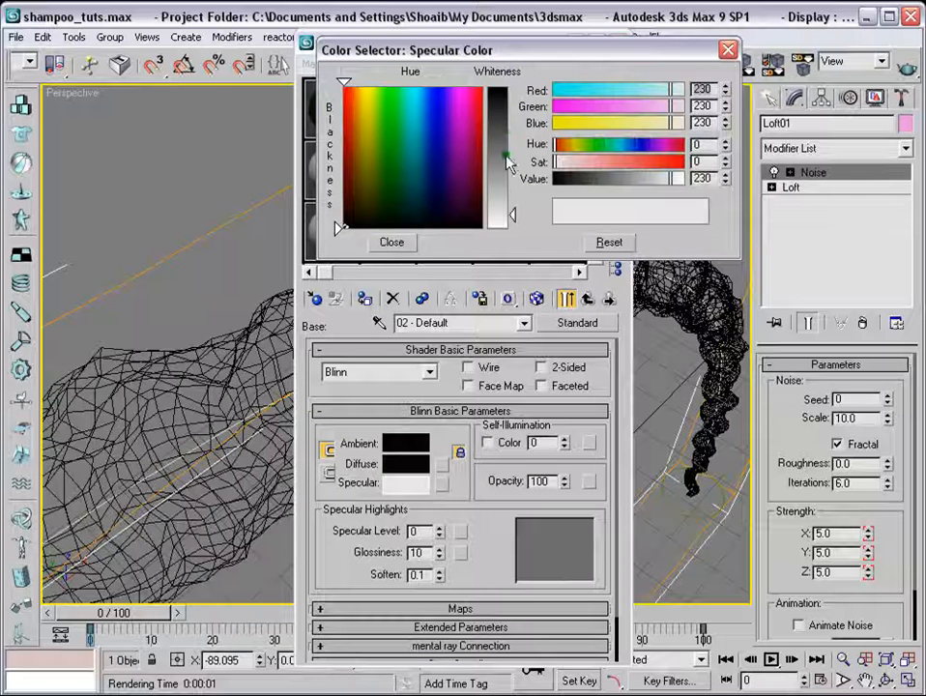
pyautogui.click(412, 98)
pyautogui.moveTo(512, 155); pyautogui.dragTo(509, 201)
pyautogui.click(402, 241)
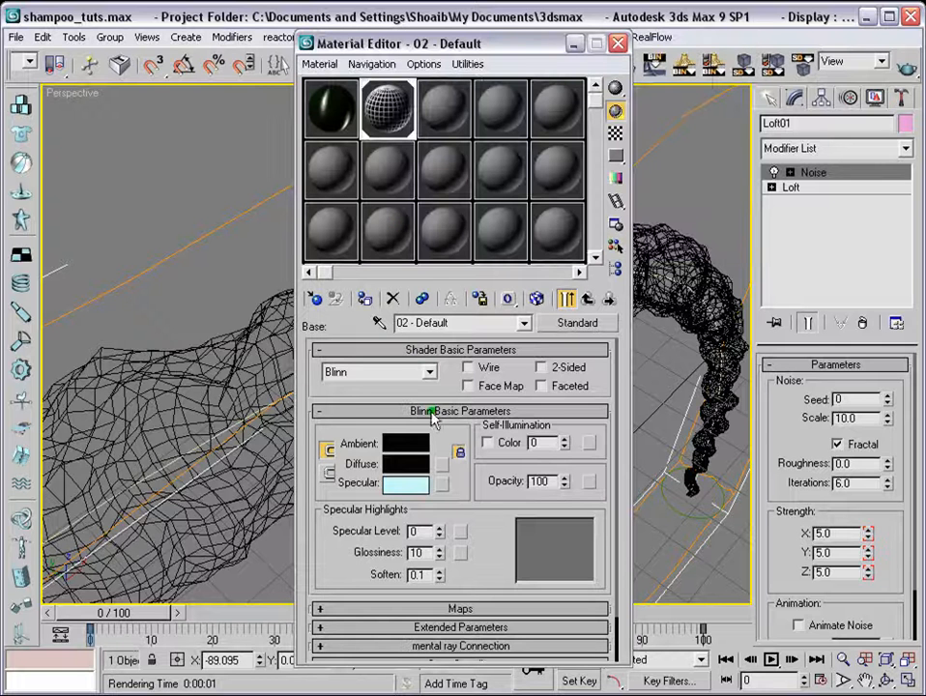
# - Change the shader of the composite's base material to Anisotropic
pyautogui.click(432, 373)
pyautogui.click(418, 385)
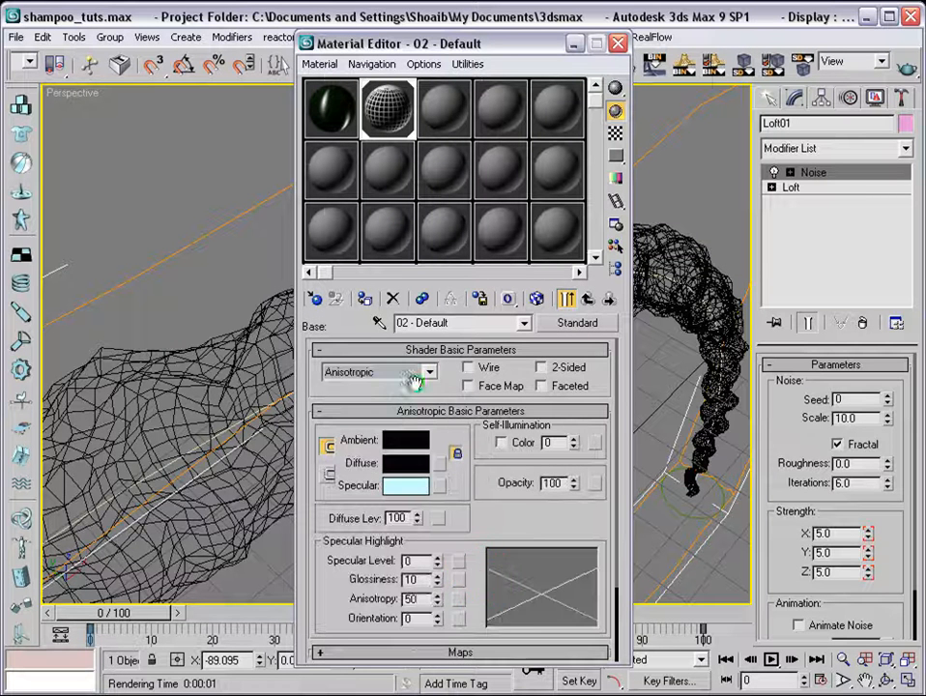
pyautogui.moveTo(494, 566); pyautogui.dragTo(498, 467)
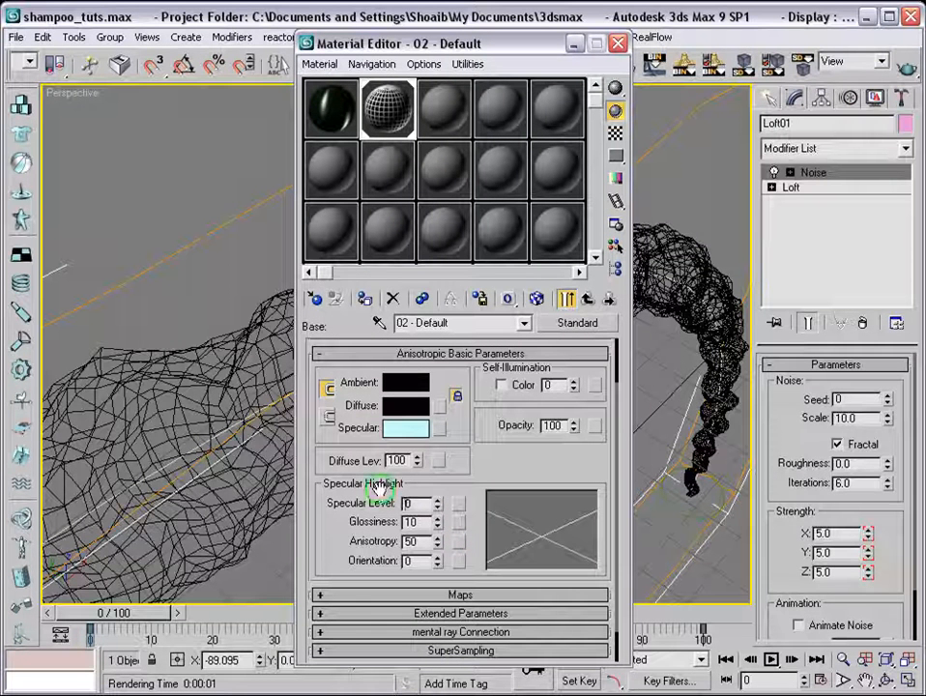
# - Set the base material's specular level to 70, glossiness 63, anisotropy 0 and orientation 5, and test-render the Perspective view
pyautogui.press('Return')
pyautogui.moveTo(417, 523); pyautogui.dragTo(345, 518)
pyautogui.write('63')
pyautogui.press('Return')
pyautogui.press('Tab')
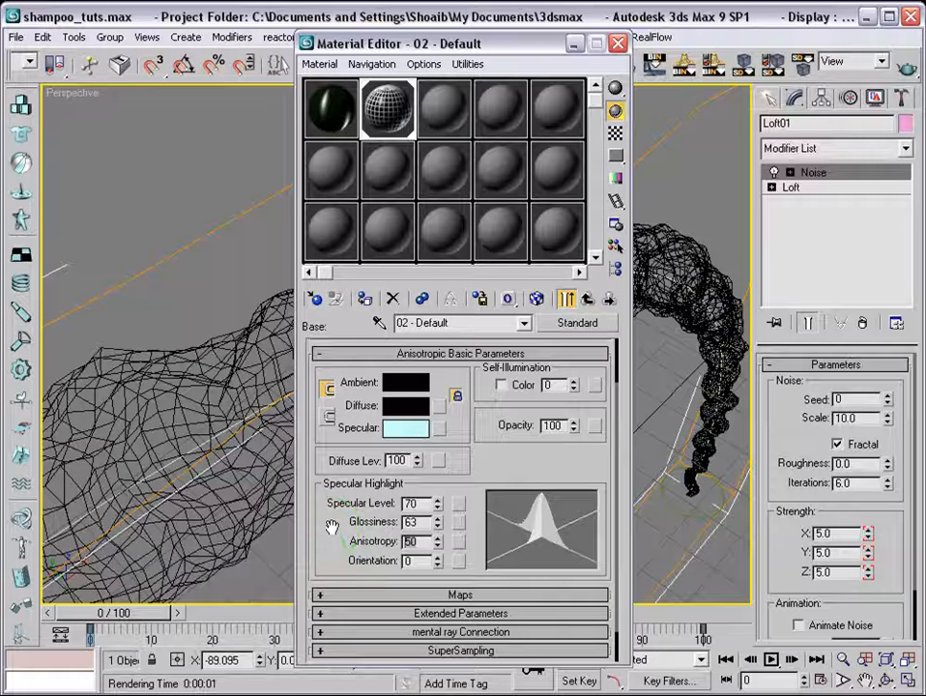
pyautogui.write('0')
pyautogui.press('Tab')
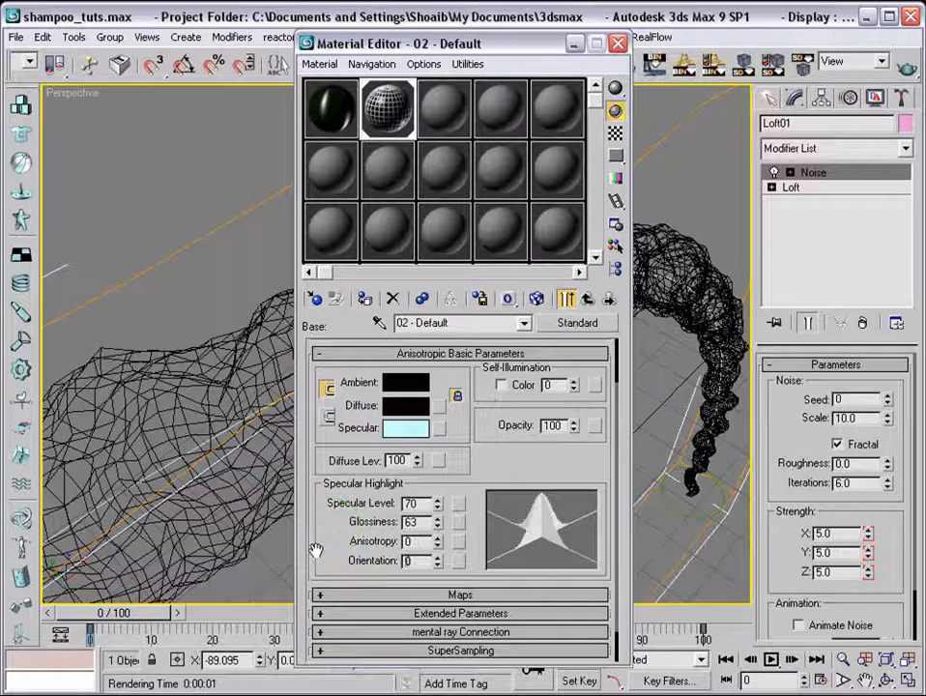
pyautogui.write('5')
pyautogui.click(903, 74)
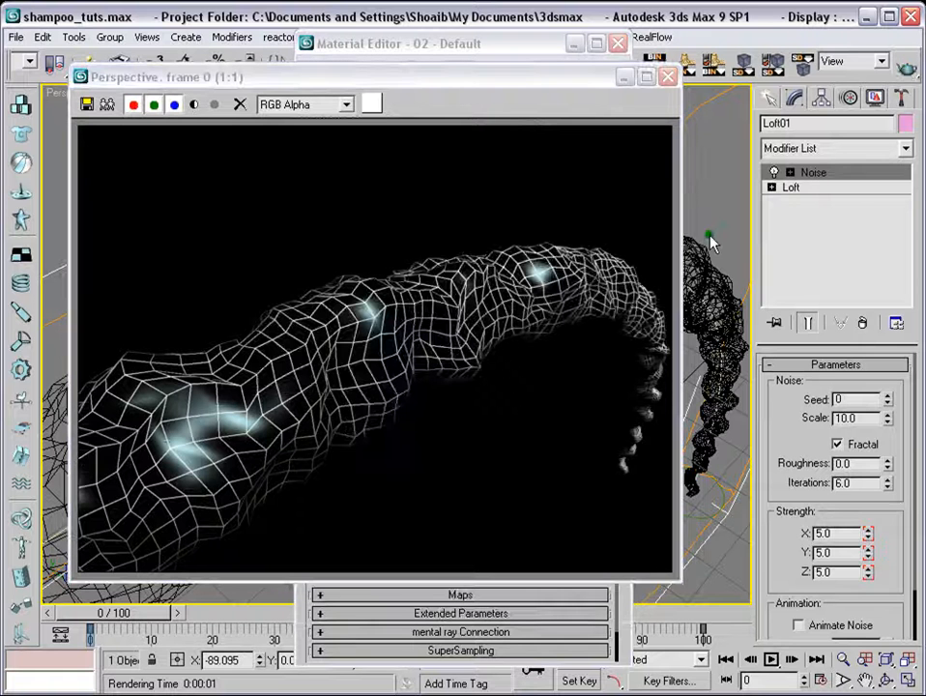
pyautogui.click(670, 77)
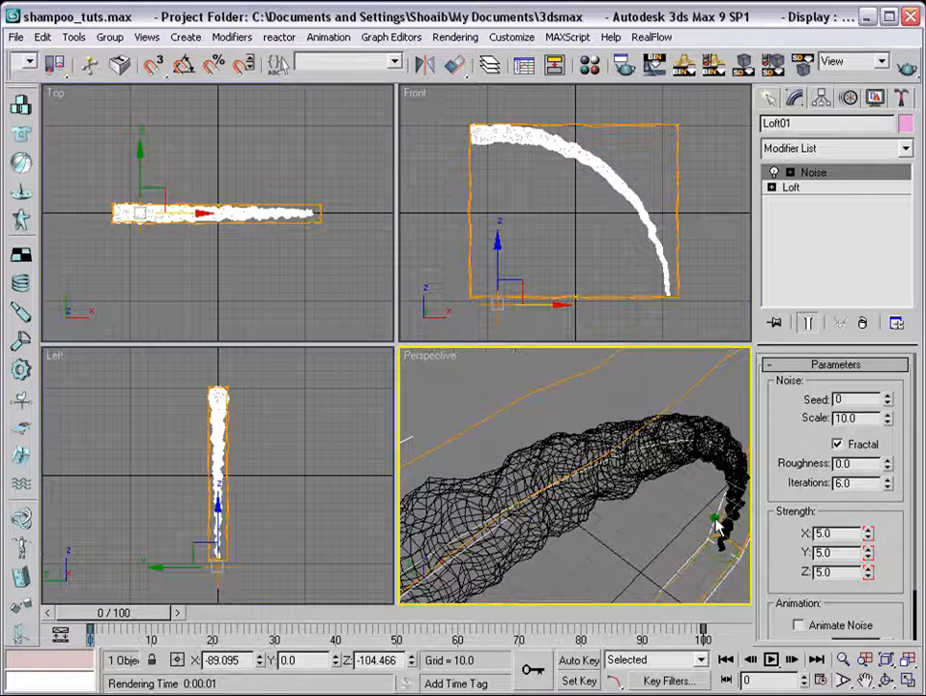
# - Create a target camera that matches the current Perspective view
pyautogui.rightClick(438, 387)
pyautogui.press('Escape')
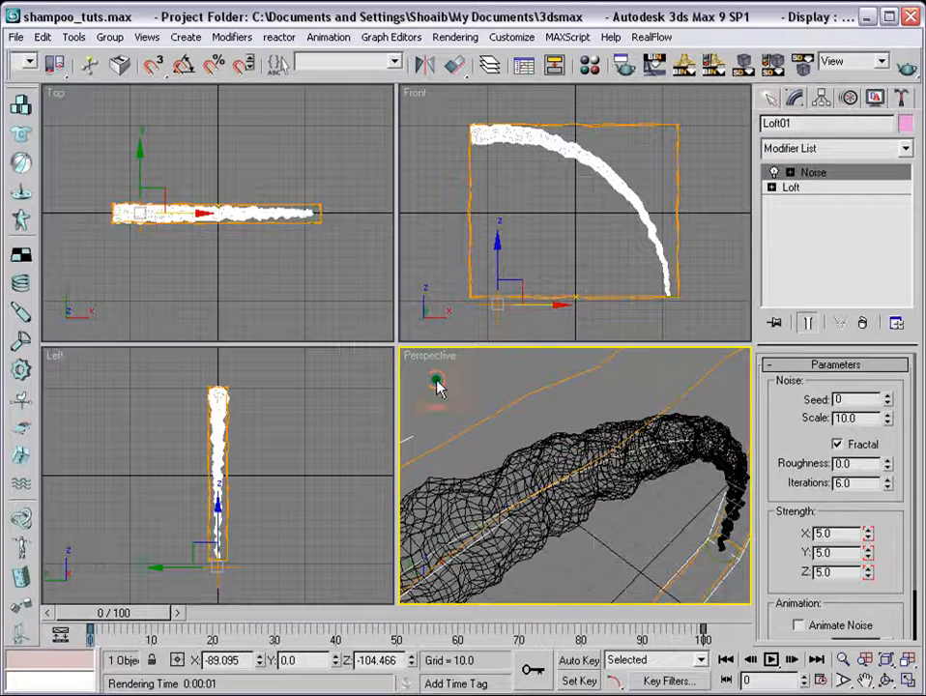
pyautogui.click(186, 37)
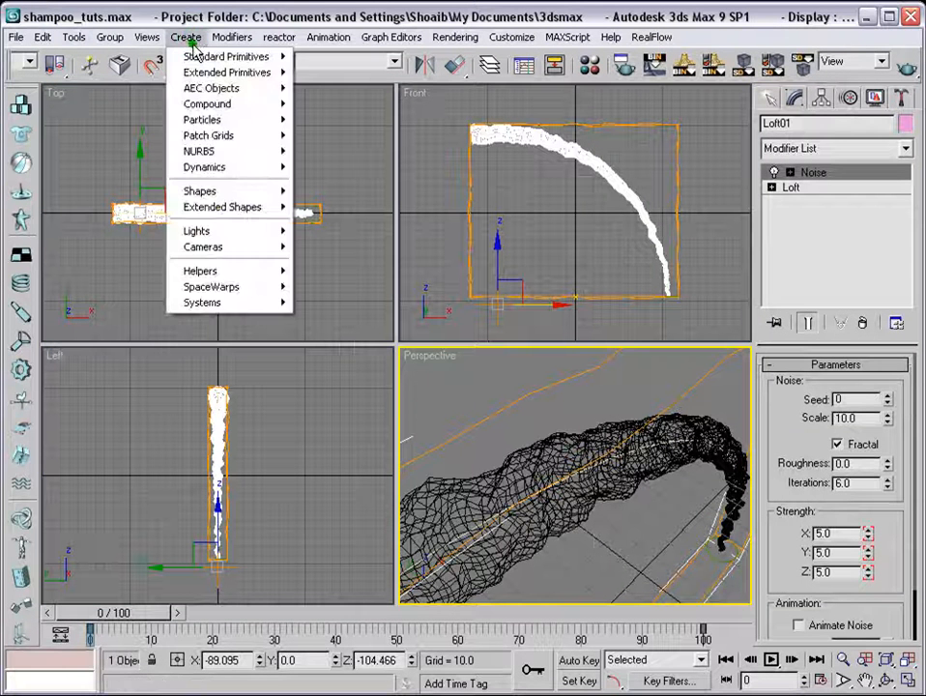
pyautogui.moveTo(217, 249)
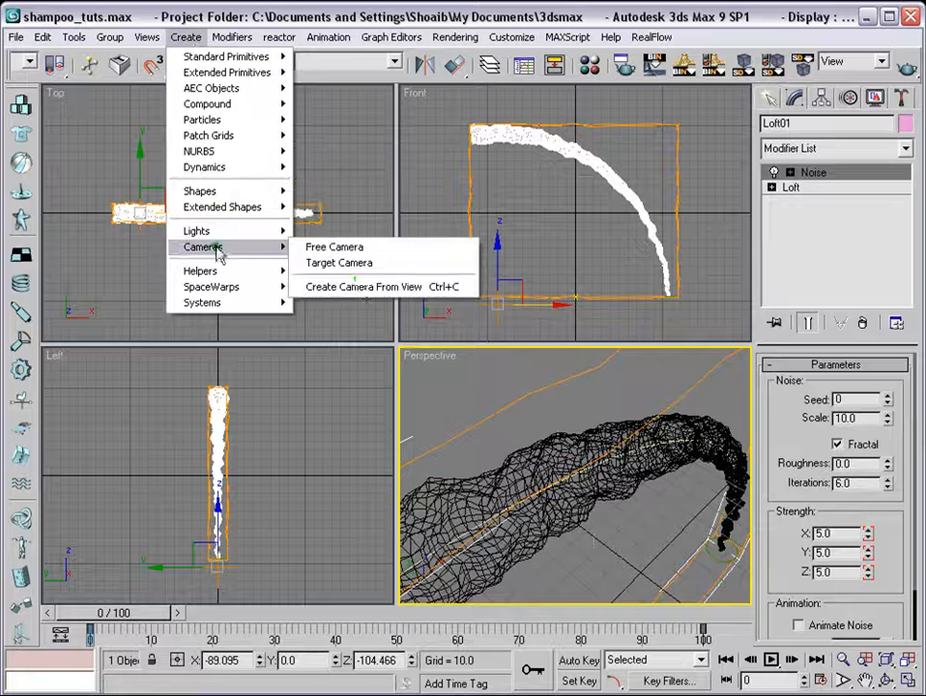
pyautogui.click(371, 287)
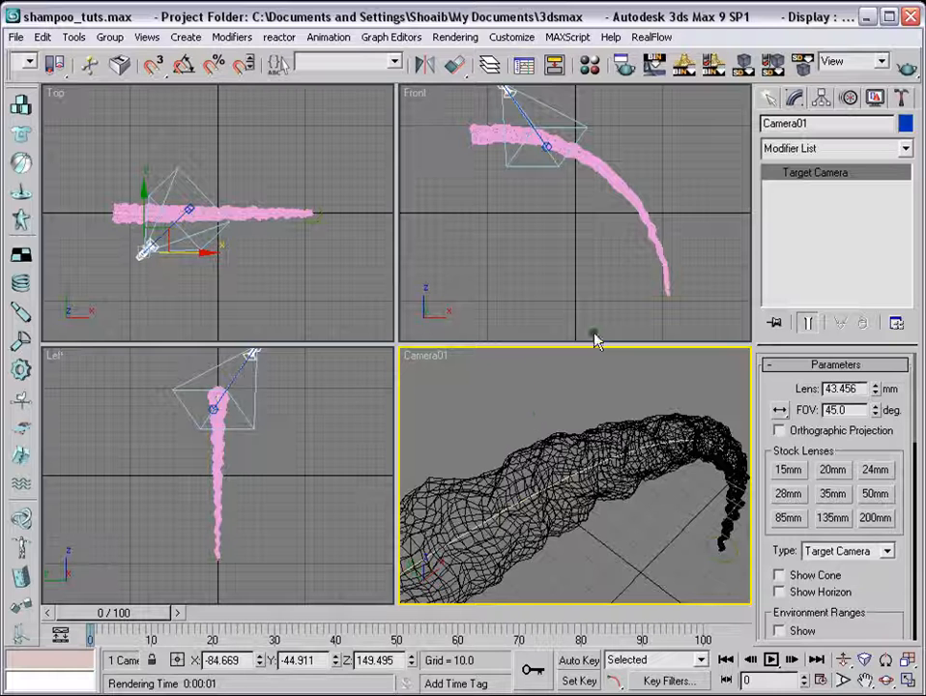
# - Create an omni light beside the strand's thick end in the Top view and move it slightly away from the strand
pyautogui.click(772, 98)
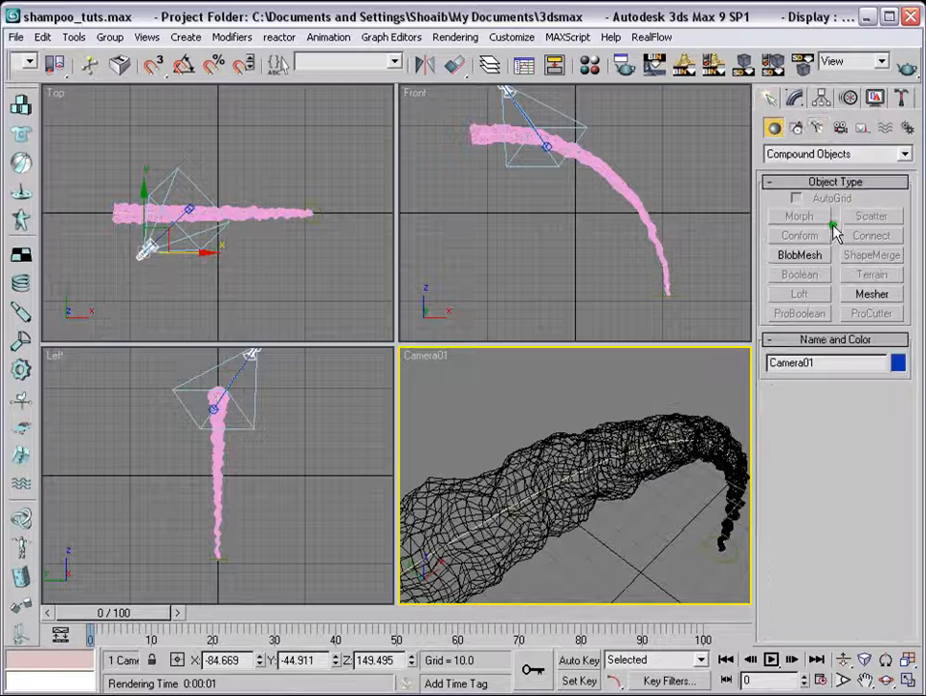
pyautogui.click(818, 129)
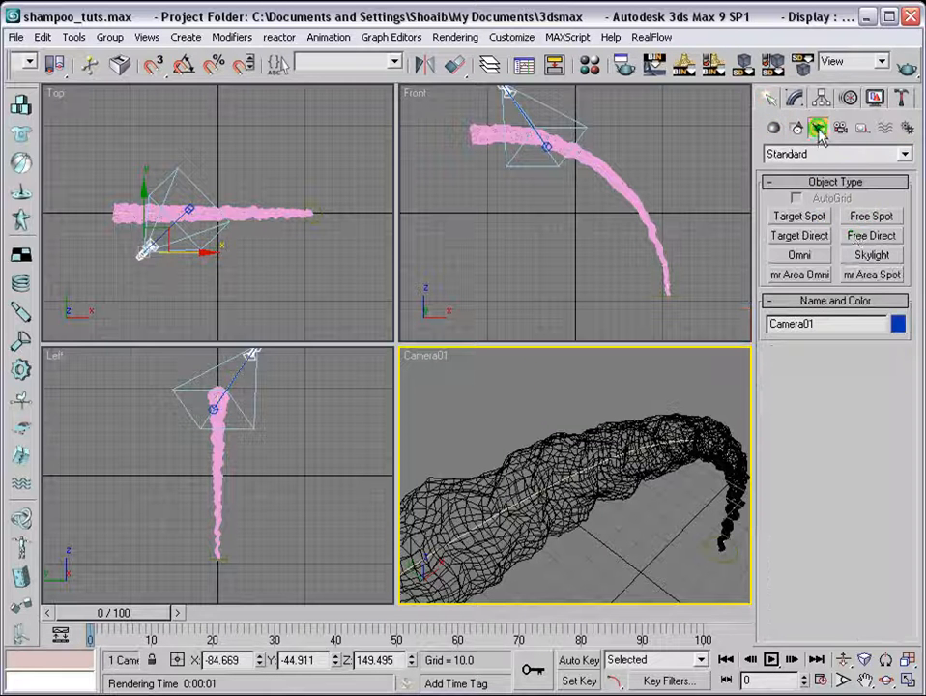
pyautogui.click(801, 256)
pyautogui.click(124, 242)
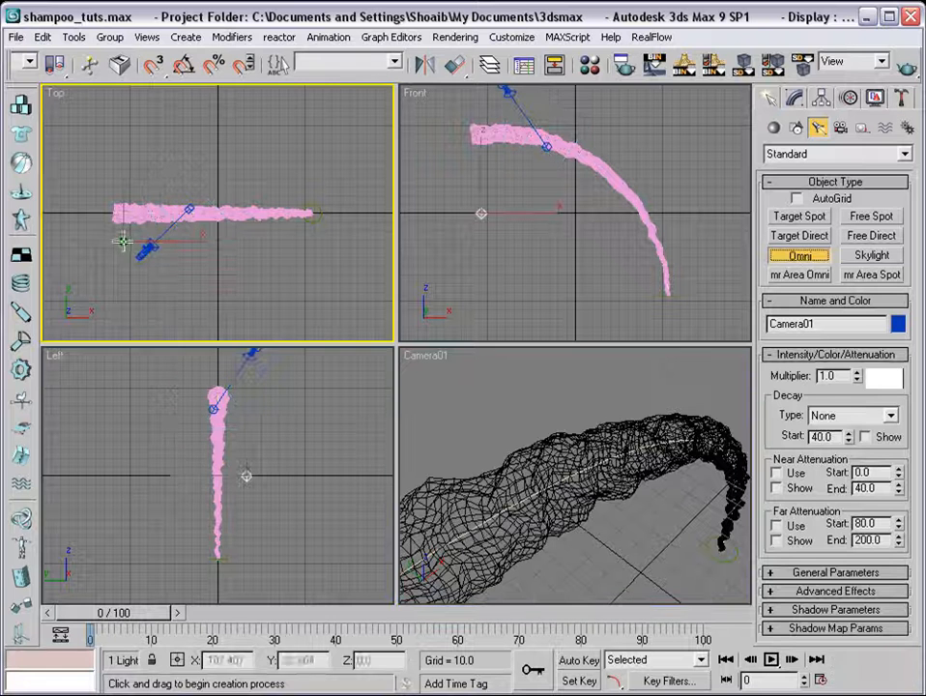
pyautogui.scroll(3, 395, 64)
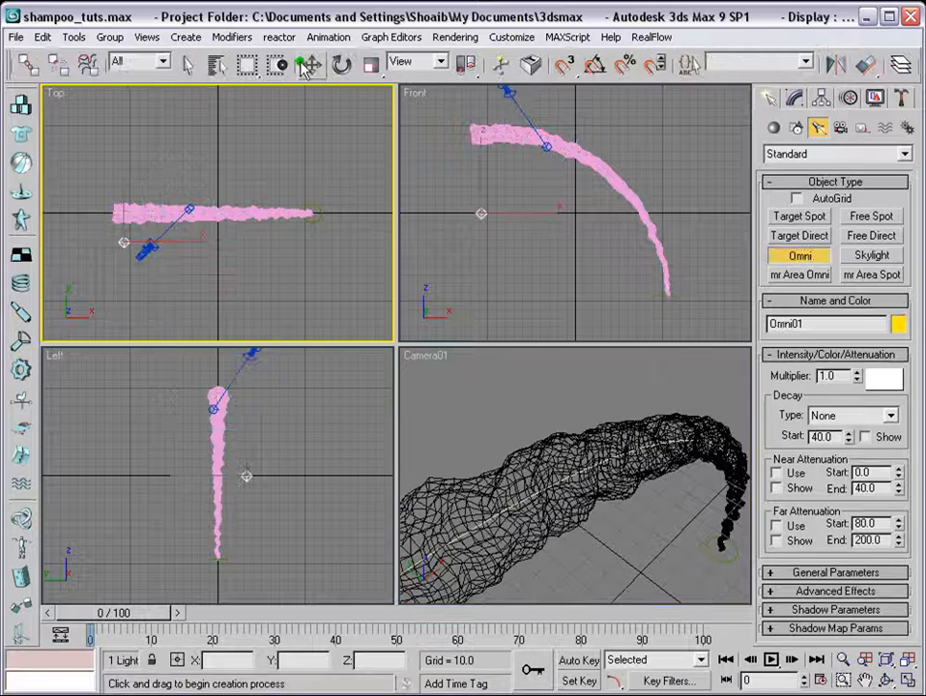
pyautogui.click(306, 66)
pyautogui.rightClick(196, 179)
pyautogui.click(126, 179)
pyautogui.moveTo(123, 176); pyautogui.dragTo(124, 184)
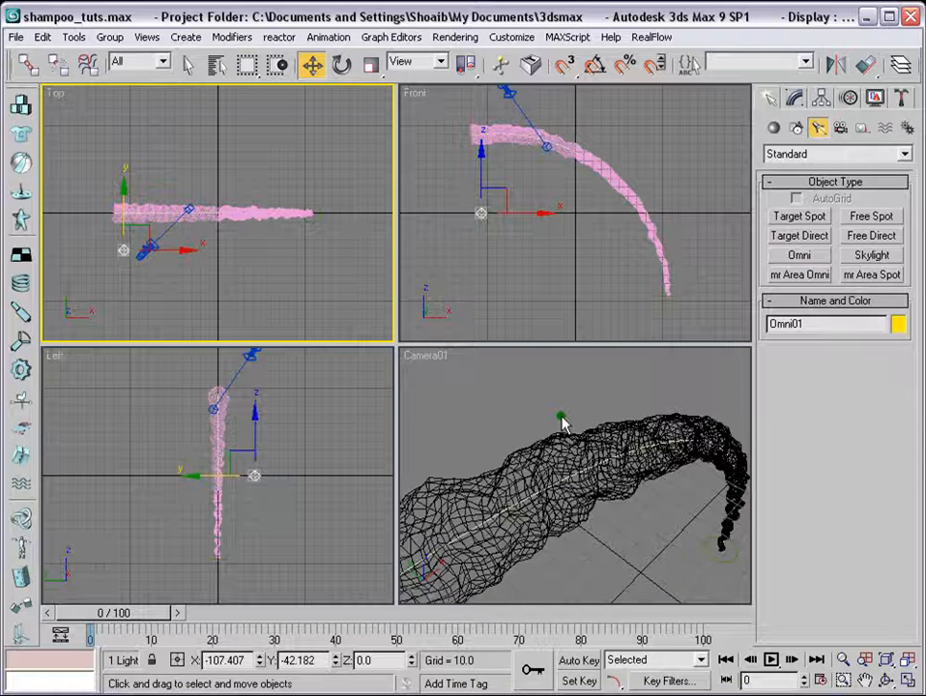
pyautogui.click(527, 398)
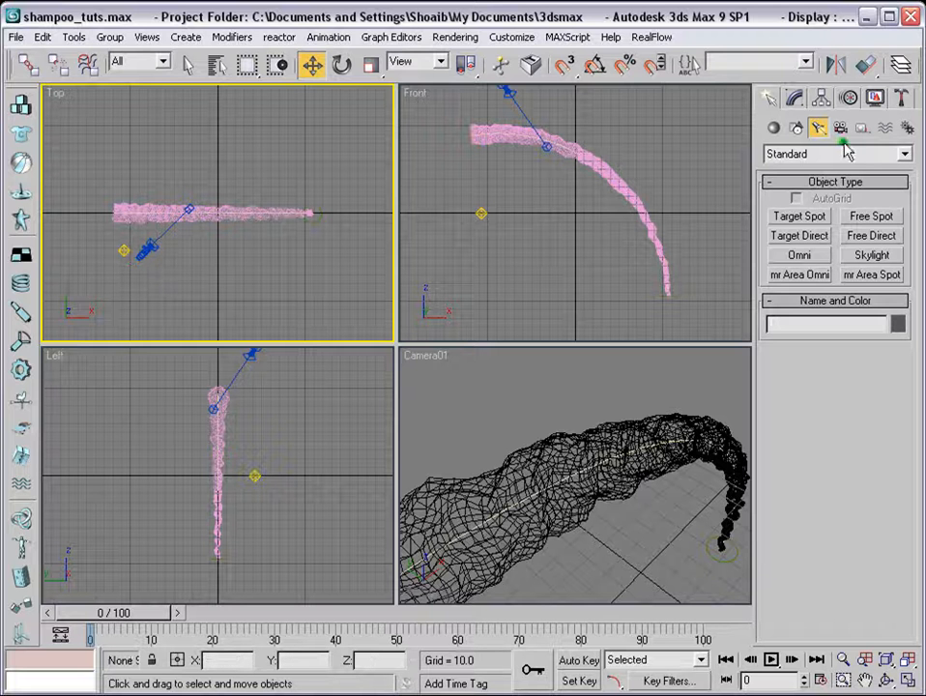
# - Create a second omni light near the strand's thin end in the Top view and move it down beside the tip in the Front view
pyautogui.click(801, 255)
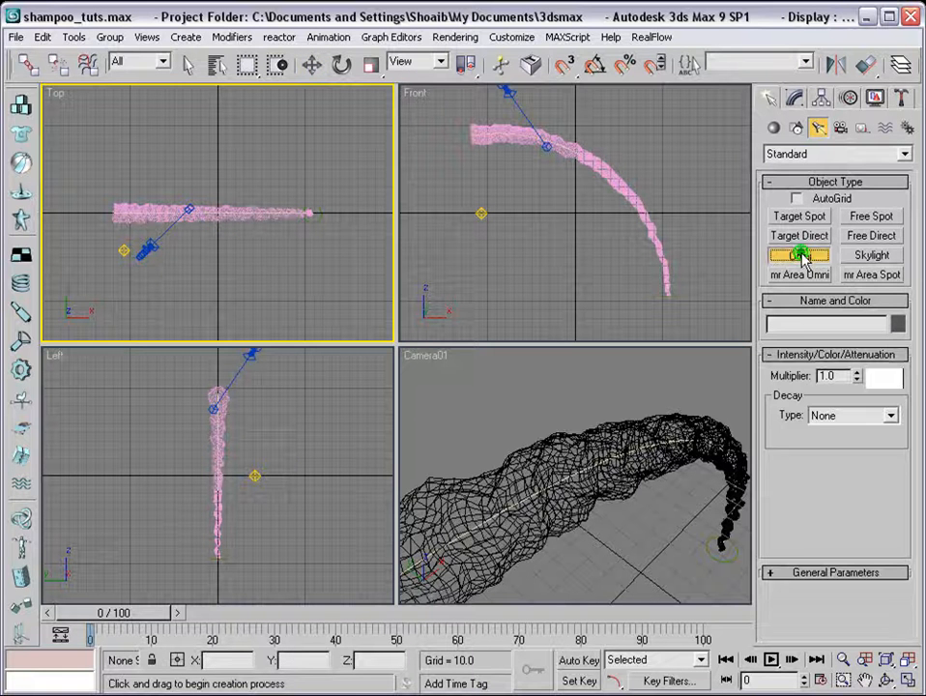
pyautogui.click(290, 196)
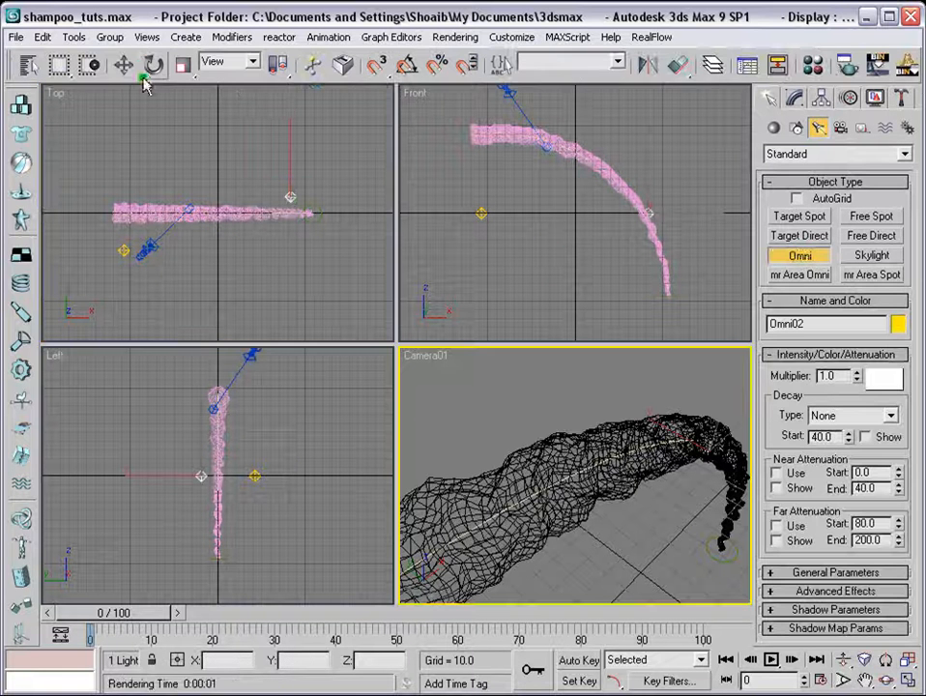
pyautogui.click(124, 65)
pyautogui.rightClick(688, 203)
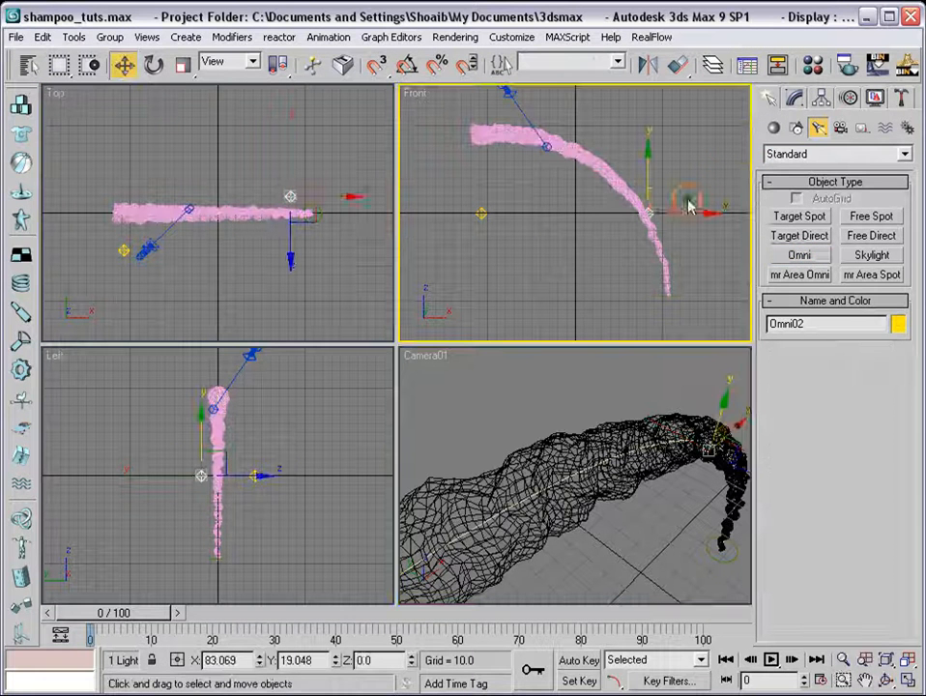
pyautogui.moveTo(665, 189); pyautogui.dragTo(699, 285)
# - Move the first omni light above the strand near the camera in the Front view and render the Camera01 view to check the lighting
pyautogui.click(481, 214)
pyautogui.moveTo(497, 192); pyautogui.dragTo(541, 97)
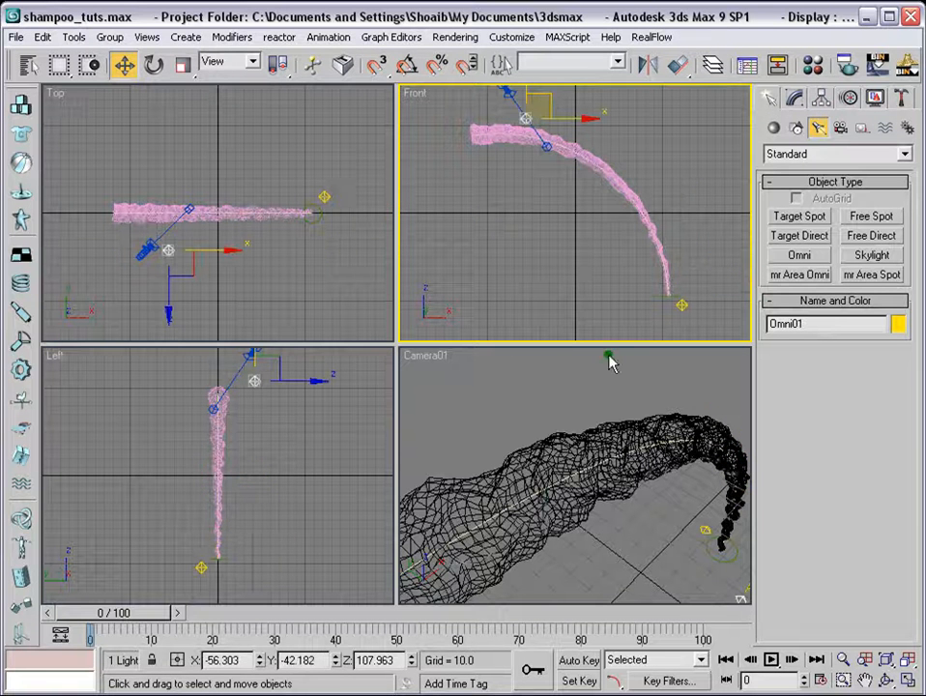
pyautogui.press('m')
pyautogui.click(906, 64)
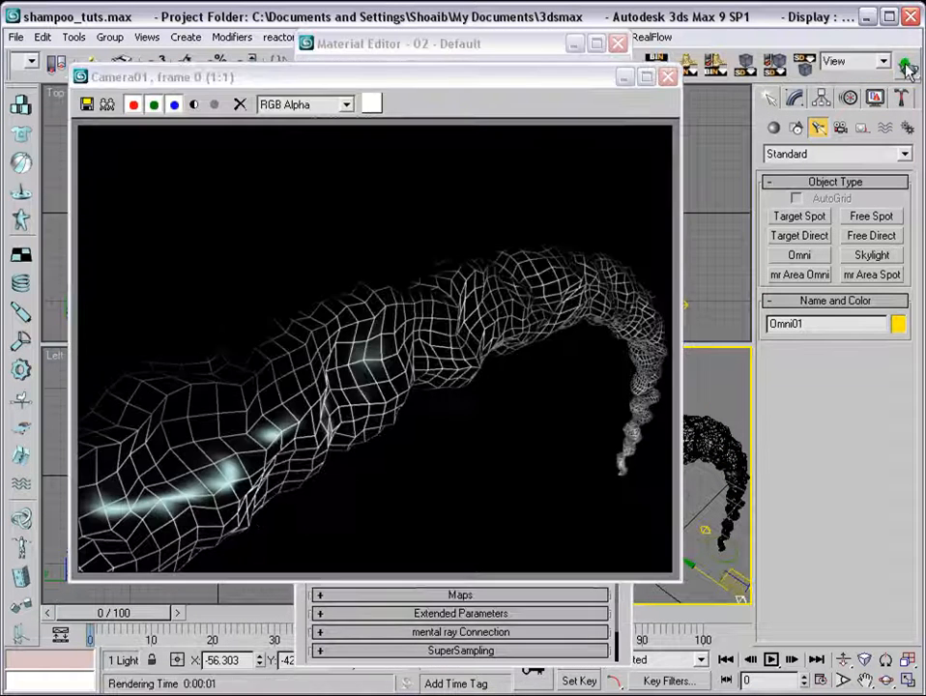
pyautogui.click(668, 77)
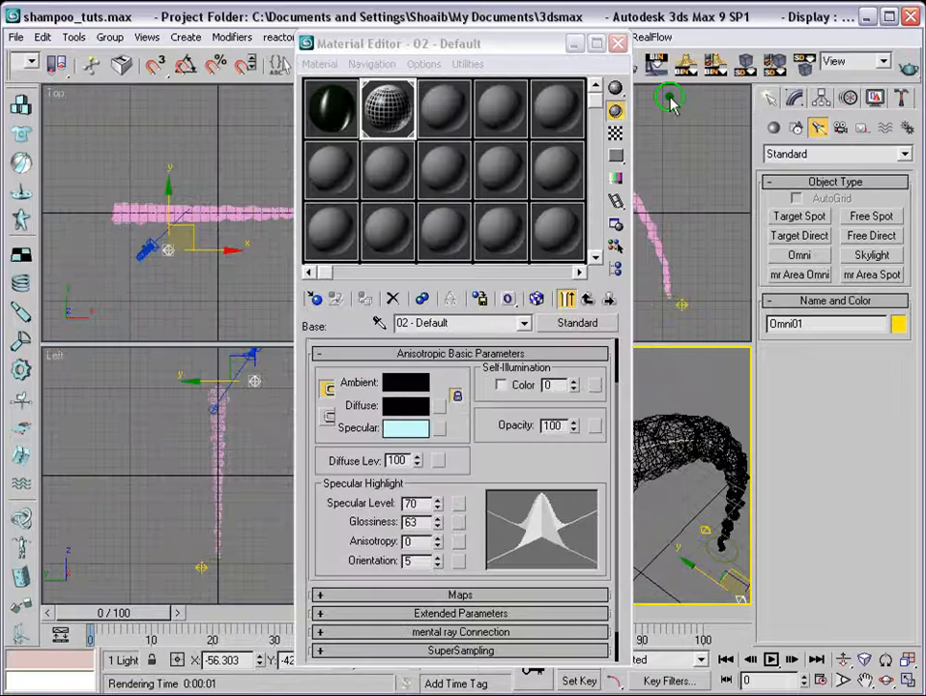
# - Assign the 01 - Default anisotropic material to the loft and put the Material Editor away
pyautogui.click(327, 109)
pyautogui.click(682, 441)
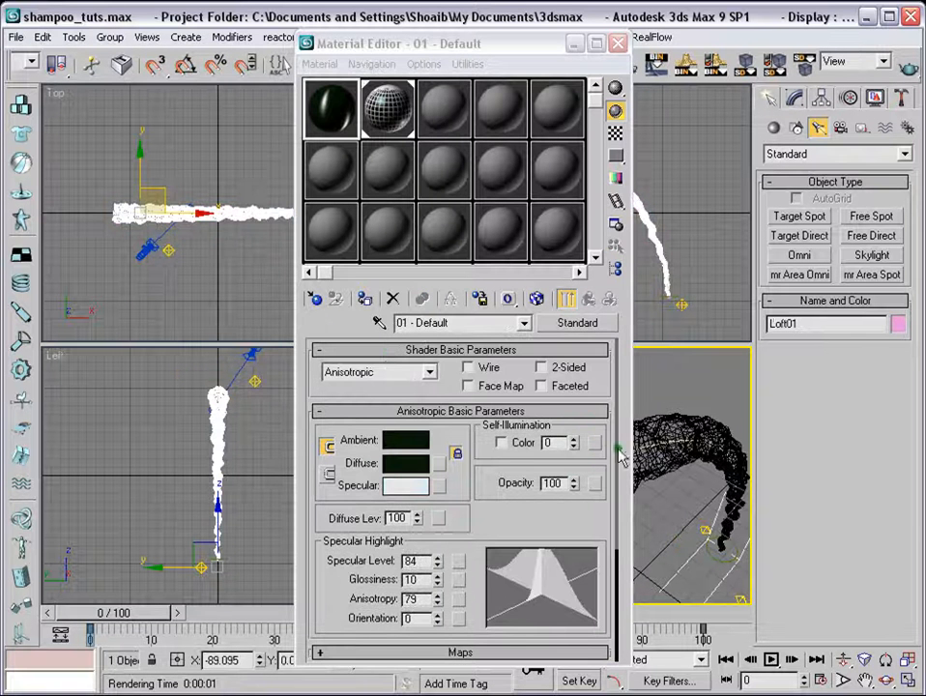
pyautogui.click(365, 300)
pyautogui.click(568, 42)
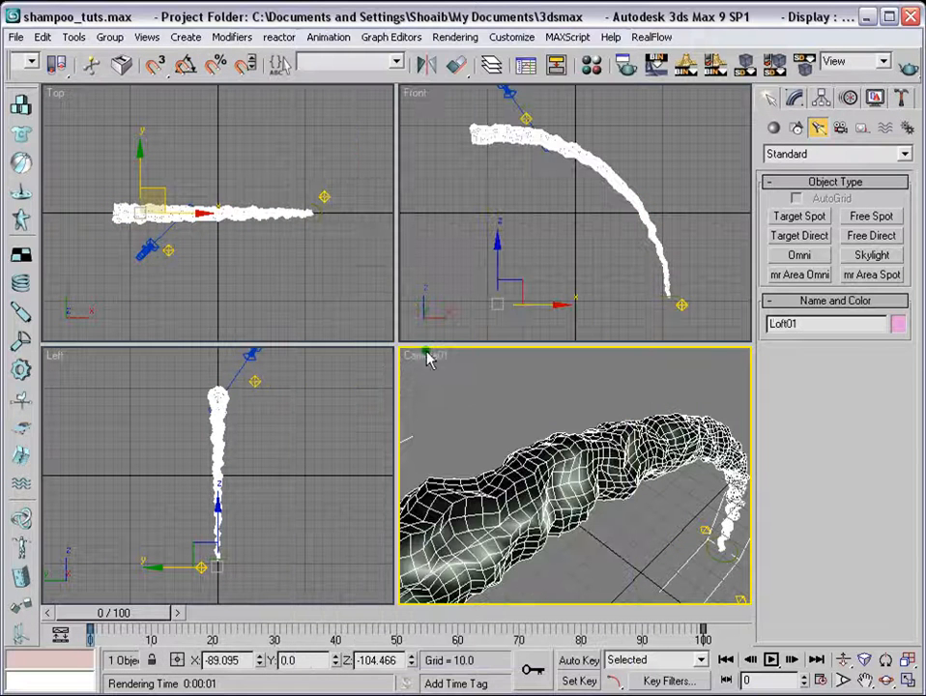
# - Go to frame 100 and turn off edged faces in the Camera01 view
pyautogui.click(254, 383)
pyautogui.moveTo(156, 612); pyautogui.dragTo(769, 598)
pyautogui.rightClick(423, 356)
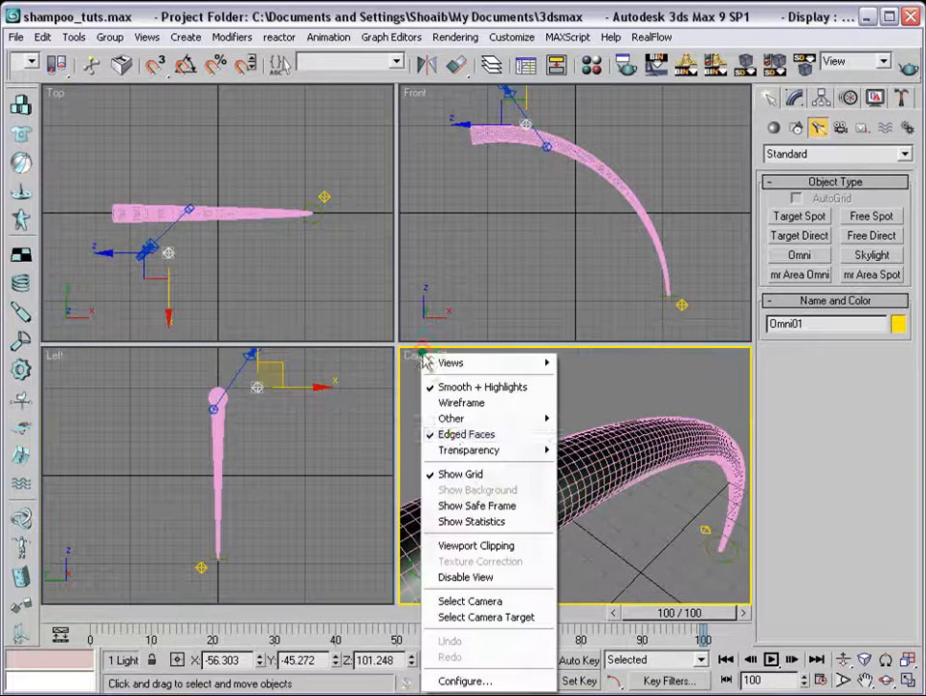
pyautogui.click(452, 436)
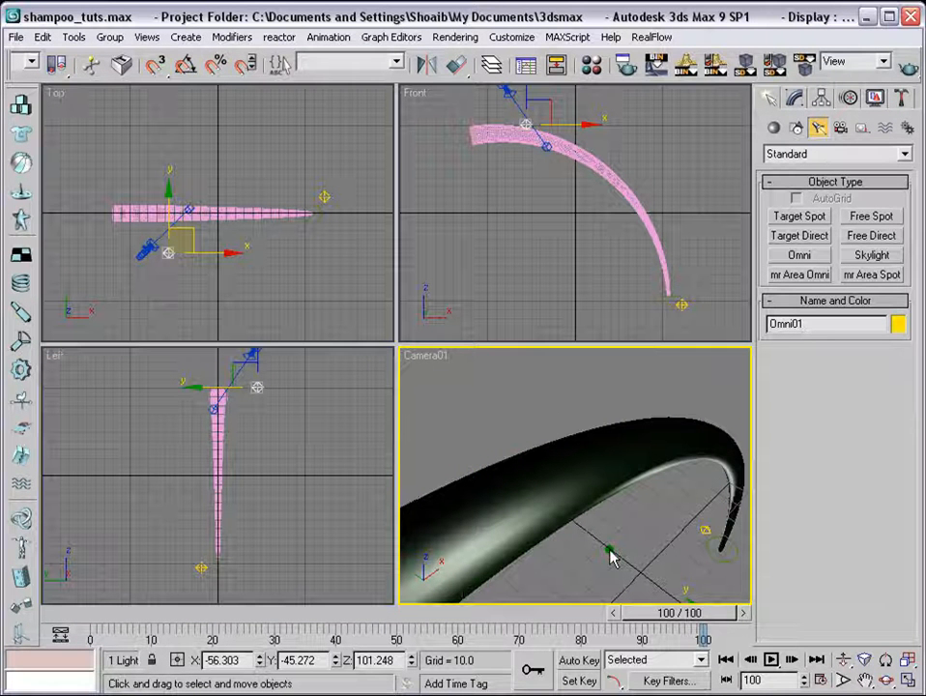
# - Move both omni lights to the camera's side of the strand, with Omni01 high above the thick end, and set Omni01's multiplier to 2.0
pyautogui.rightClick(308, 391)
pyautogui.moveTo(302, 388); pyautogui.dragTo(264, 390)
pyautogui.rightClick(591, 251)
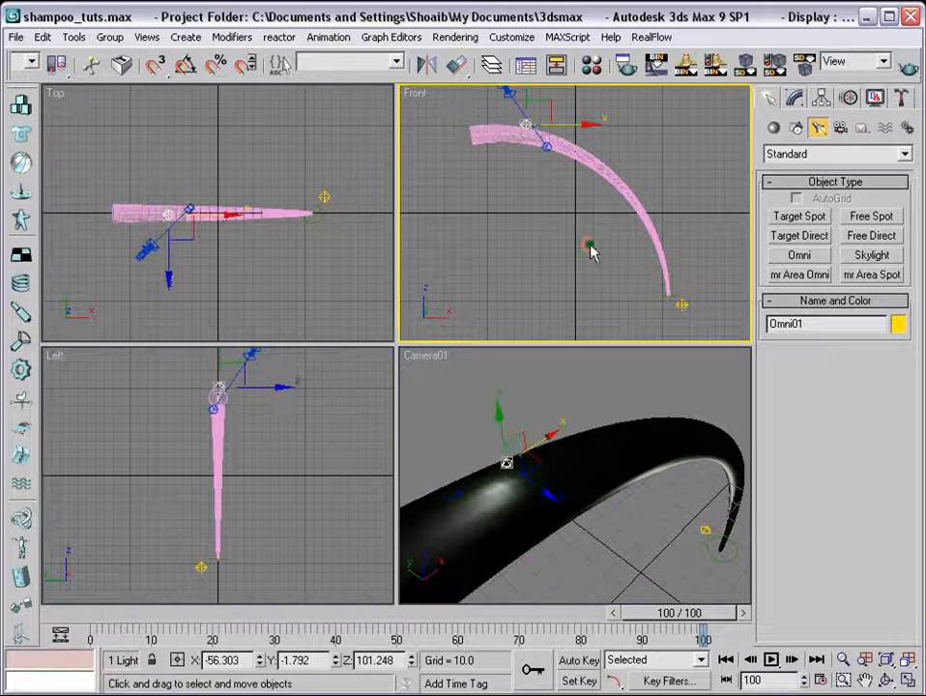
pyautogui.moveTo(534, 107); pyautogui.dragTo(397, 46)
pyautogui.moveTo(522, 214); pyautogui.dragTo(525, 233, button='middle')
pyautogui.click(234, 588)
pyautogui.click(201, 571)
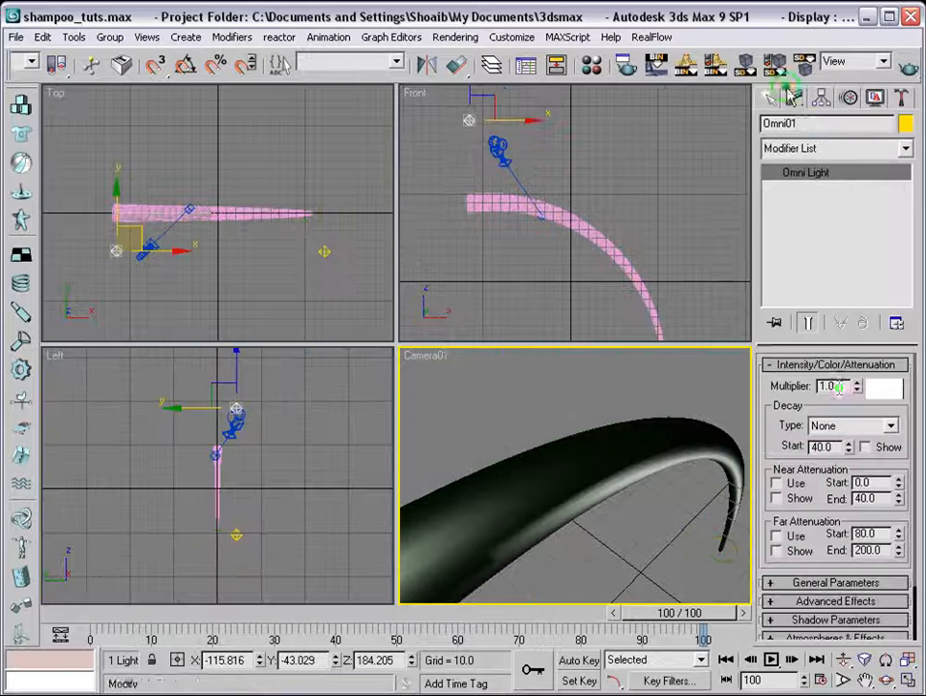
pyautogui.write('2.0')
pyautogui.press('Return')
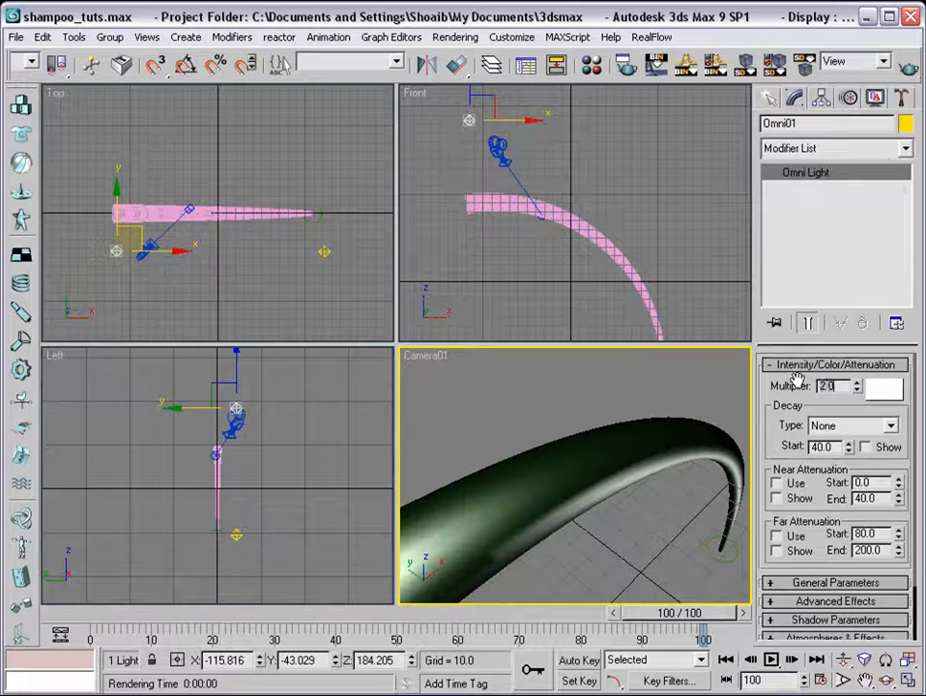
# - Reassign the 02 - Default composite material to the loft and render the Camera01 view at frame 100
pyautogui.press('m')
pyautogui.click(387, 109)
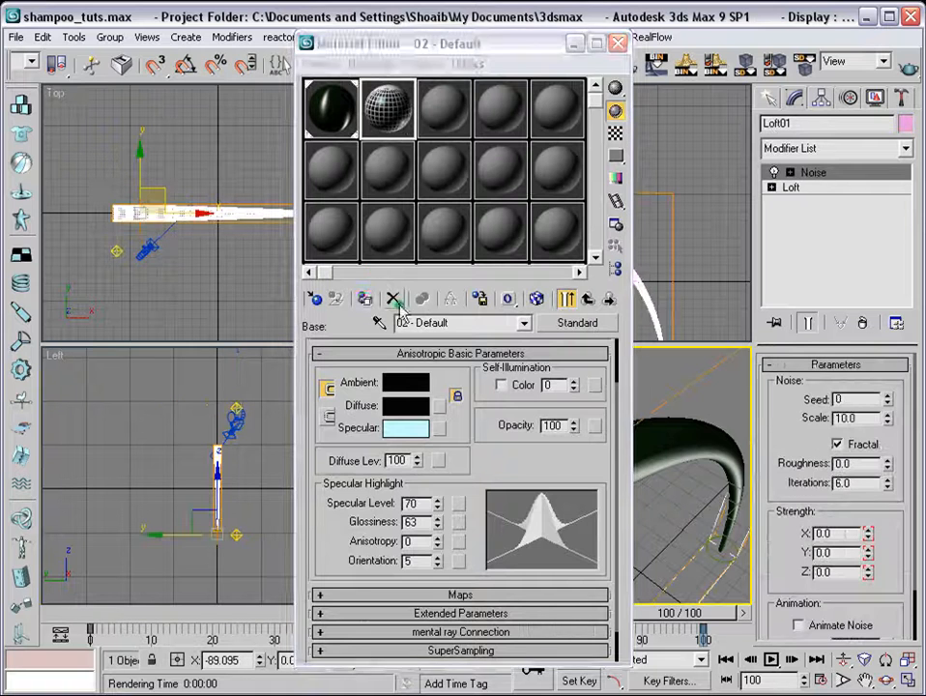
pyautogui.click(365, 299)
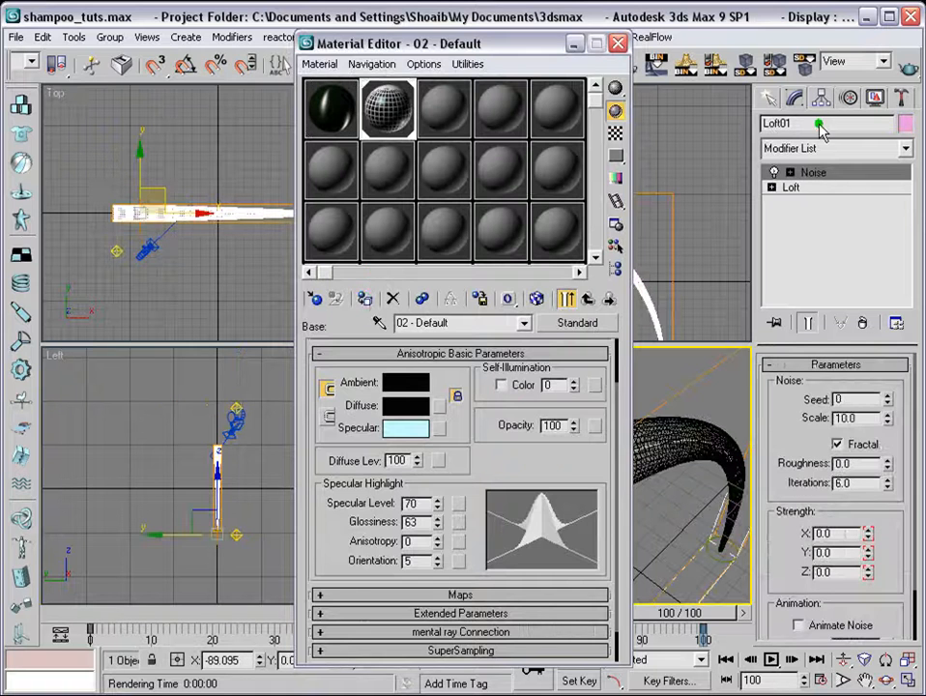
pyautogui.click(909, 68)
pyautogui.click(666, 76)
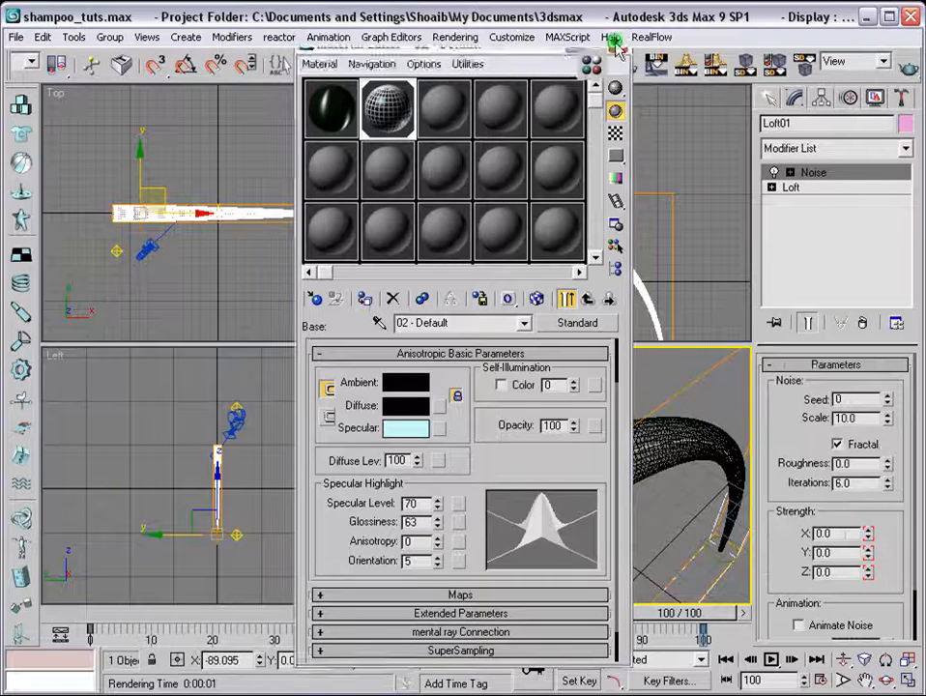
pyautogui.click(617, 43)
pyautogui.click(552, 393)
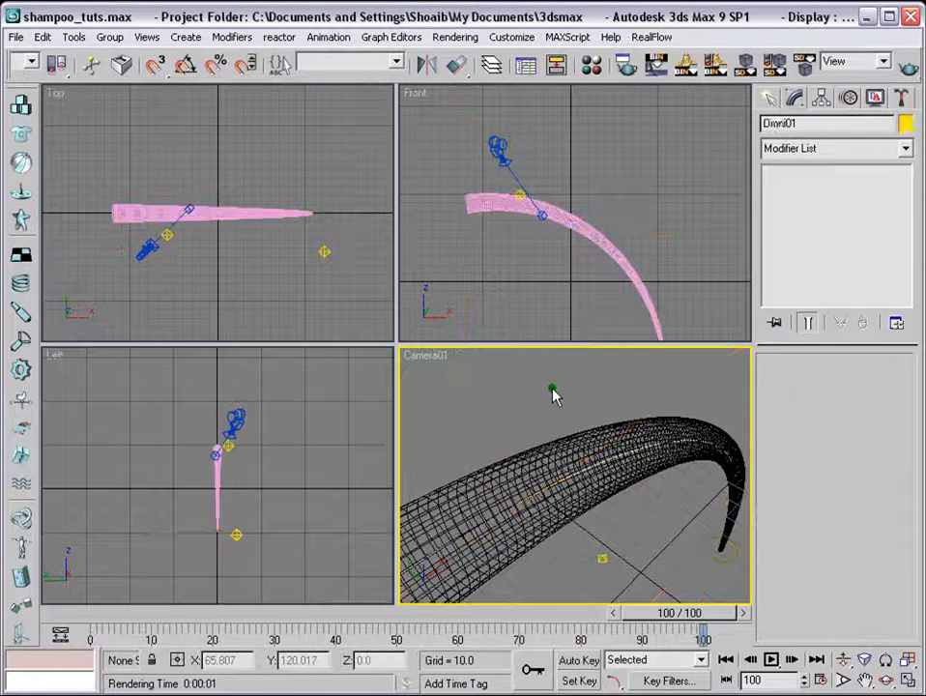
# - Set the specular colour of the composite's white wire material, Mat. 1, to teal
pyautogui.click(626, 65)
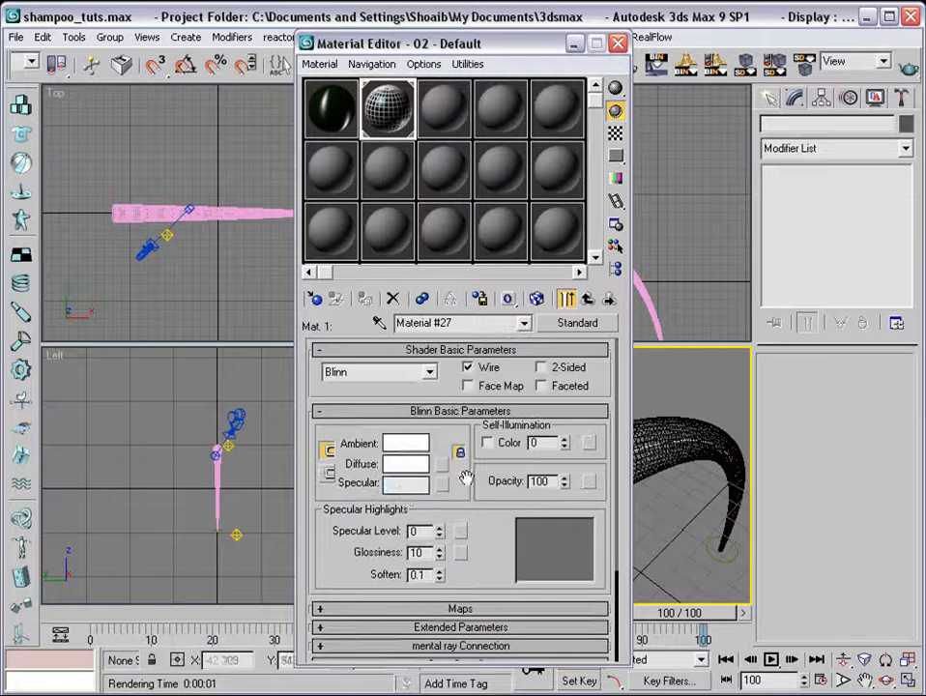
pyautogui.click(403, 487)
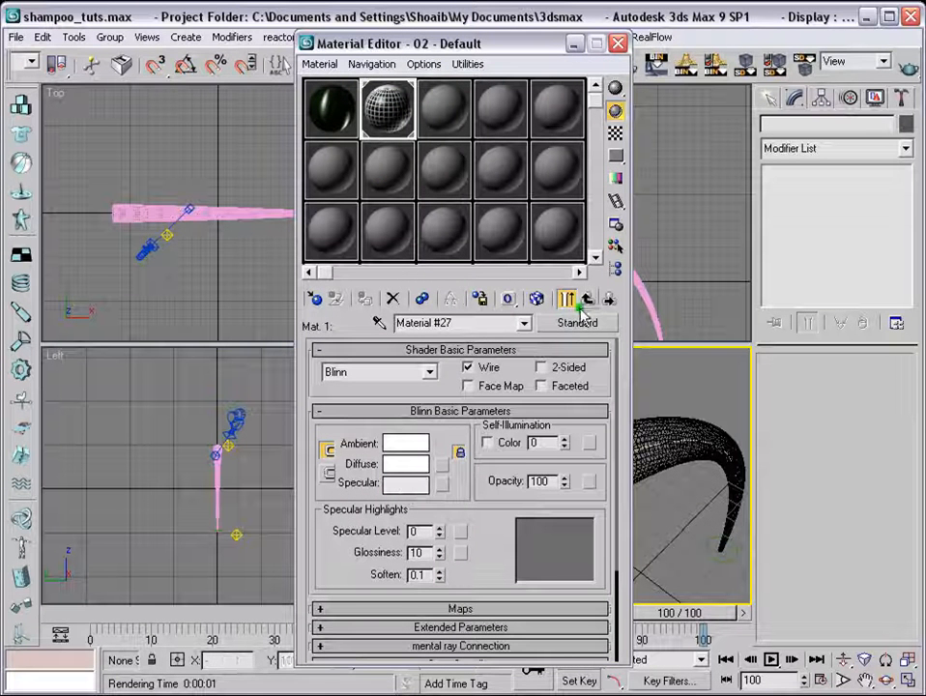
pyautogui.click(413, 487)
pyautogui.moveTo(376, 114); pyautogui.dragTo(407, 123)
pyautogui.moveTo(495, 194); pyautogui.dragTo(498, 164)
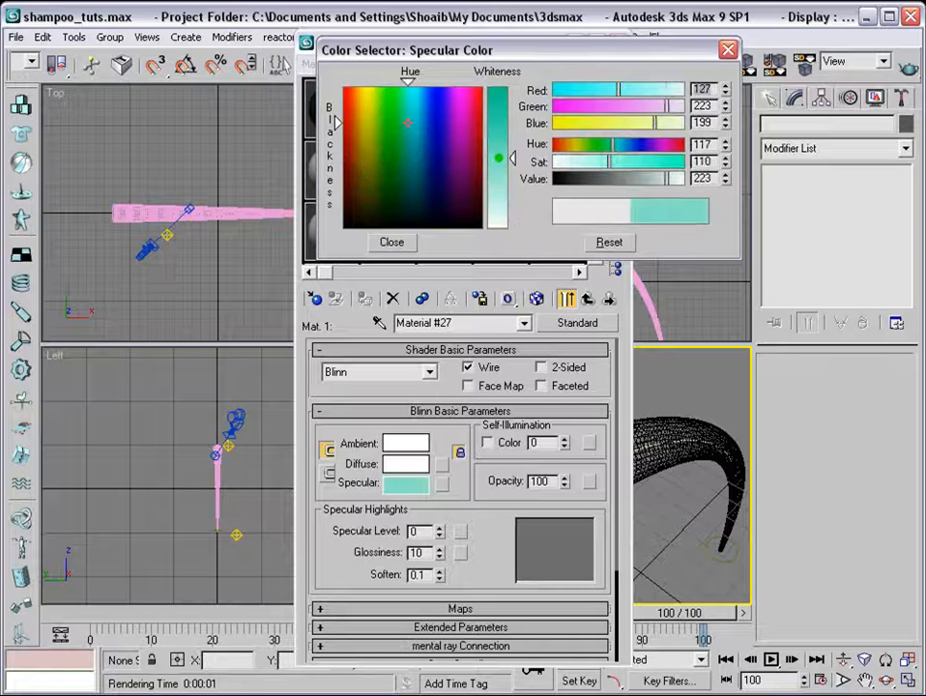
pyautogui.click(380, 242)
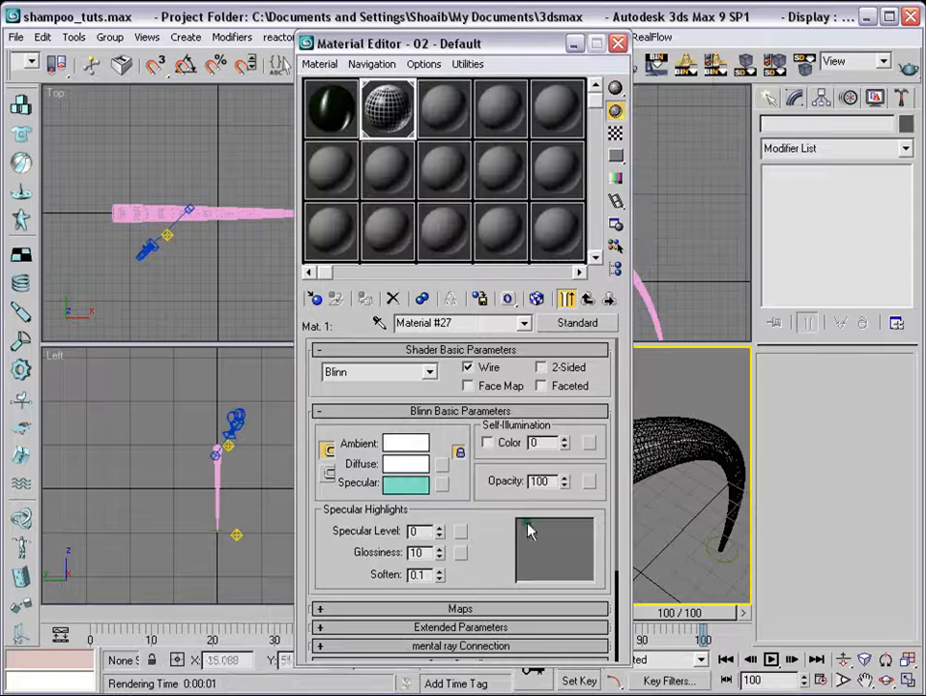
# - Change the white wire material's shader to Phong, set its specular level to 127, and render the Camera01 view
pyautogui.click(430, 373)
pyautogui.click(340, 450)
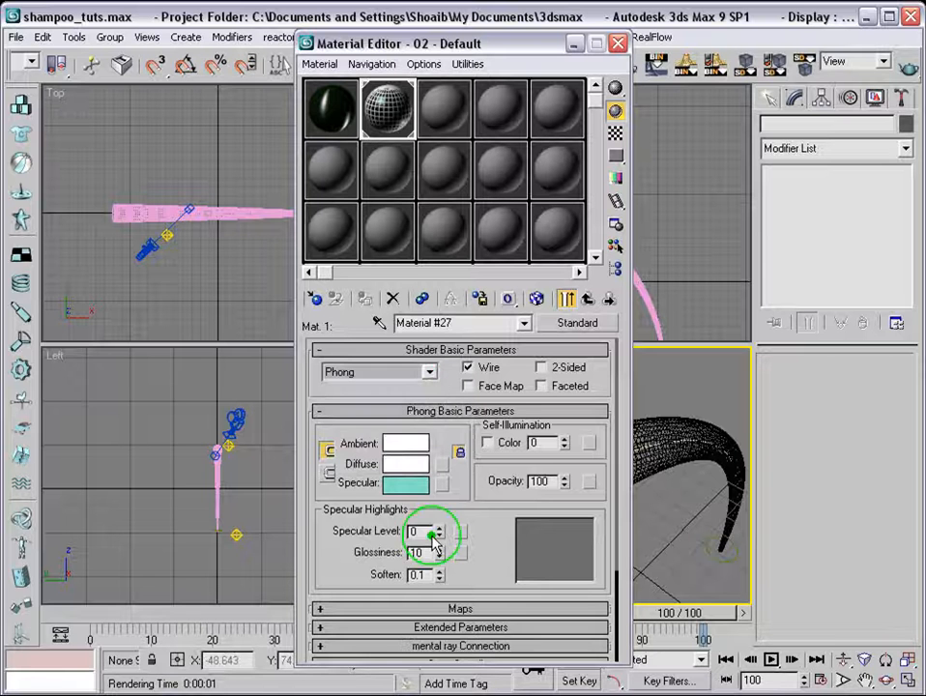
pyautogui.moveTo(439, 532); pyautogui.dragTo(476, 411)
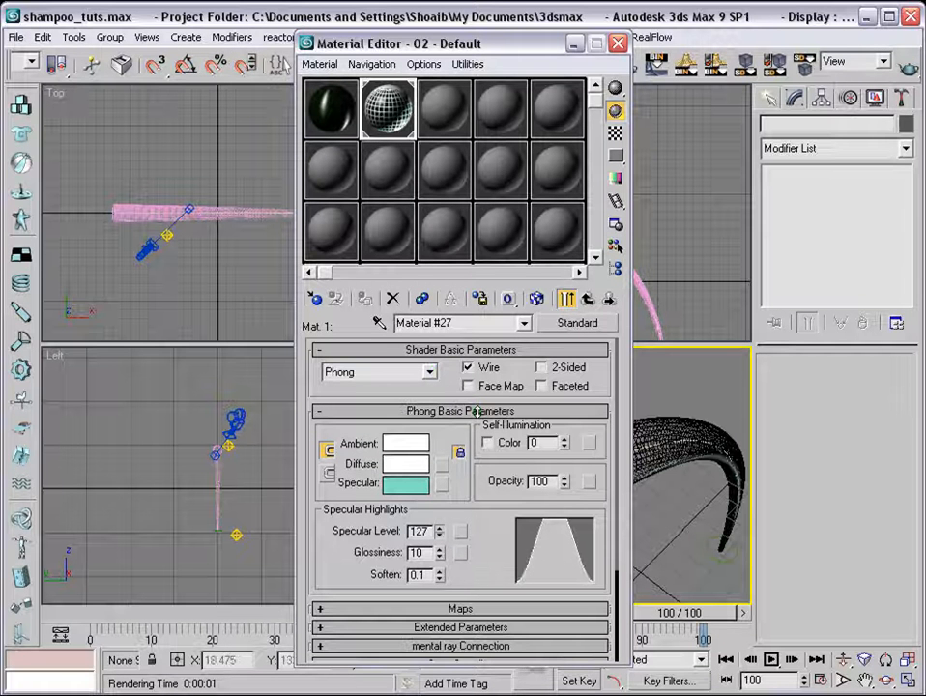
pyautogui.click(908, 70)
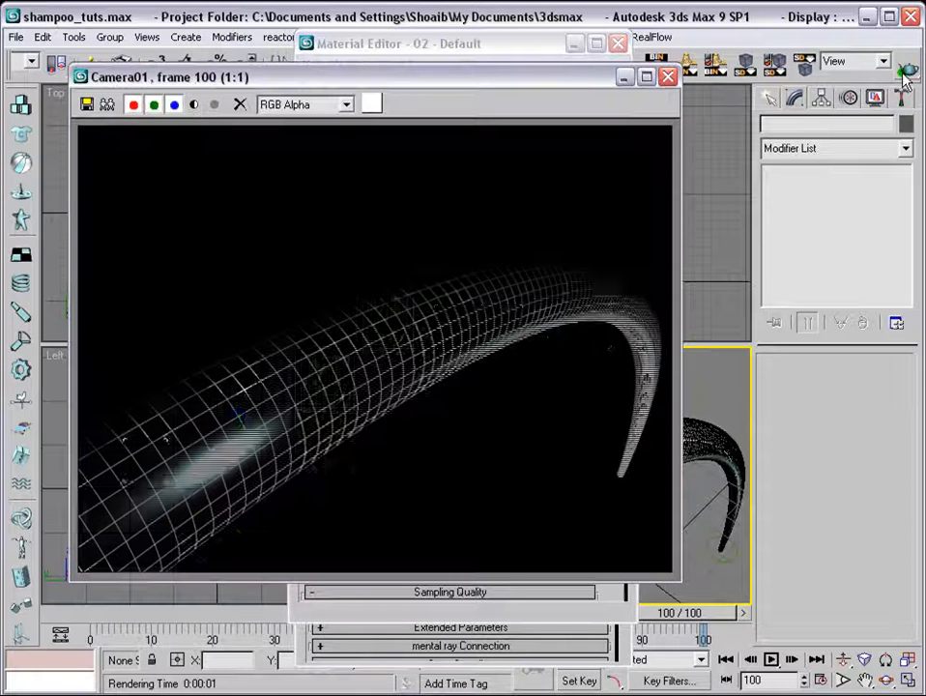
pyautogui.click(667, 76)
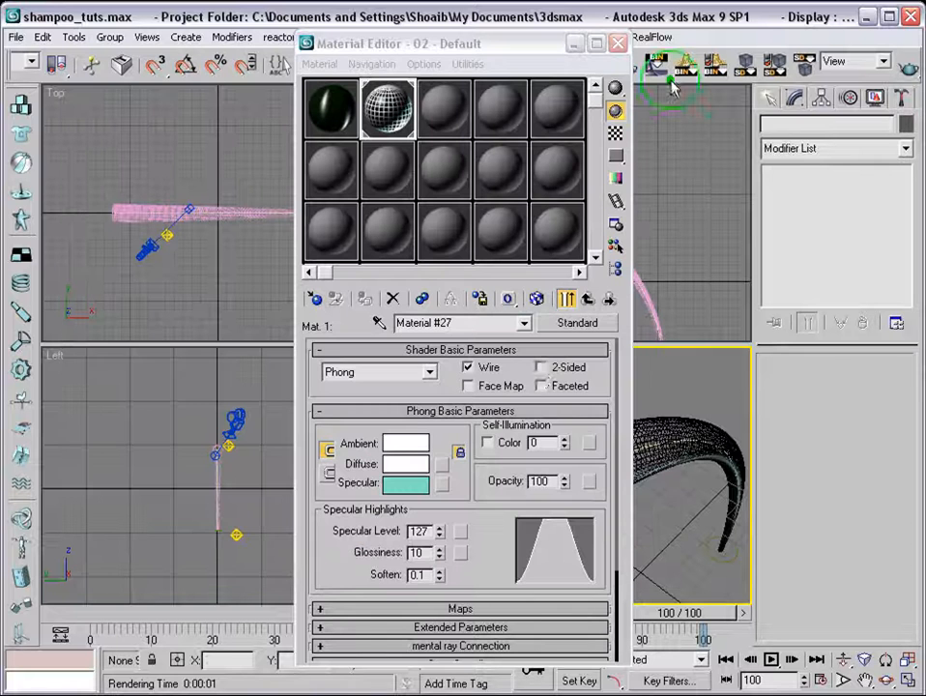
# - Set Mat. 1's wire size to 0.7 pixels in its extended parameters and render the Camera01 view again
pyautogui.click(539, 369)
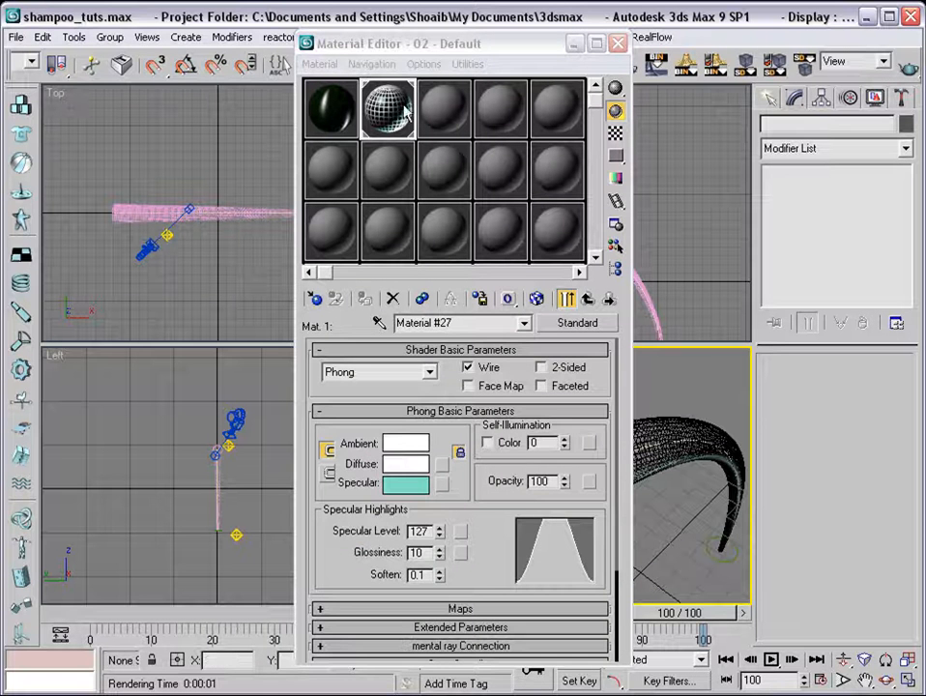
pyautogui.scroll(-4, 480, 421)
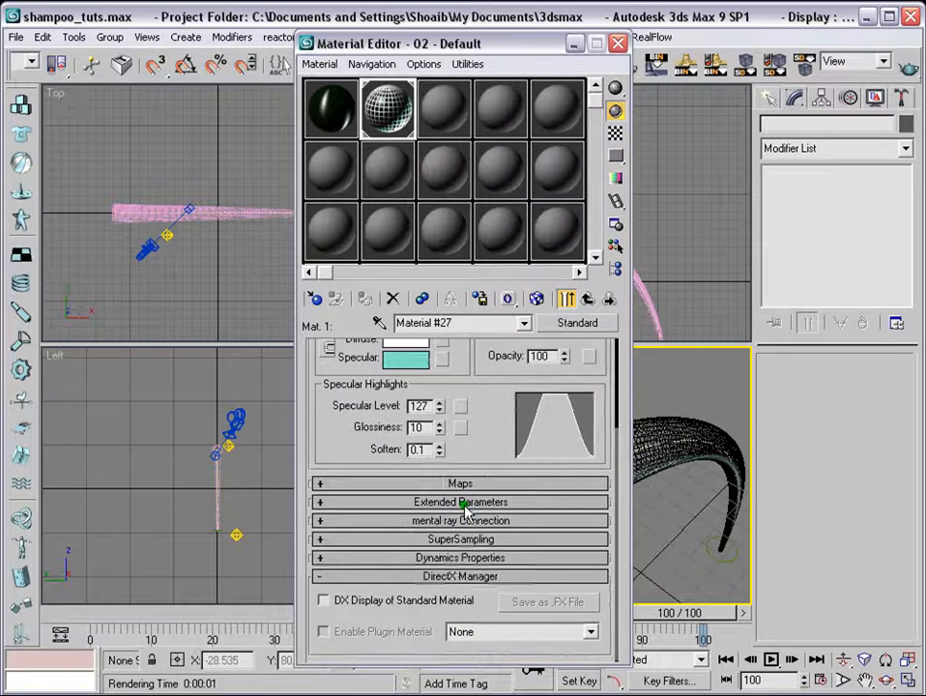
pyautogui.click(464, 502)
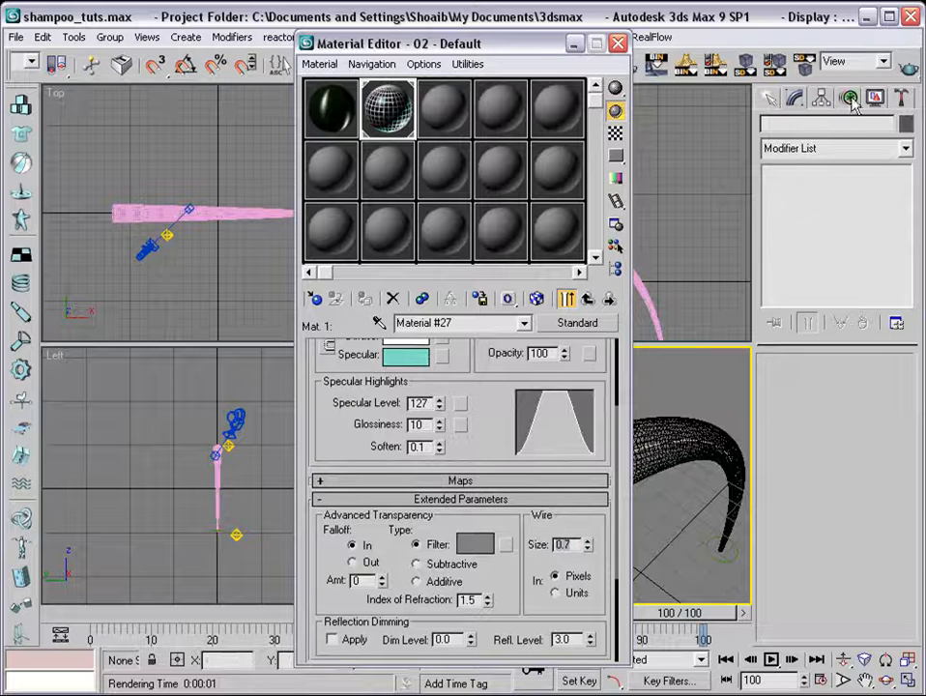
pyautogui.click(909, 64)
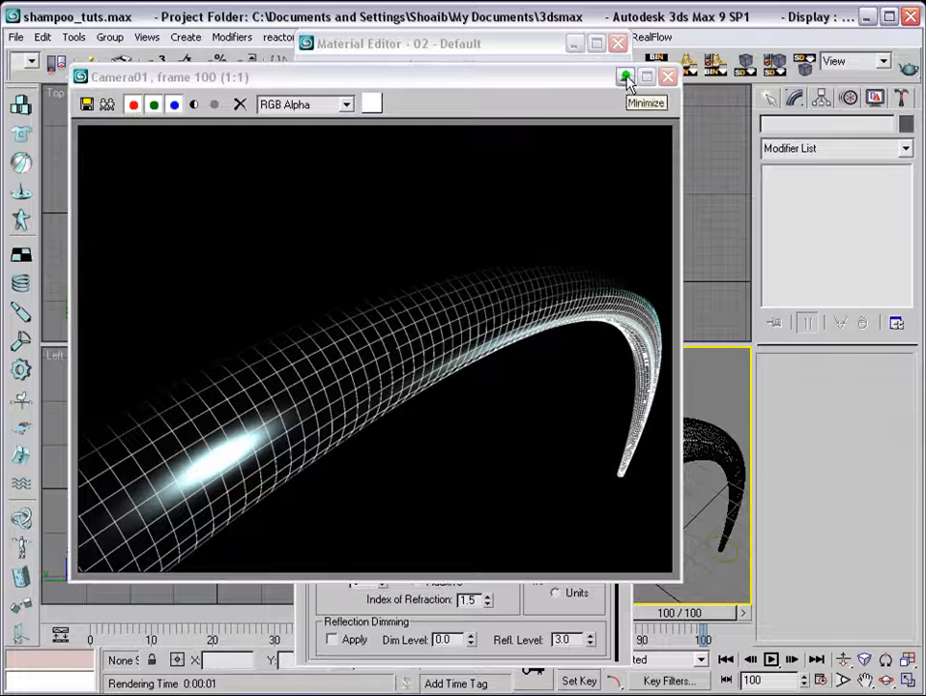
pyautogui.click(667, 75)
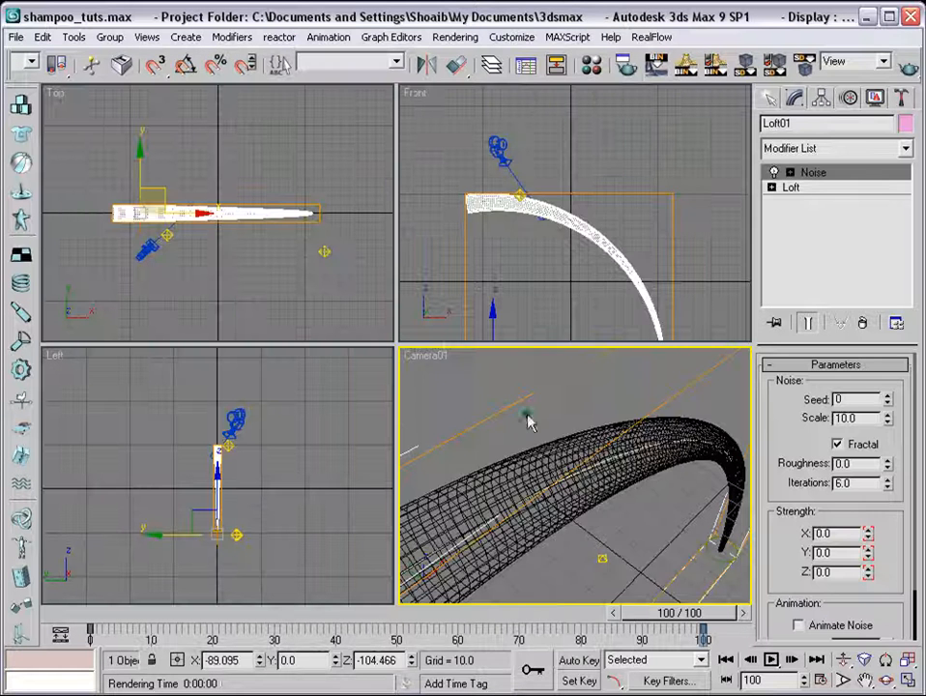
# - Orbit and truck Camera01 for a closer framing of the strand's thick end, and render the view
pyautogui.rightClick(528, 419)
pyautogui.press('Escape')
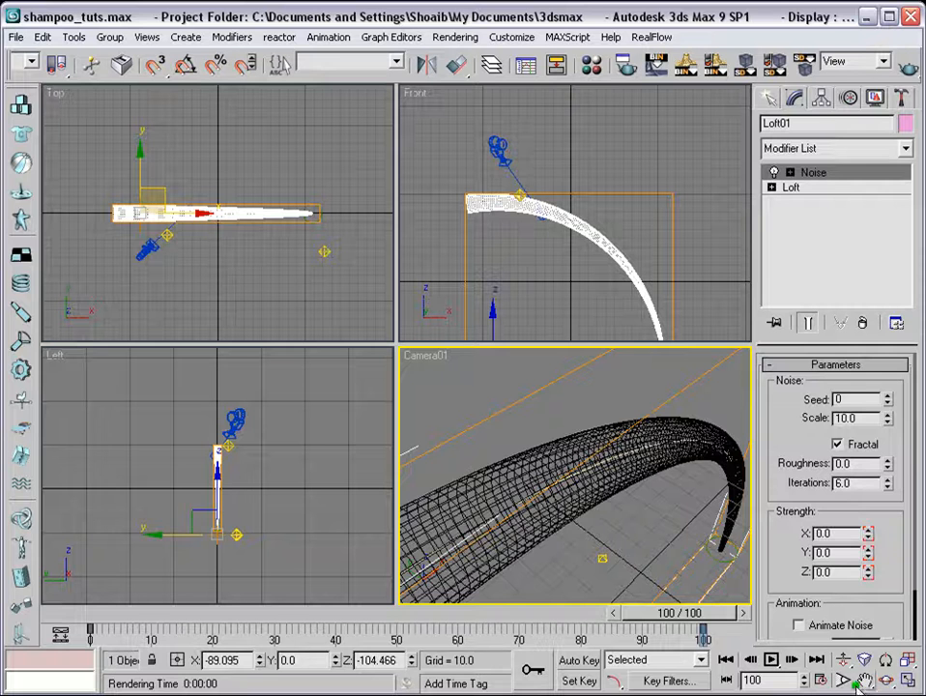
pyautogui.click(886, 681)
pyautogui.moveTo(634, 465); pyautogui.dragTo(619, 438)
pyautogui.moveTo(582, 500); pyautogui.dragTo(670, 482, button='middle')
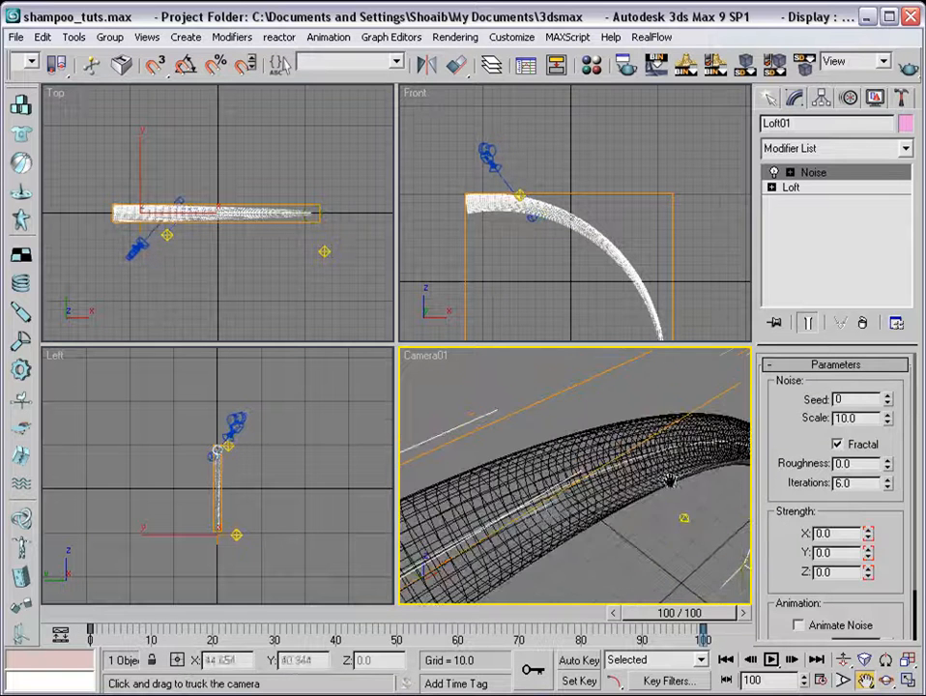
pyautogui.click(909, 67)
pyautogui.click(216, 69)
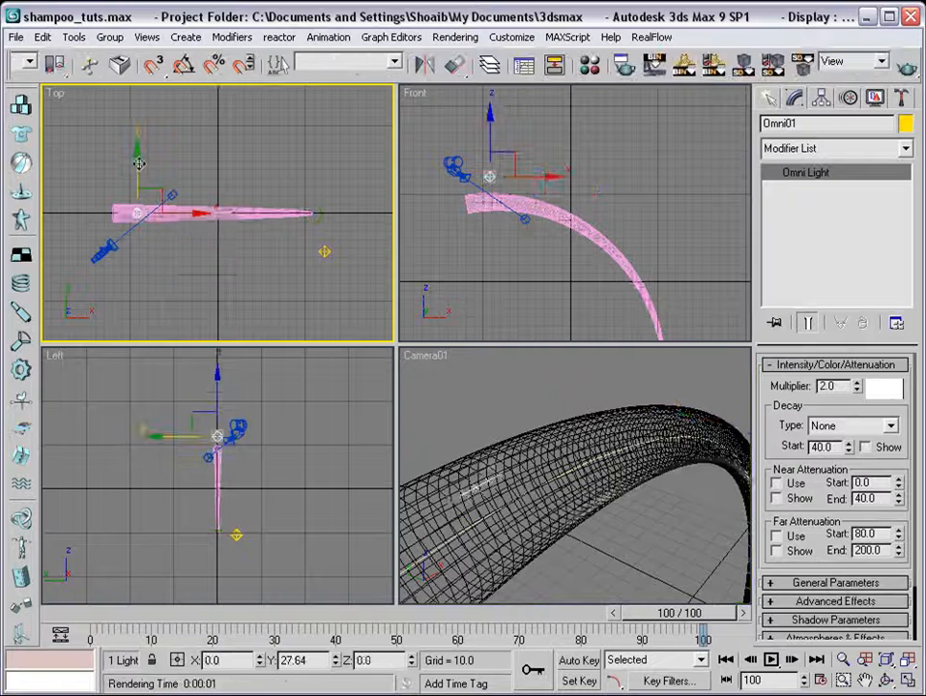
# - Move Omni01 directly above the strand's thick end, set its multiplier to 1.0, and render the Camera01 view
pyautogui.rightClick(484, 396)
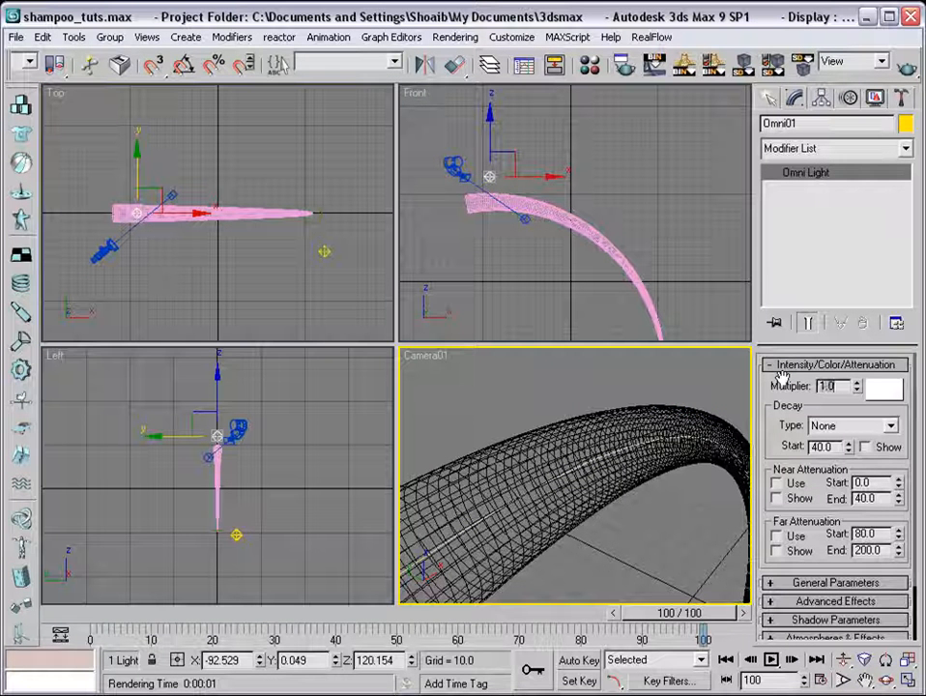
pyautogui.click(678, 60)
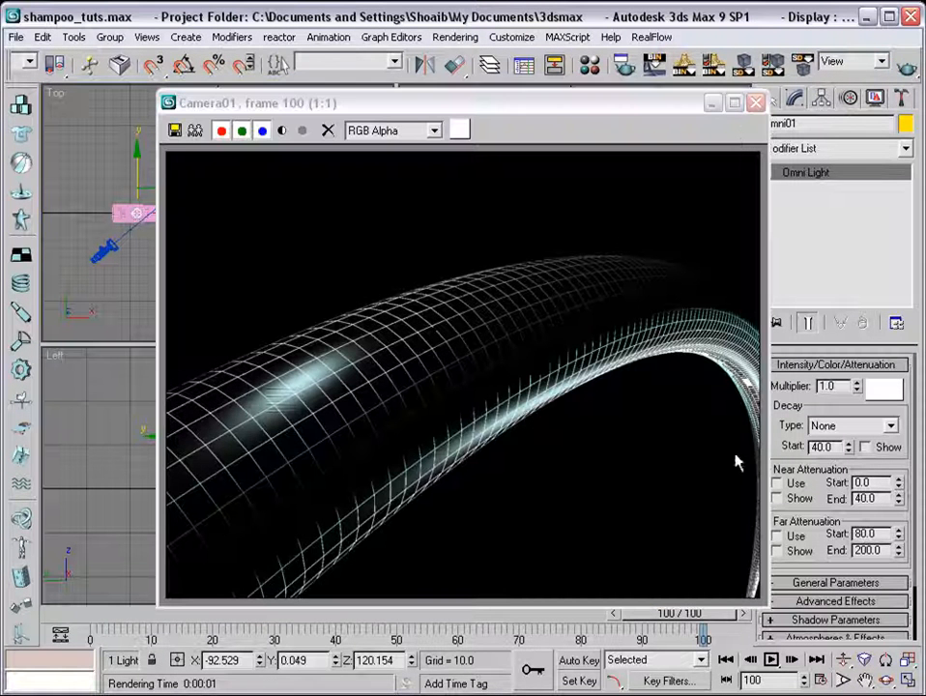
pyautogui.click(757, 102)
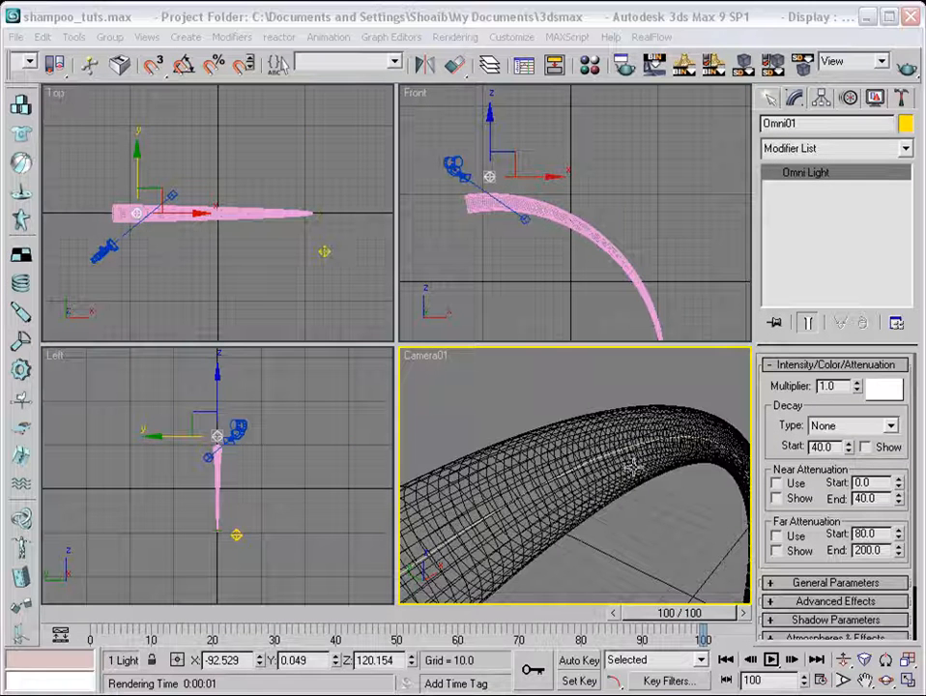
# - Go to frame 0 and truck Camera01 to reframe the rough strand
pyautogui.moveTo(674, 615); pyautogui.dragTo(63, 604)
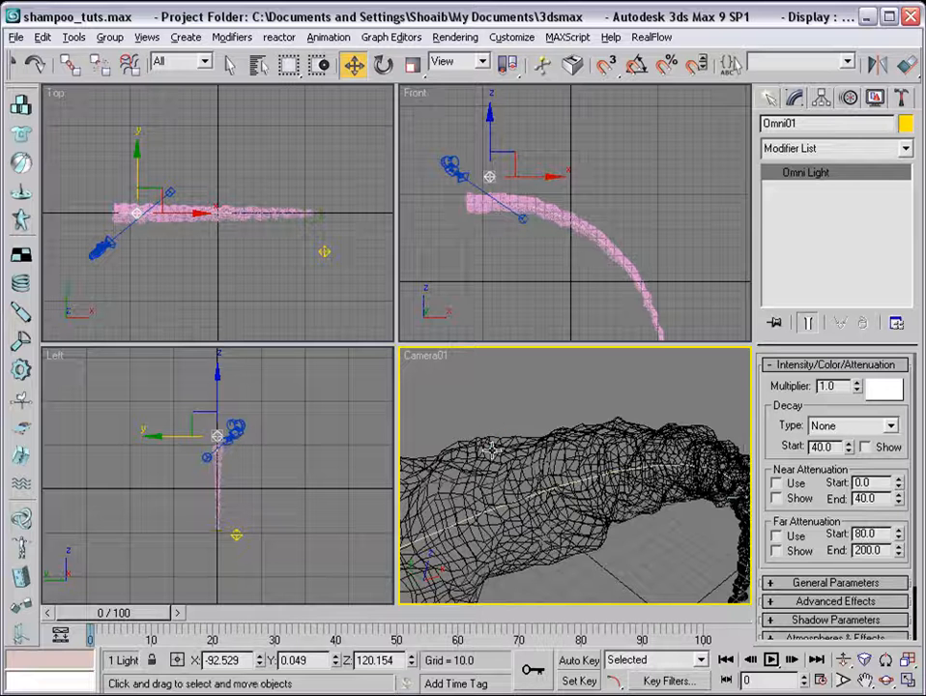
pyautogui.moveTo(492, 450); pyautogui.dragTo(497, 457, button='middle')
pyautogui.moveTo(553, 431); pyautogui.dragTo(553, 398, button='middle')
pyautogui.moveTo(555, 536); pyautogui.dragTo(545, 538, button='middle')
pyautogui.moveTo(524, 484); pyautogui.dragTo(530, 478, button='middle')
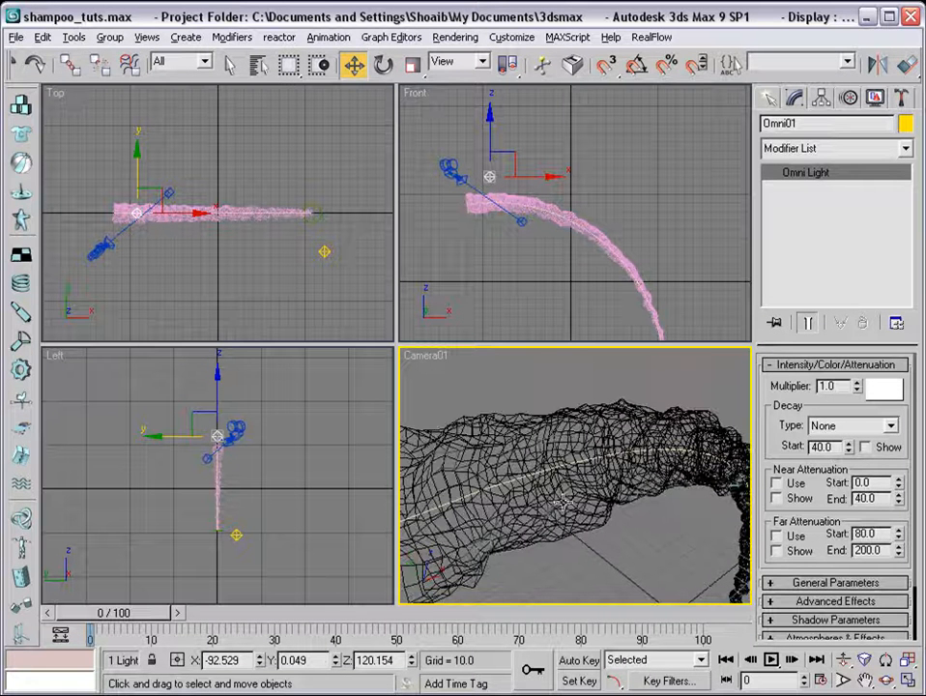
# - Turn on Auto Key, preview the time range, and truck Camera01 at frame 0 so the strand sits lower in view
pyautogui.click(578, 660)
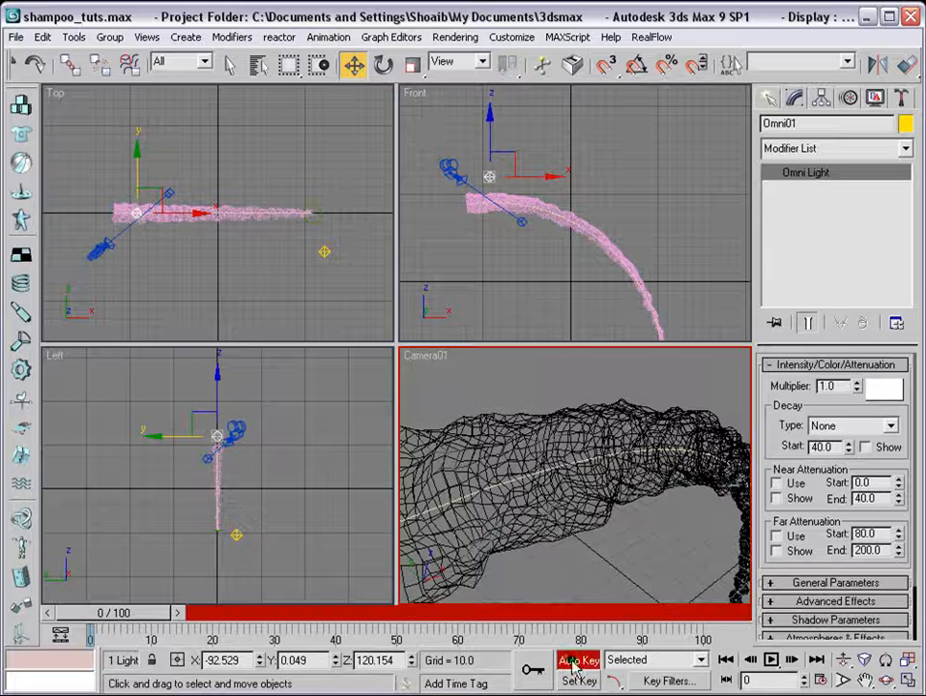
pyautogui.moveTo(115, 618); pyautogui.dragTo(751, 624)
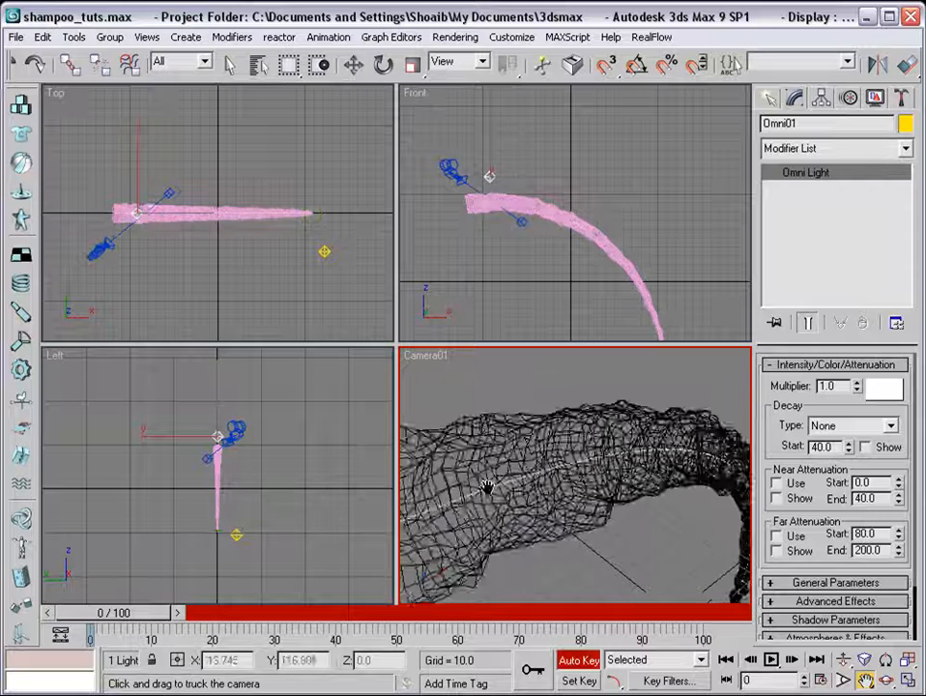
pyautogui.moveTo(488, 486); pyautogui.dragTo(461, 538)
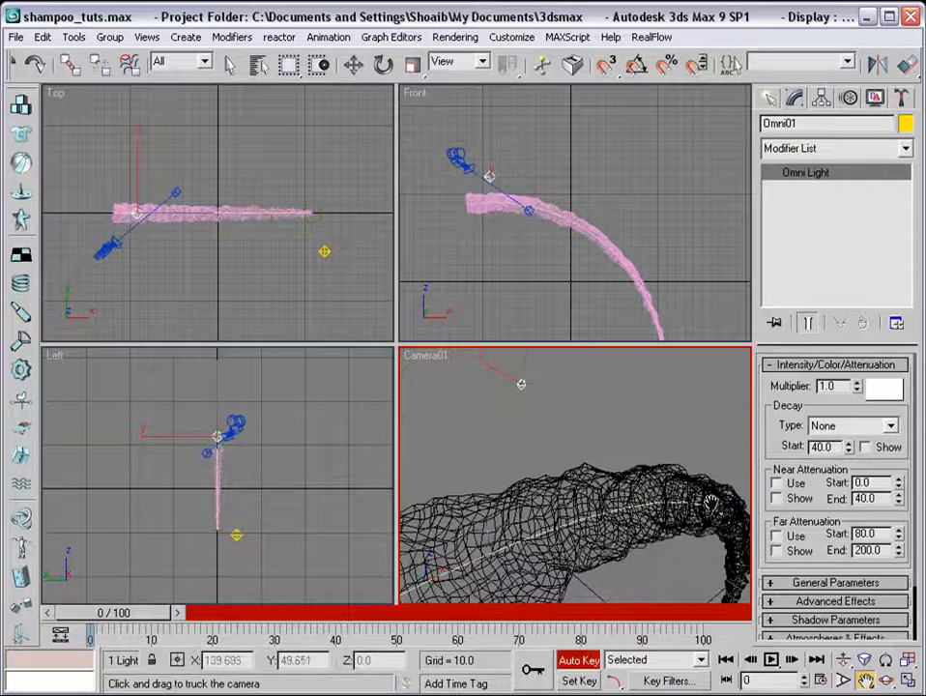
# - Keyframe Camera01 at frame 100 by orbiting and trucking it to frame the strand's curve, return to frame 0, and turn off Auto Key
pyautogui.moveTo(114, 613); pyautogui.dragTo(680, 613)
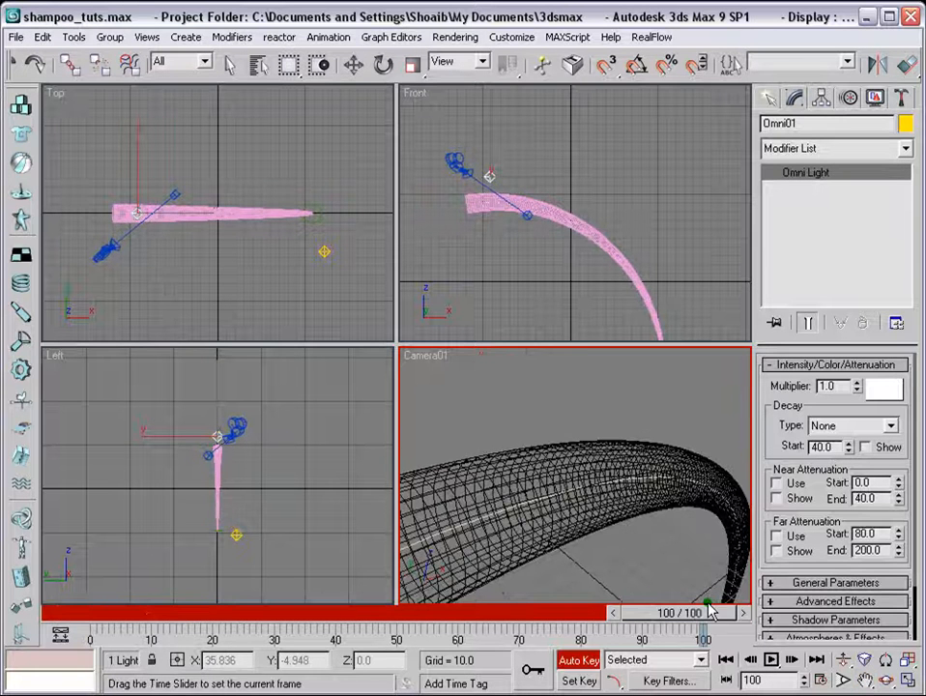
pyautogui.moveTo(714, 492); pyautogui.dragTo(709, 465)
pyautogui.click(885, 681)
pyautogui.moveTo(440, 480); pyautogui.dragTo(619, 477)
pyautogui.click(866, 681)
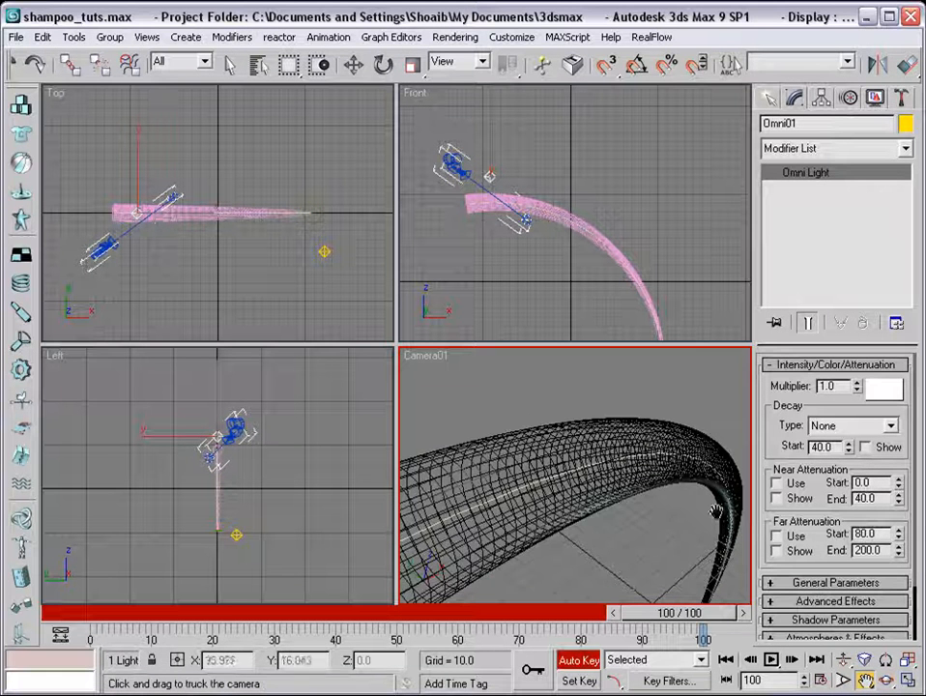
pyautogui.moveTo(718, 513); pyautogui.dragTo(723, 504)
pyautogui.moveTo(557, 498)
pyautogui.mouseDown()
pyautogui.moveTo(563, 505)
pyautogui.moveTo(569, 488)
pyautogui.moveTo(559, 513)
pyautogui.mouseUp()
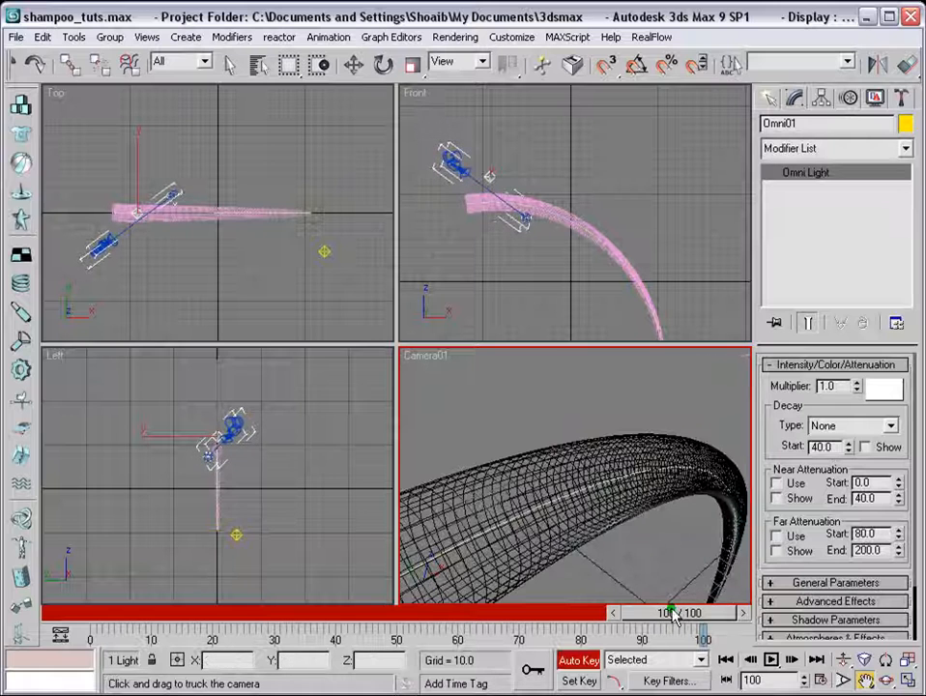
pyautogui.moveTo(674, 613); pyautogui.dragTo(38, 609)
pyautogui.click(568, 662)
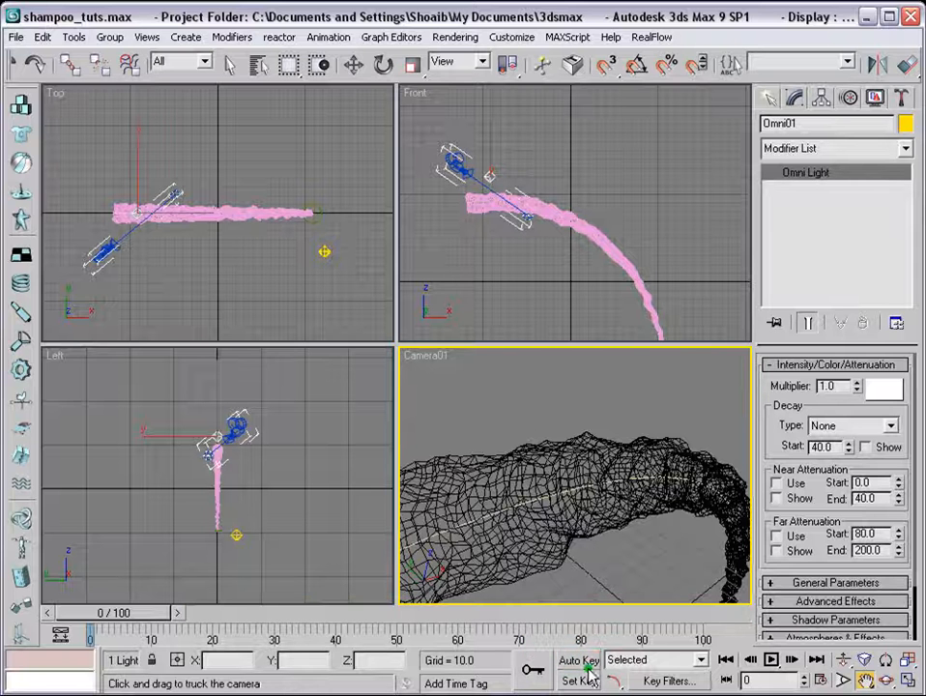
# - Set the render output size to 872 × 486 and the time output to the active time segment, 0 to 100
pyautogui.press('w')
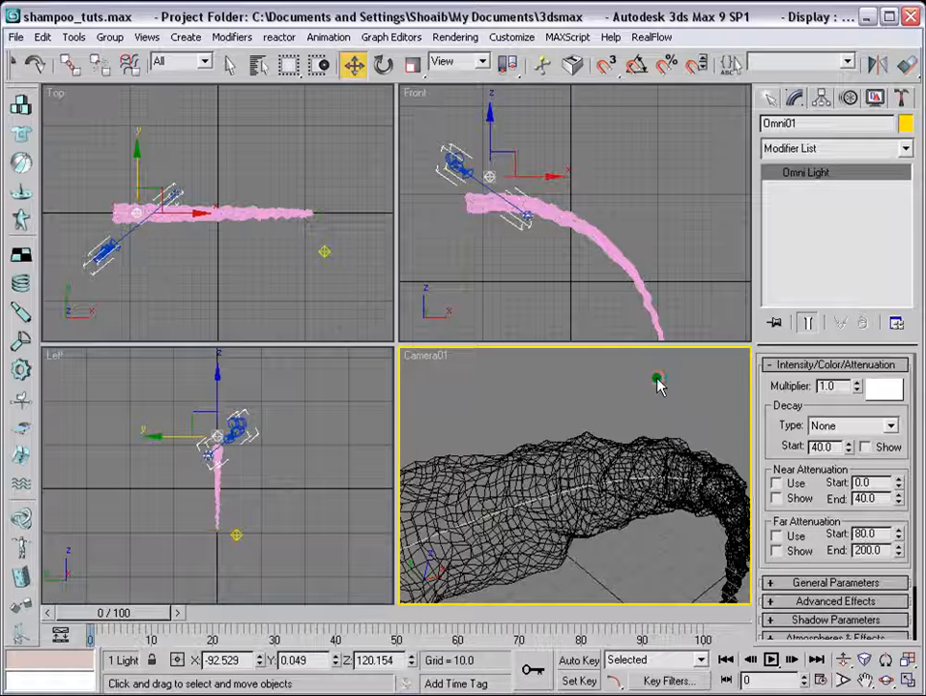
pyautogui.moveTo(914, 81); pyautogui.dragTo(367, 79)
pyautogui.click(624, 64)
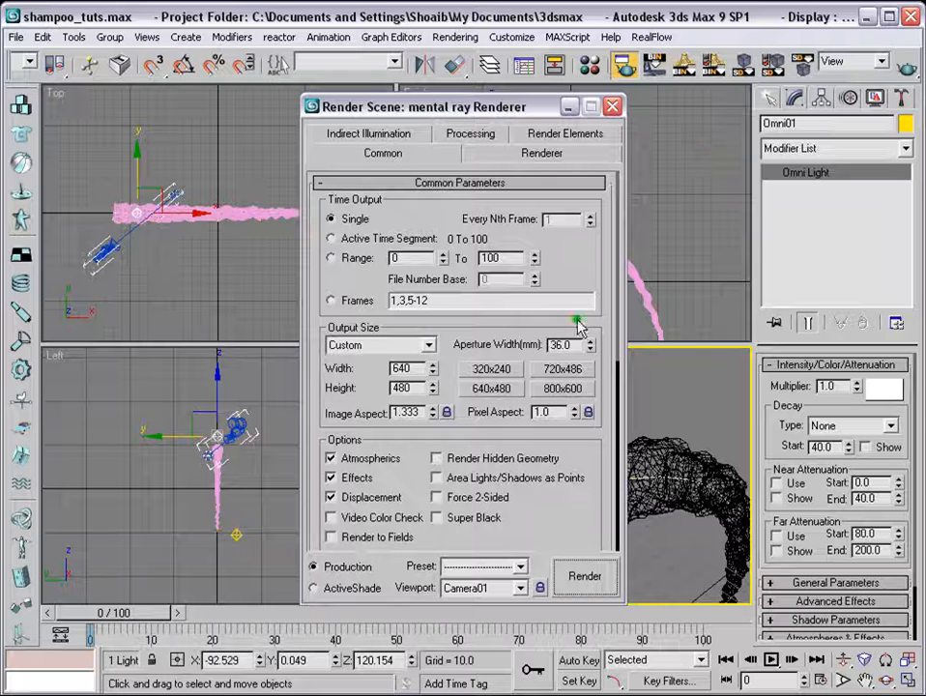
pyautogui.moveTo(419, 369); pyautogui.dragTo(277, 351)
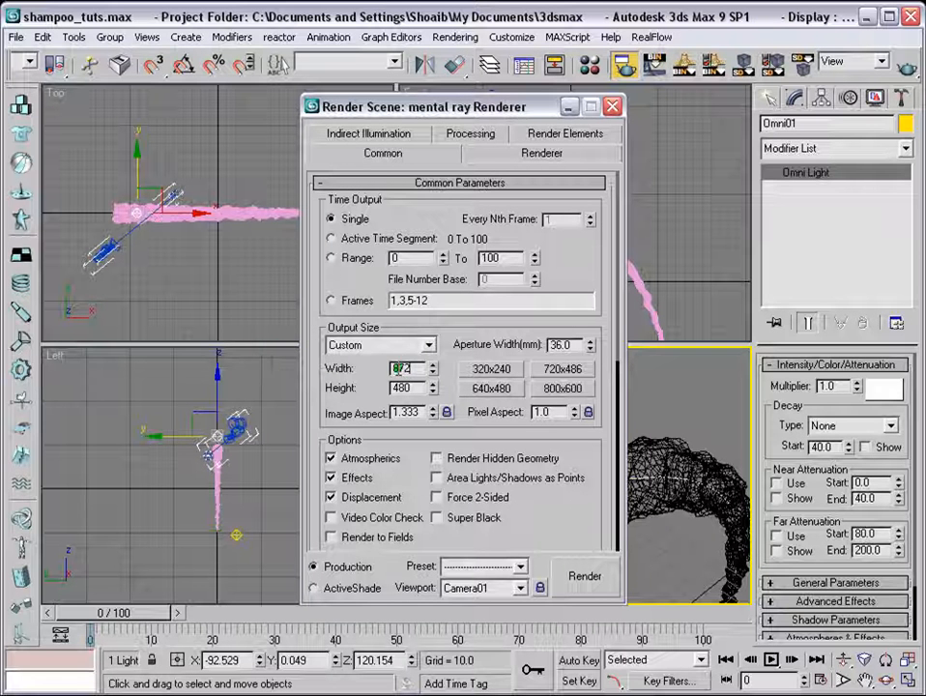
pyautogui.press('Tab')
pyautogui.write('4')
pyautogui.press('Return')
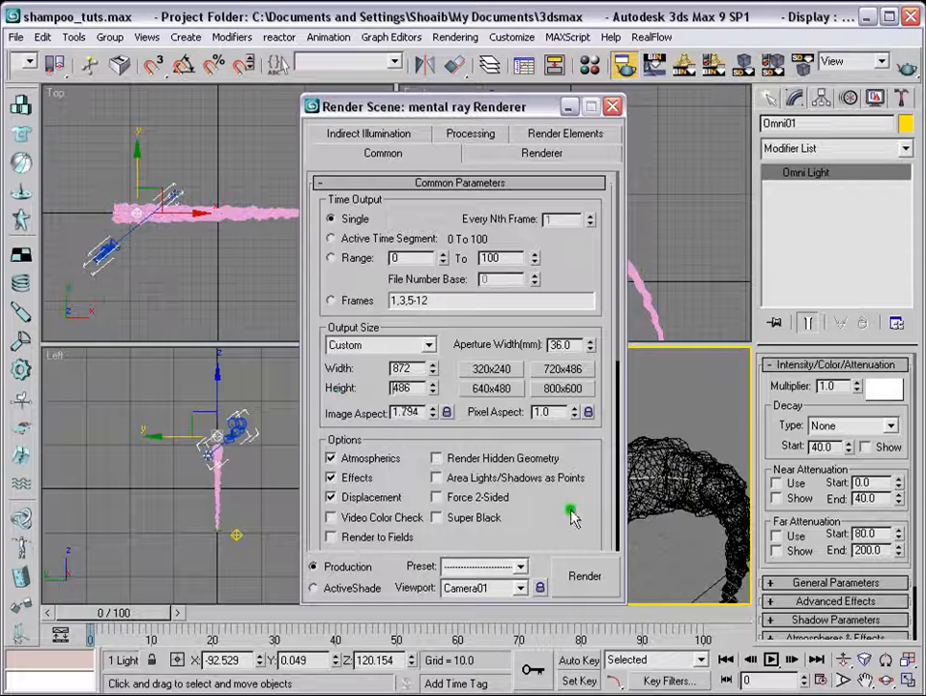
pyautogui.scroll(-2, 573, 527)
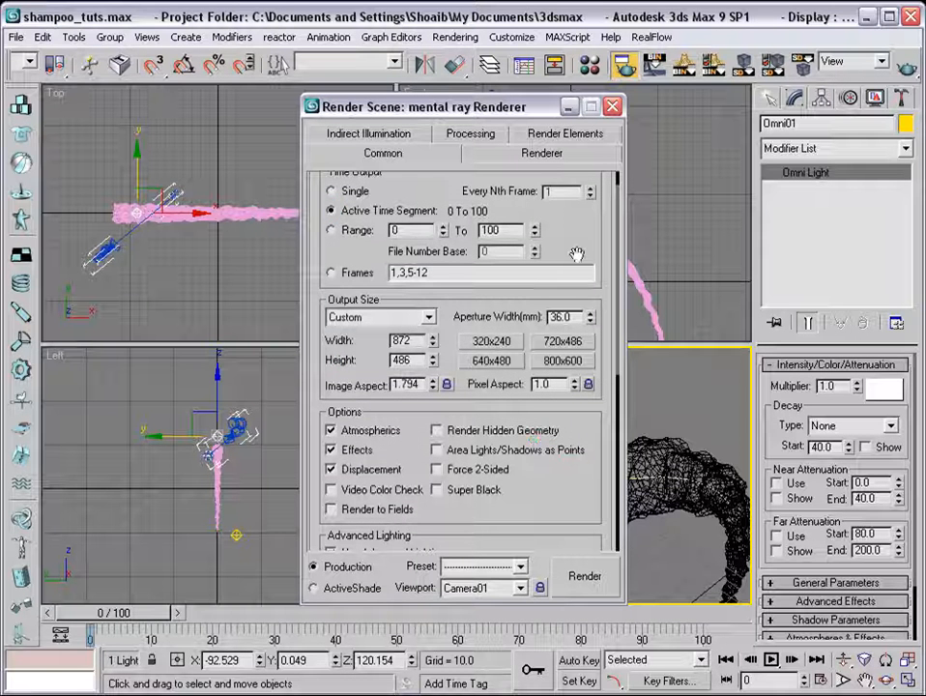
pyautogui.moveTo(572, 556); pyautogui.dragTo(602, 282)
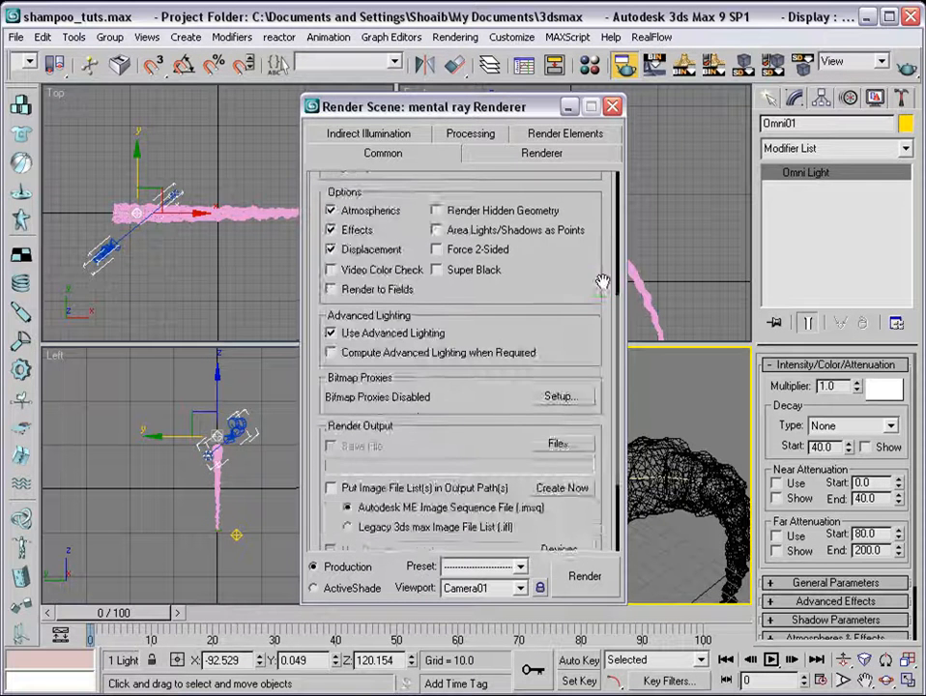
# - Set the render output file to sdfs in the renderoutput folder, as a 24-bit RGB PNG with alpha channel
pyautogui.click(558, 444)
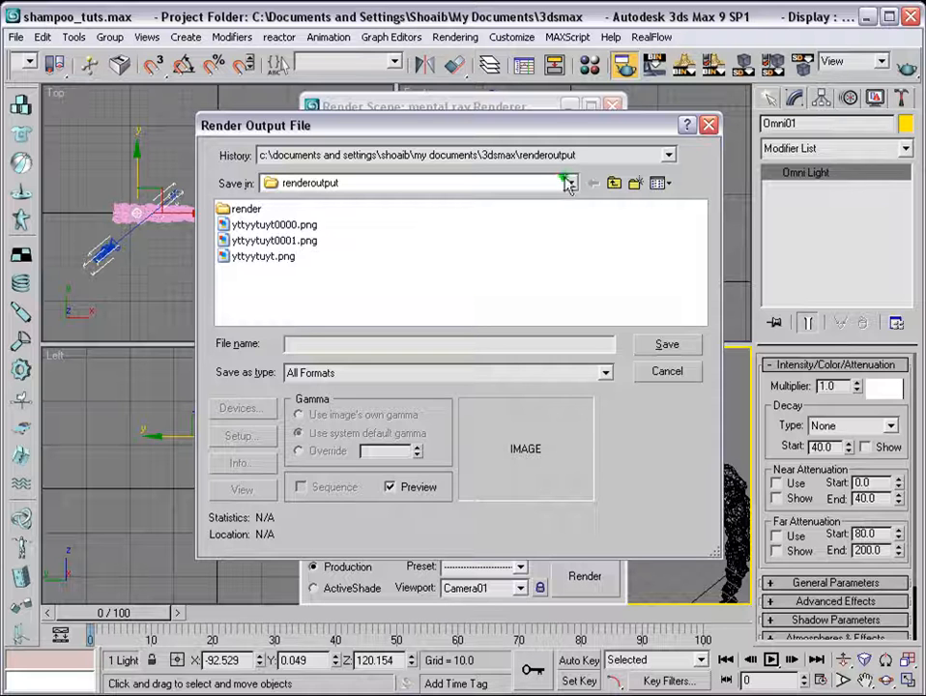
pyautogui.click(668, 372)
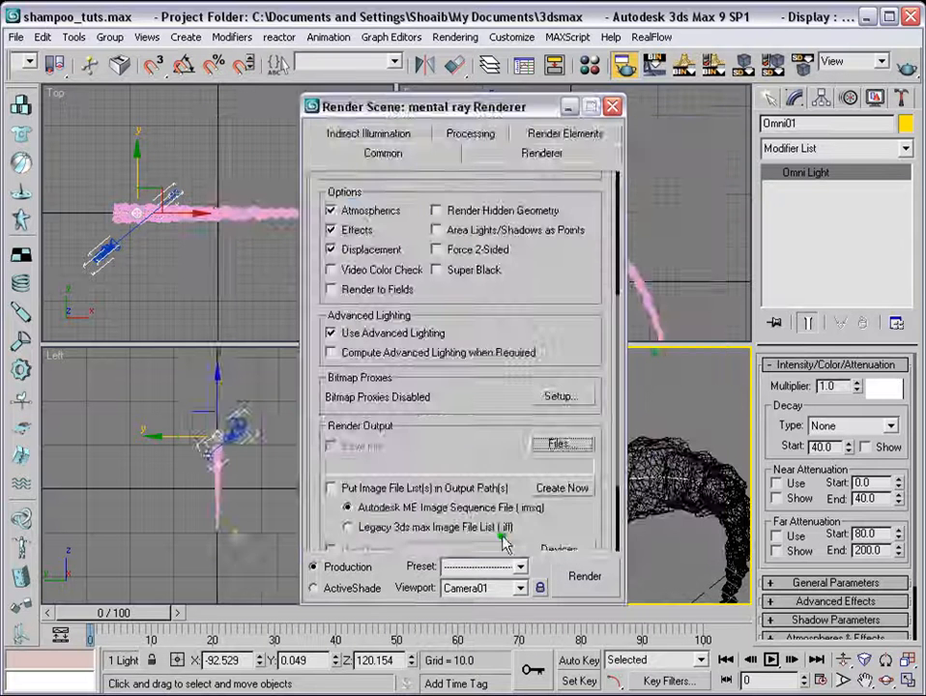
pyautogui.click(559, 442)
pyautogui.click(401, 343)
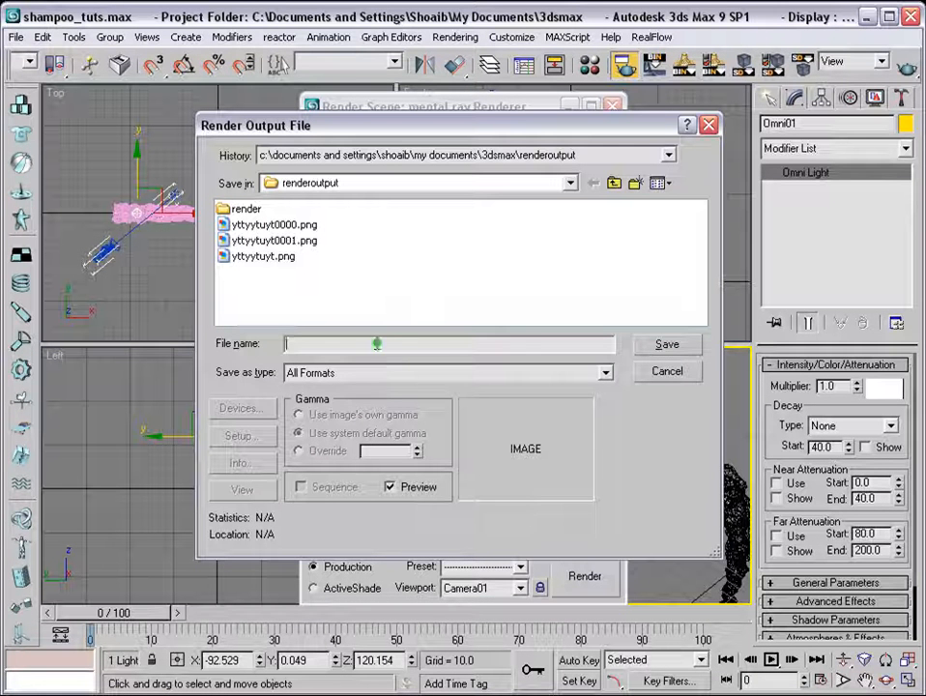
pyautogui.write('sdfs')
pyautogui.click(609, 380)
pyautogui.moveTo(611, 423)
pyautogui.mouseDown()
pyautogui.moveTo(612, 495)
pyautogui.moveTo(619, 444)
pyautogui.mouseUp()
pyautogui.click(422, 437)
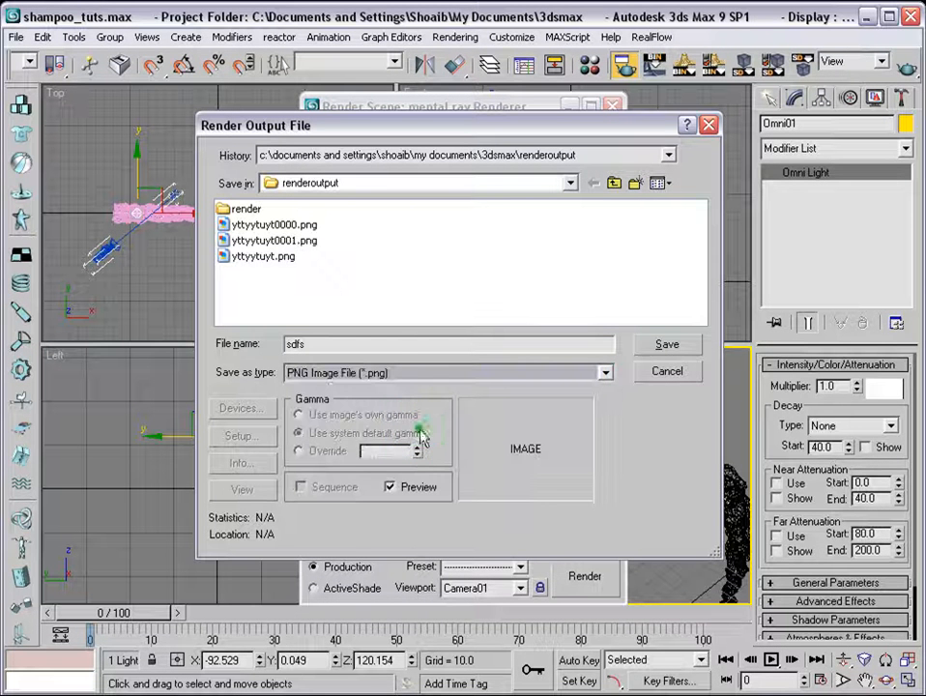
pyautogui.click(667, 344)
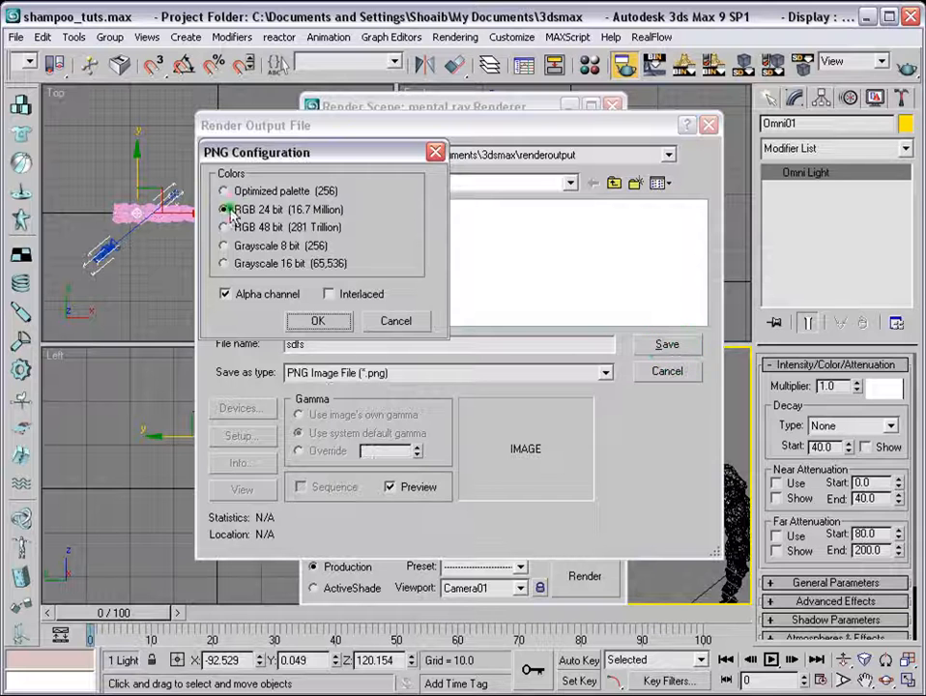
pyautogui.click(319, 322)
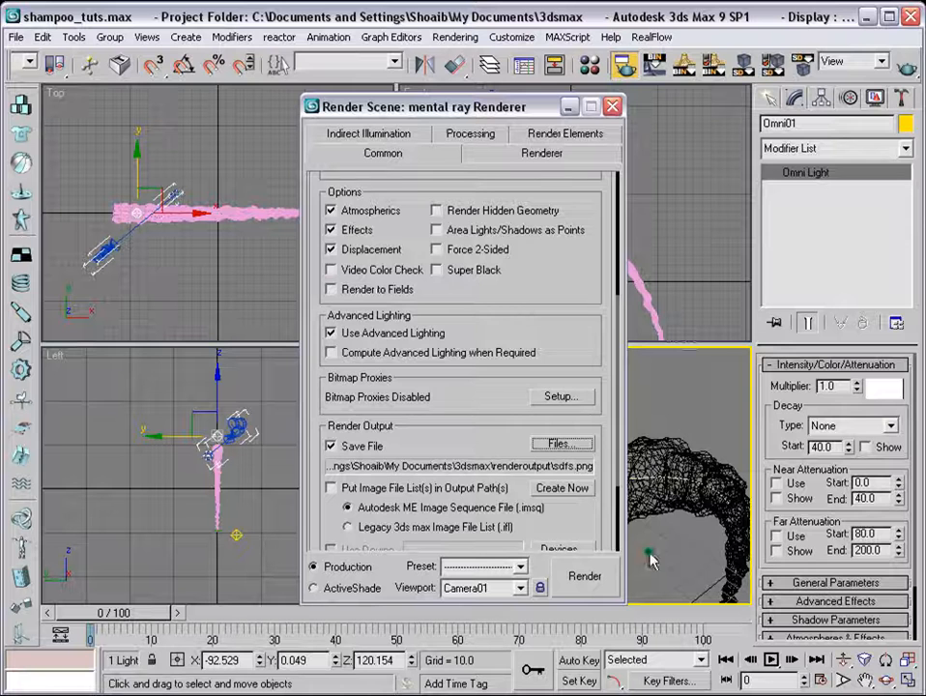
# - Start rendering the Camera01 sequence, check the first frames, and close the render window and render settings
pyautogui.click(583, 579)
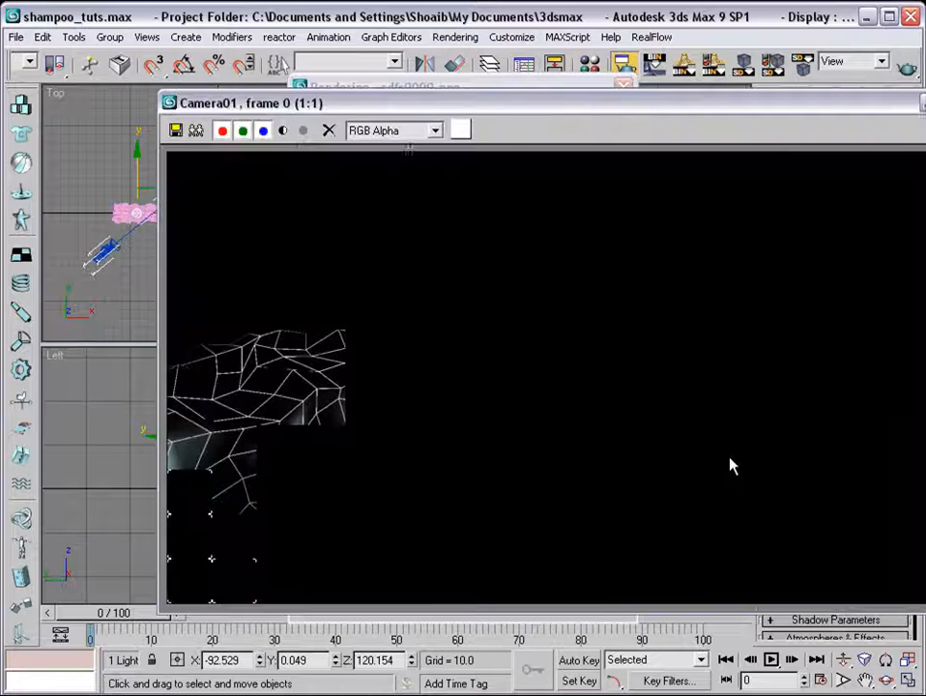
pyautogui.moveTo(755, 110); pyautogui.dragTo(633, 53)
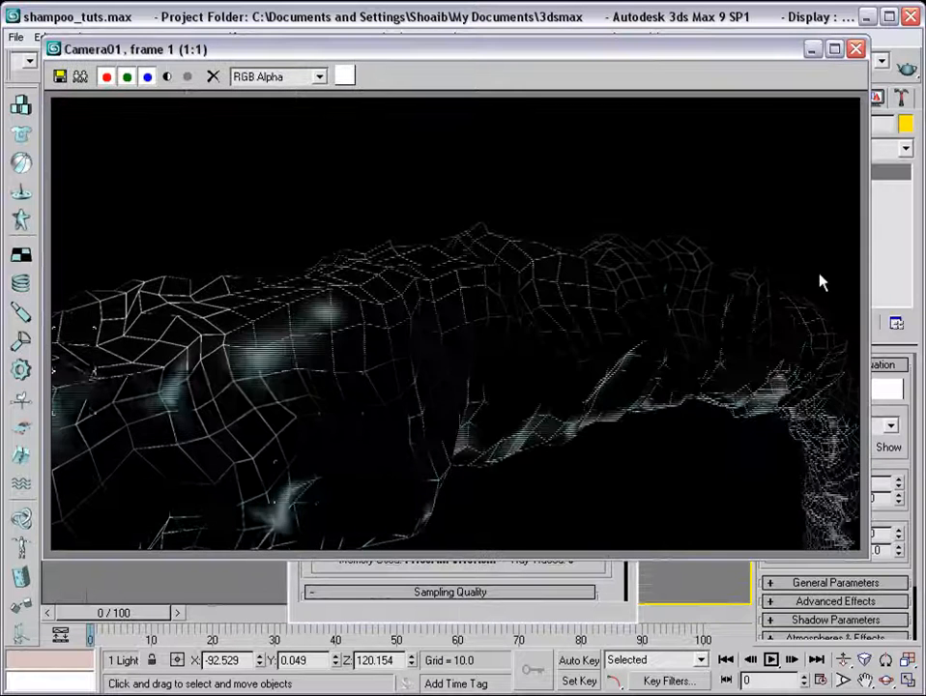
pyautogui.click(861, 51)
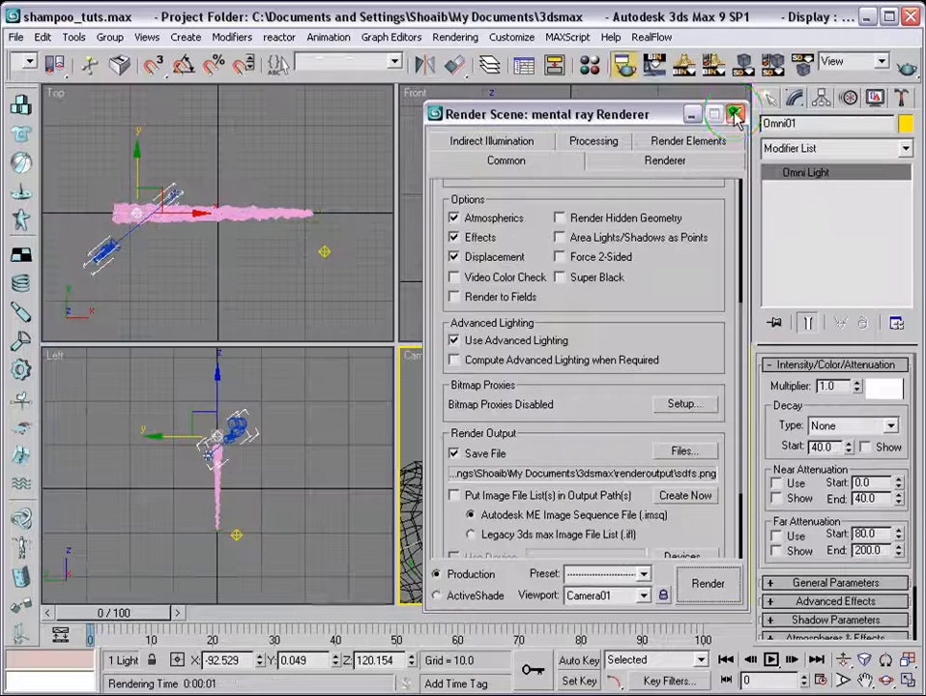
pyautogui.click(737, 114)
# - Assign the dark green anisotropic material 01 - Default to the hair strand
pyautogui.press('m')
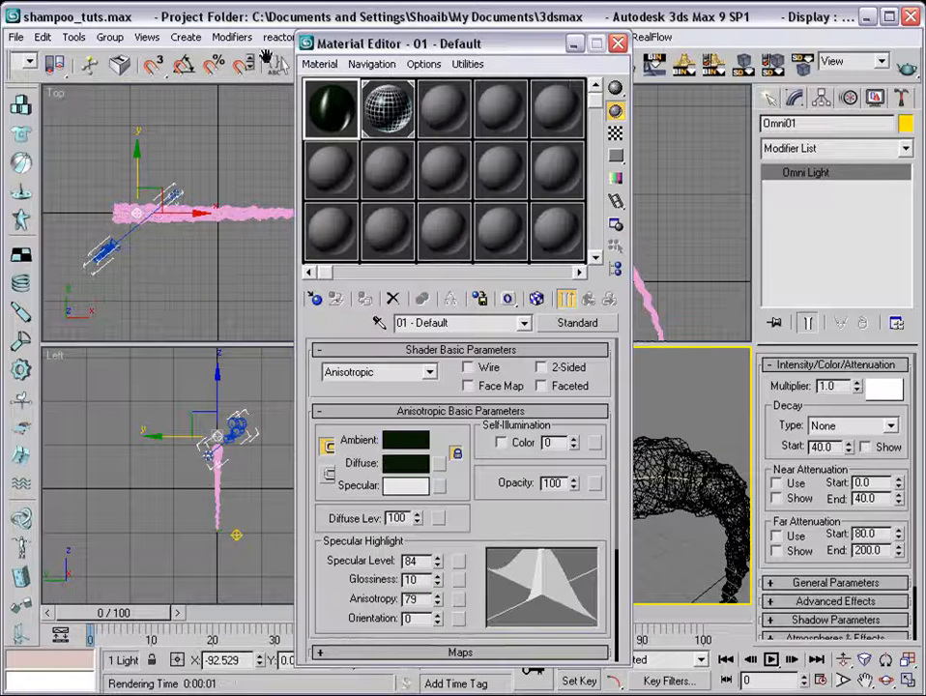
pyautogui.click(339, 107)
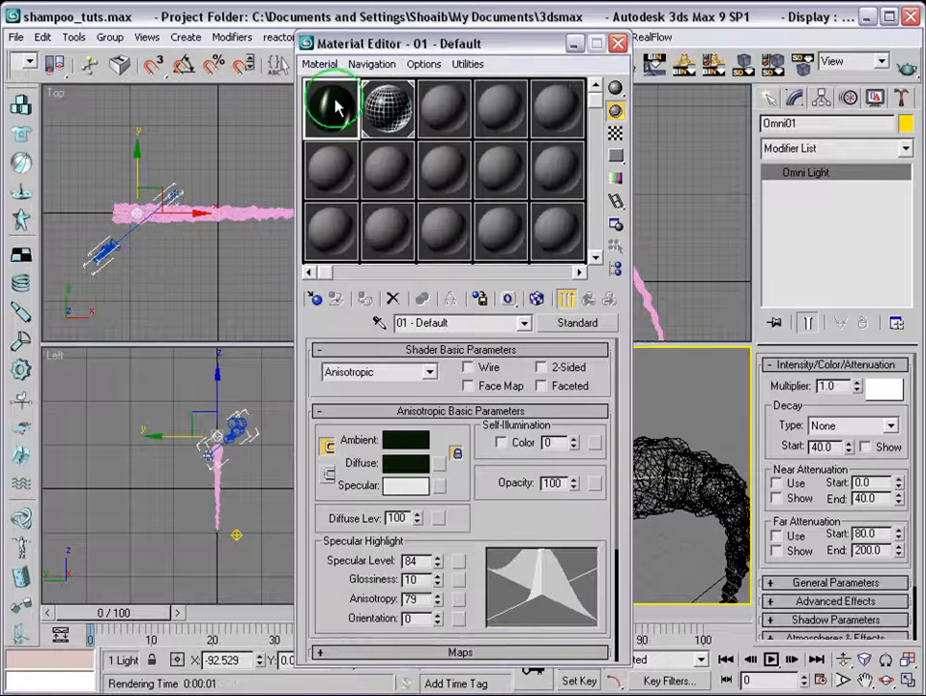
pyautogui.click(658, 450)
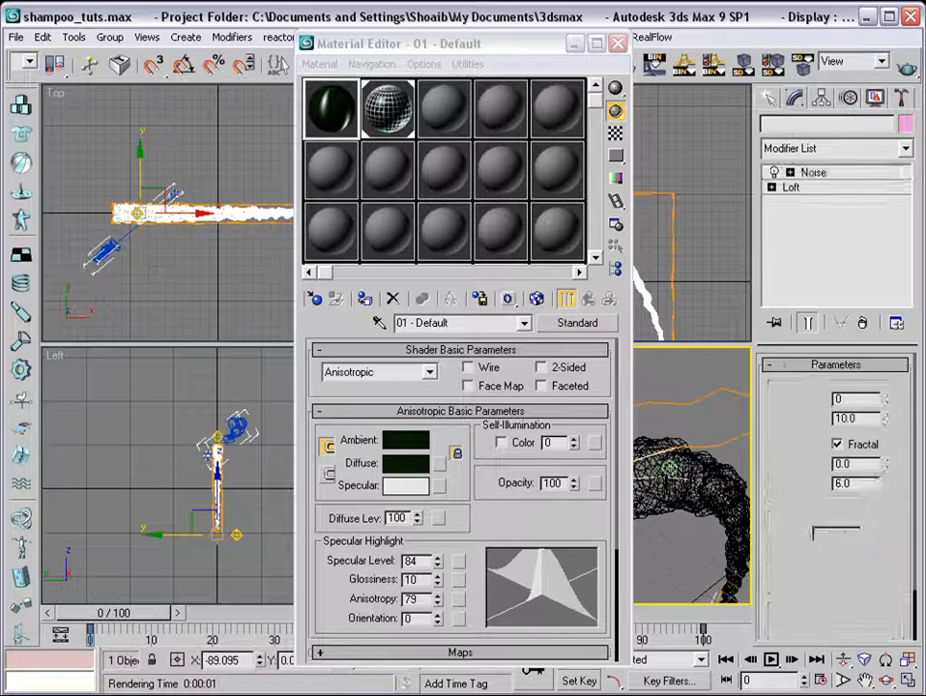
pyautogui.click(365, 299)
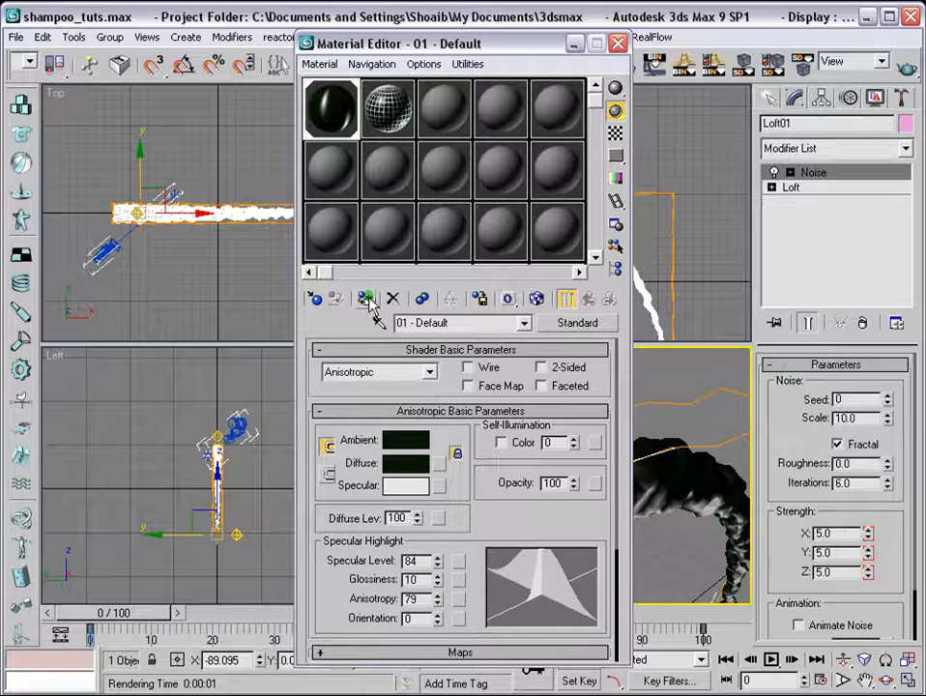
pyautogui.click(619, 44)
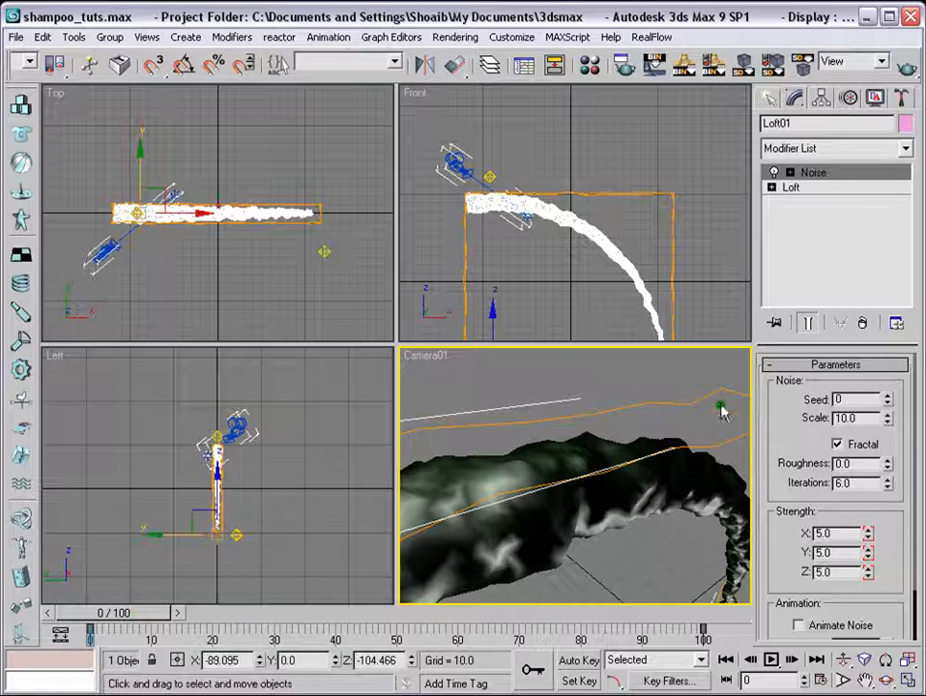
# - Switch the render time output to a single frame and render frame 0 from Camera01, keeping sdfs.png as the output file
pyautogui.click(624, 64)
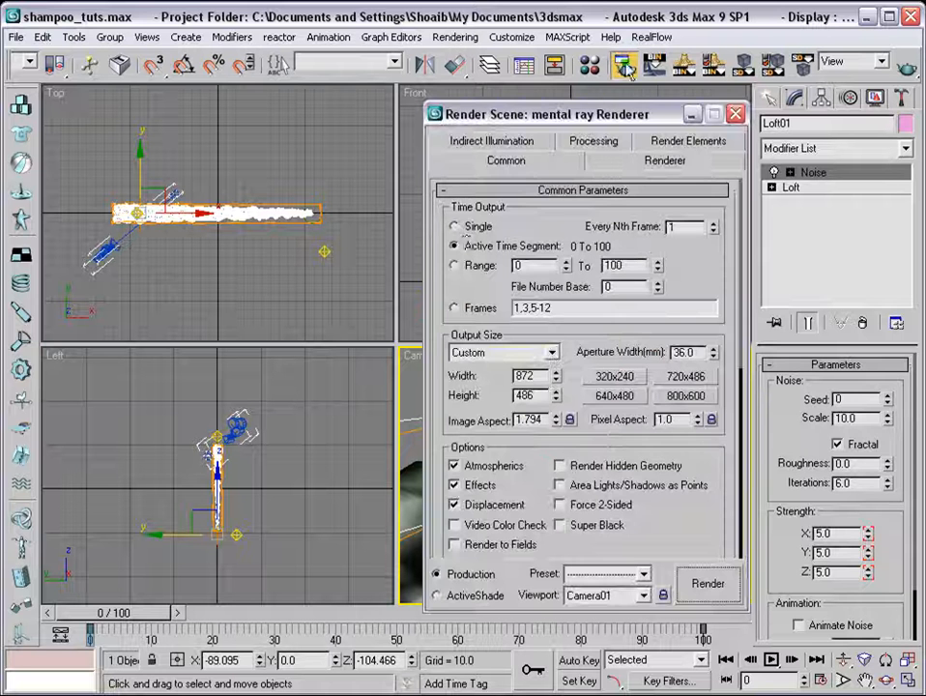
pyautogui.click(458, 225)
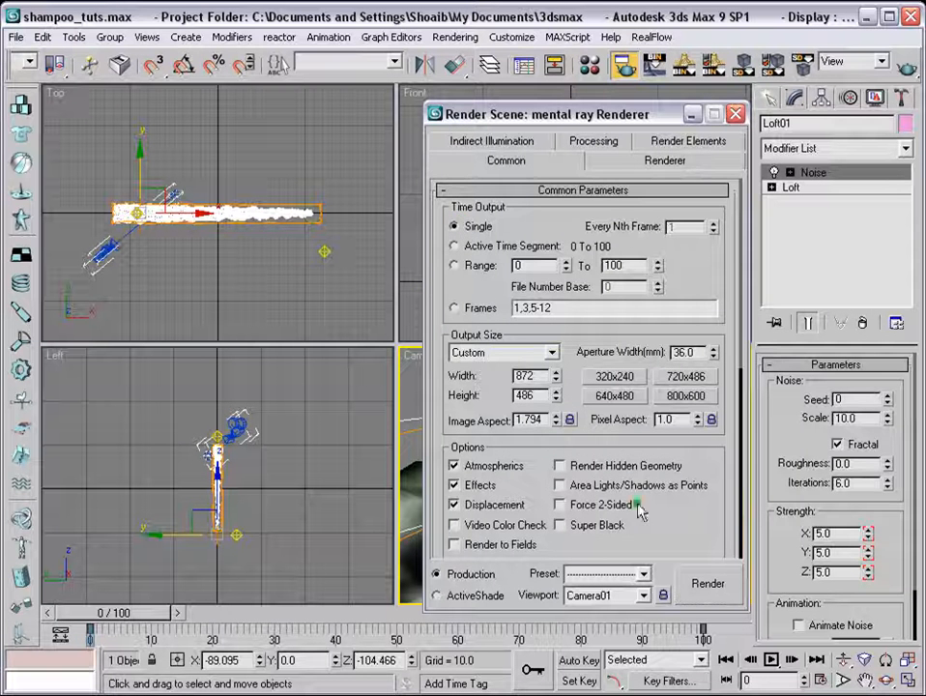
pyautogui.scroll(-5, 644, 517)
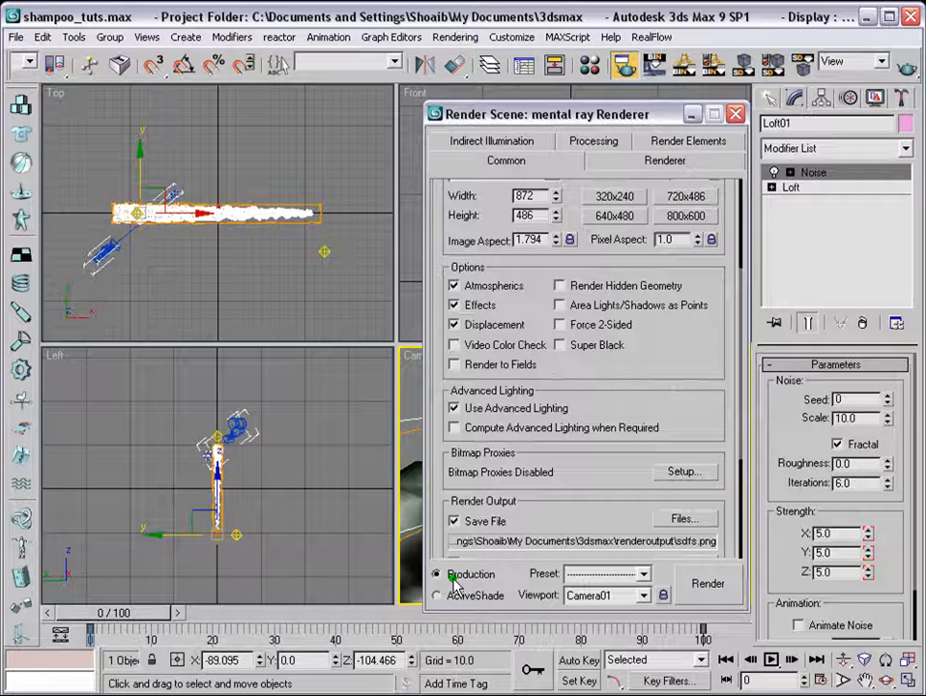
pyautogui.click(663, 522)
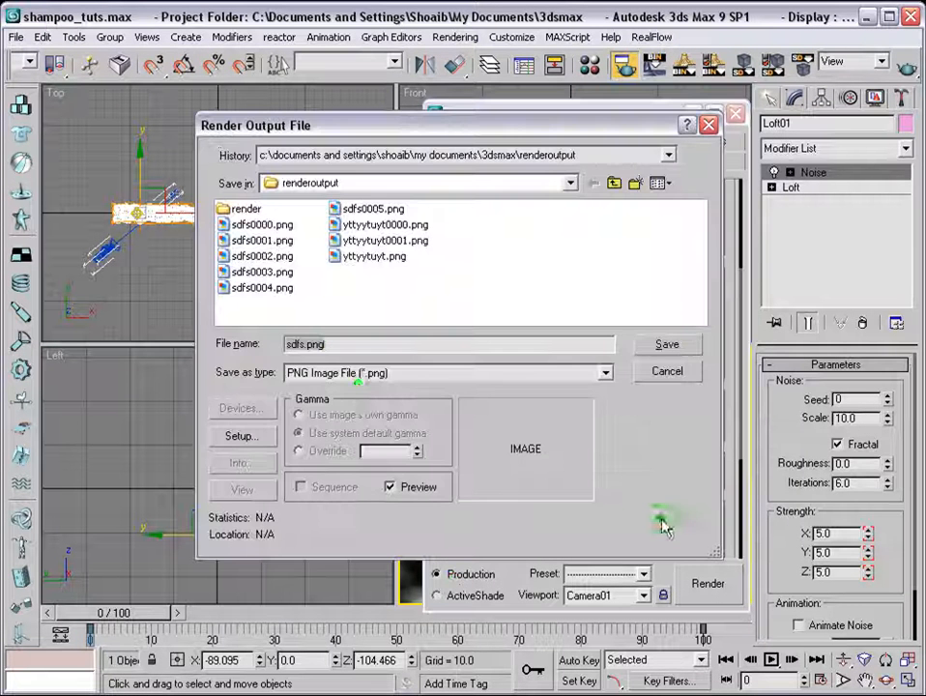
pyautogui.click(654, 375)
pyautogui.moveTo(616, 498)
pyautogui.mouseDown()
pyautogui.moveTo(625, 339)
pyautogui.moveTo(614, 484)
pyautogui.mouseUp()
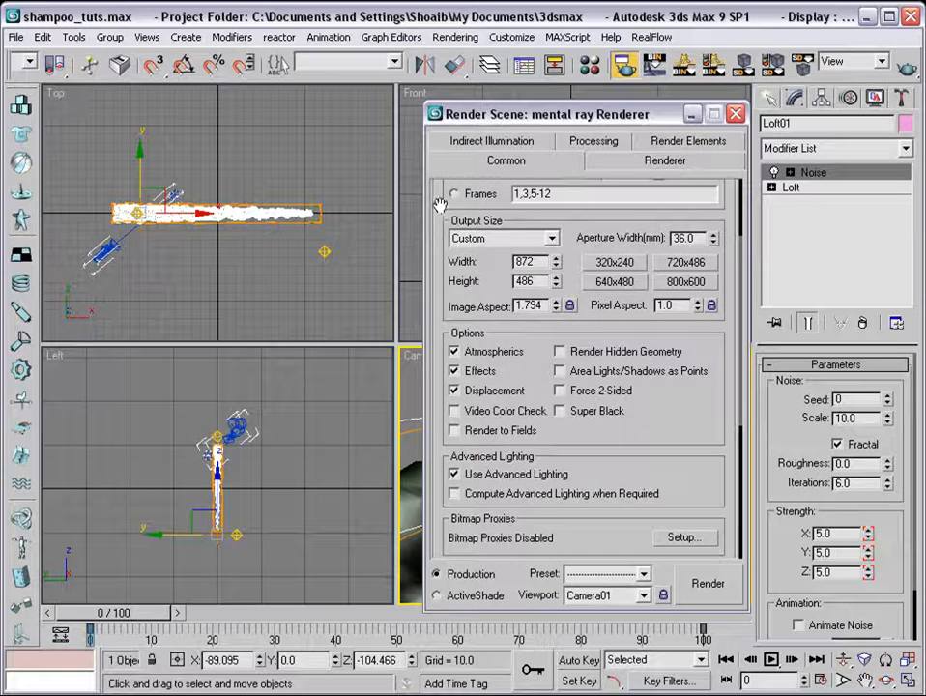
pyautogui.moveTo(449, 196); pyautogui.dragTo(462, 382)
pyautogui.click(709, 583)
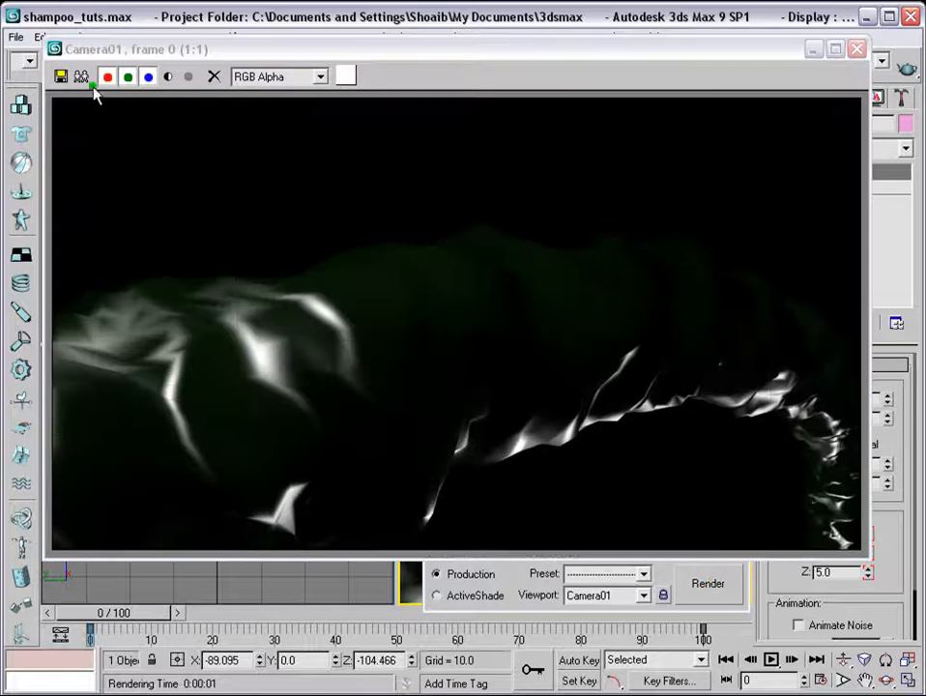
# - Open the save dialog for the rendered frame, cancel it, and close the rendered image and the render settings
pyautogui.click(60, 76)
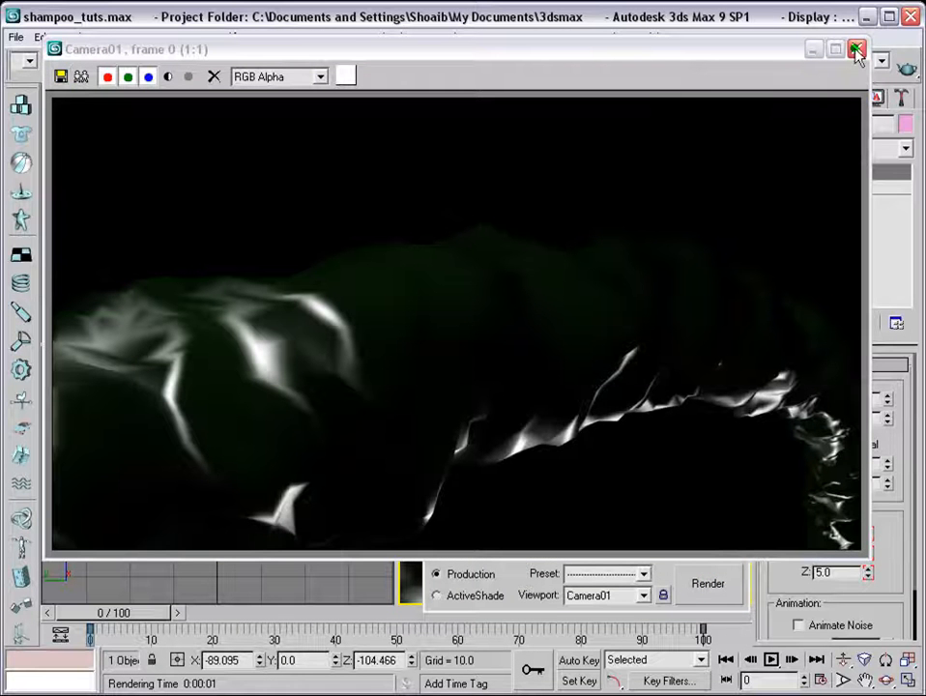
pyautogui.click(60, 77)
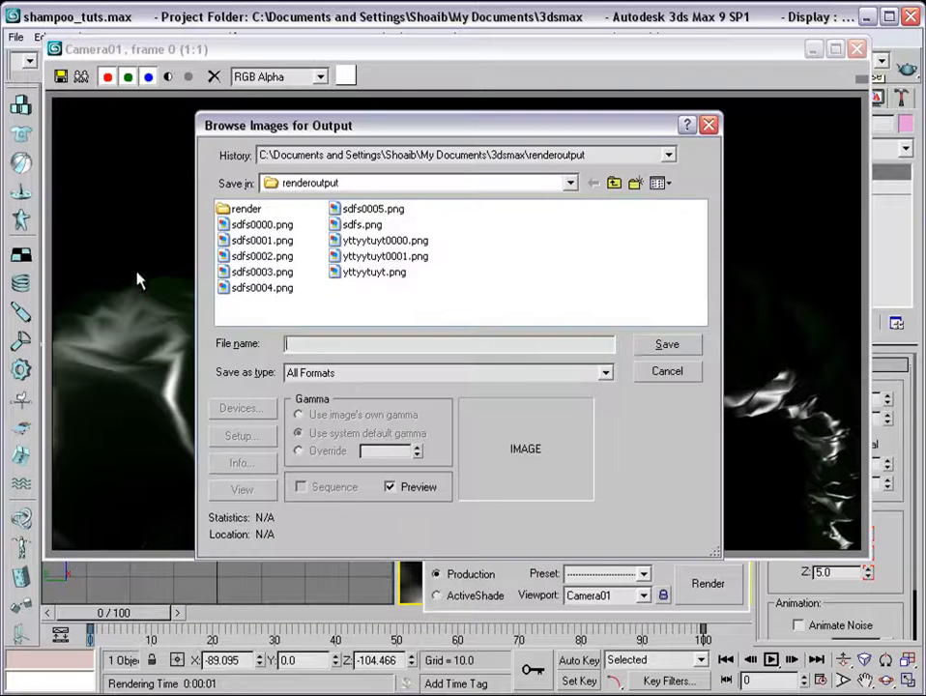
pyautogui.click(667, 371)
pyautogui.click(858, 48)
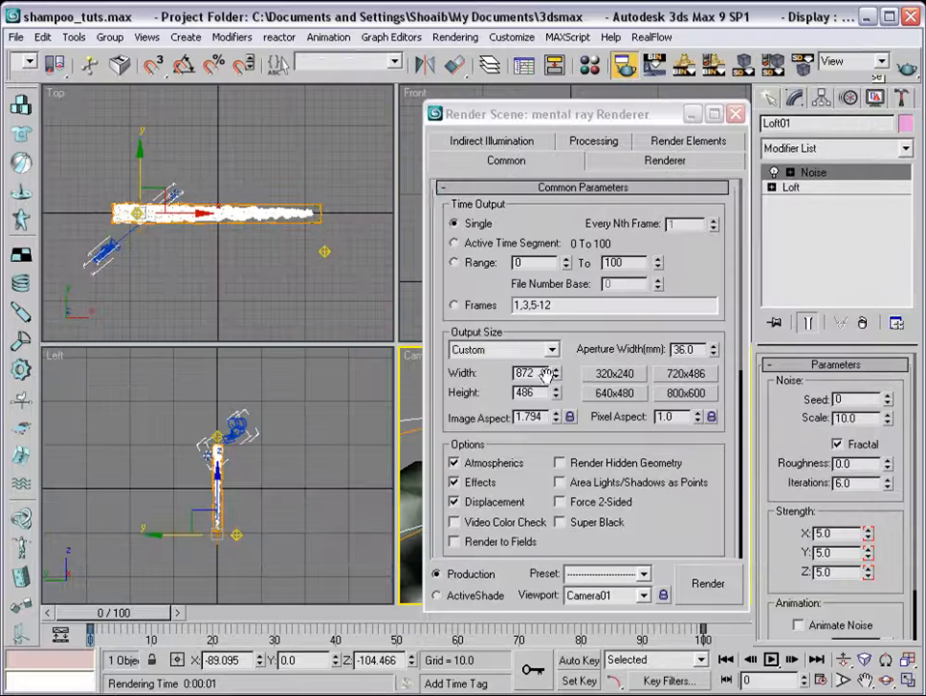
pyautogui.click(736, 114)
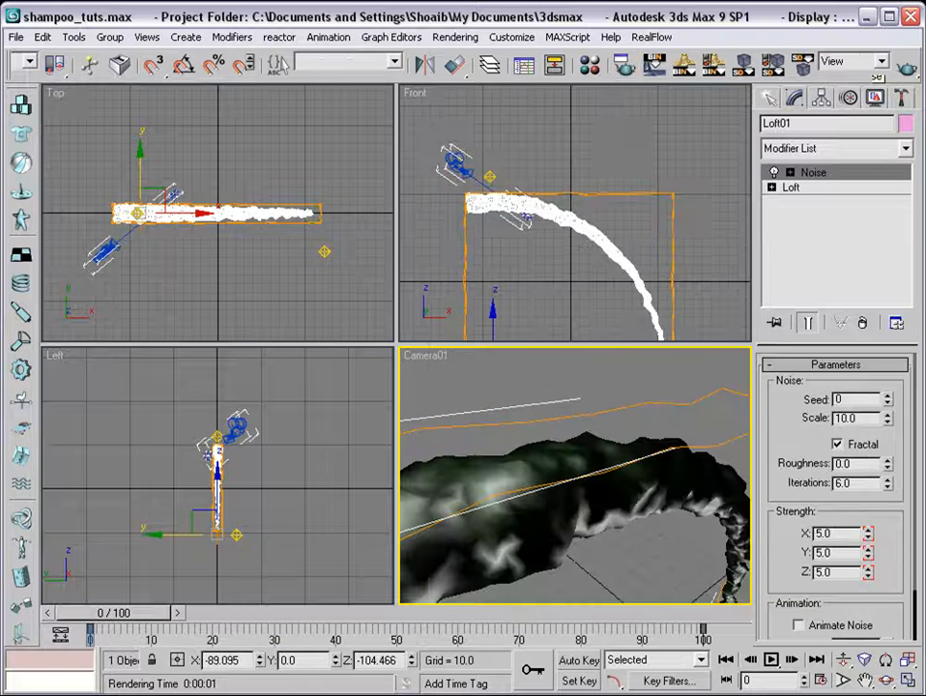
# - Reassign the wire material from the second sample slot to the hair strand
pyautogui.click(592, 65)
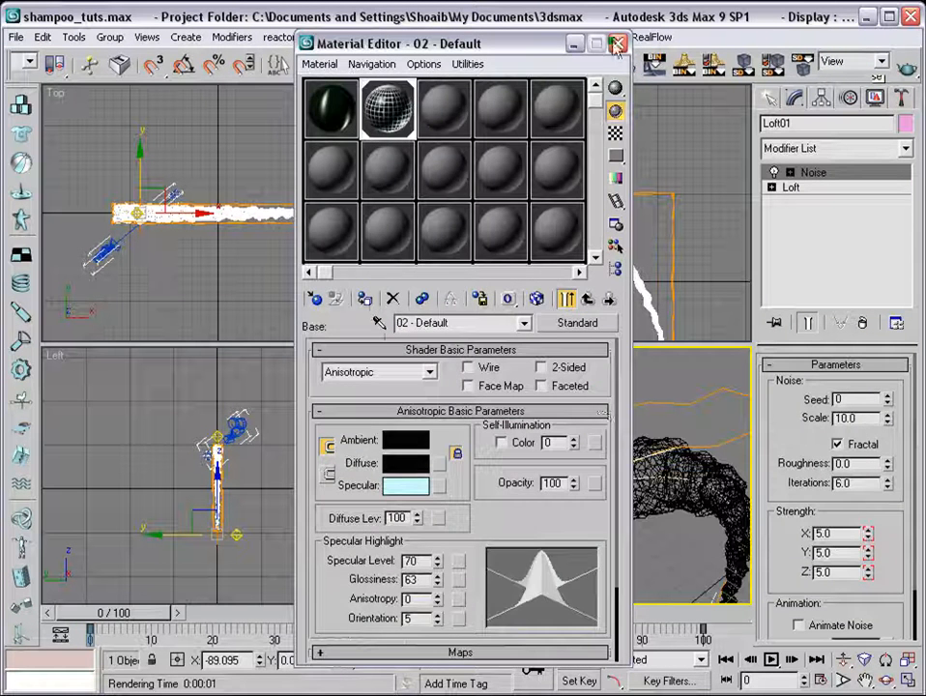
pyautogui.click(468, 30)
# - Bring up the Perspective render of the wireframe sphere, examine it, and close its window
pyautogui.press('F9')
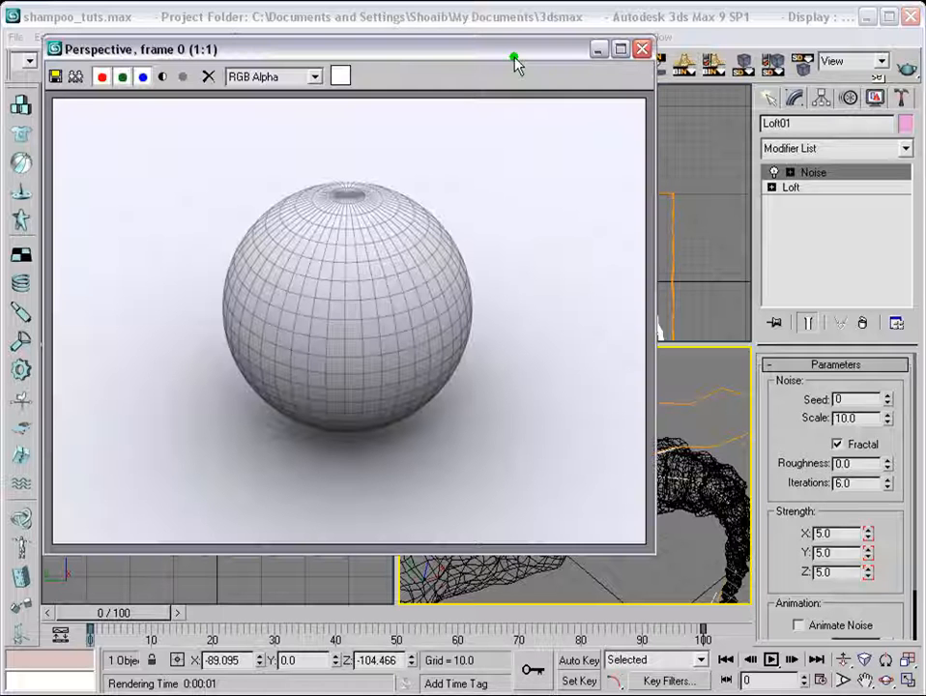
pyautogui.moveTo(514, 58); pyautogui.dragTo(590, 103)
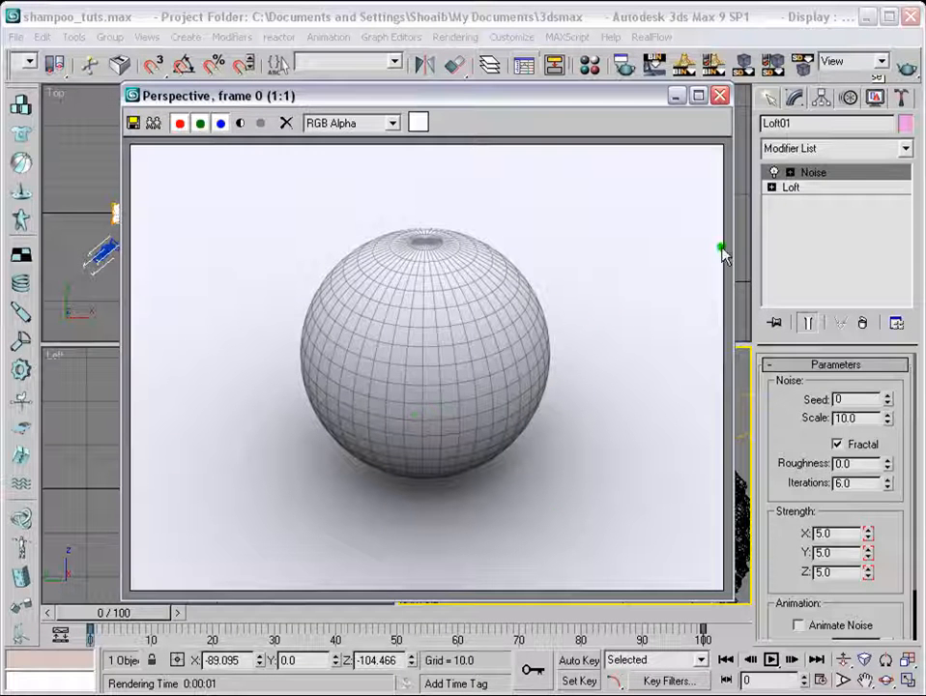
pyautogui.click(720, 95)
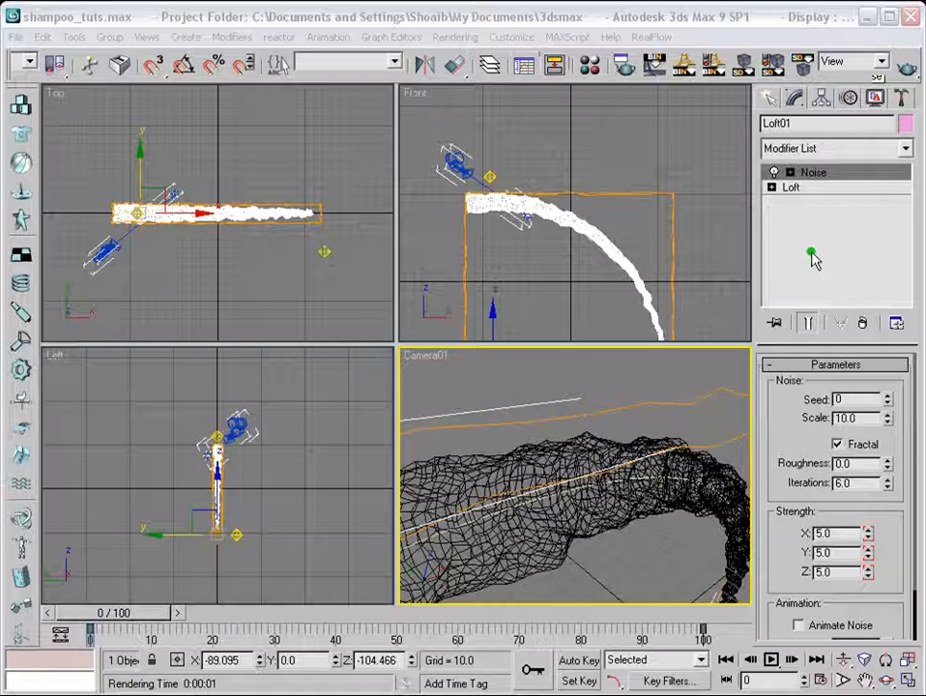